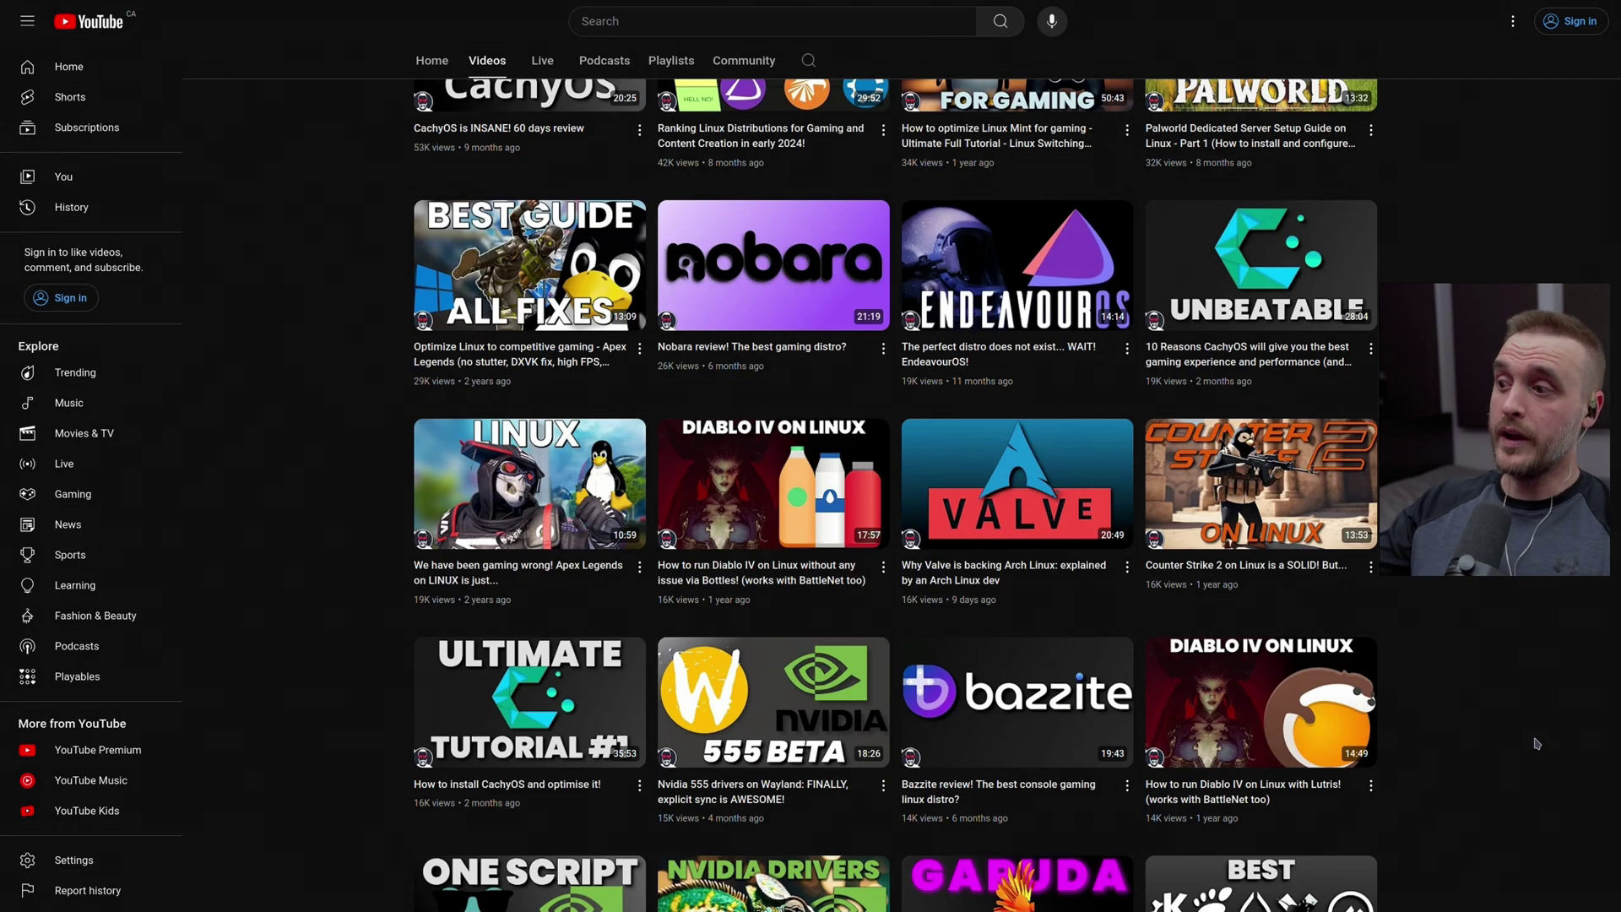
# Look through the Heroic Games Launcher website's feature overview, including the Game Page, Wine Manager and Wine Settings sections
pyautogui.scroll(-2, 1530, 740)
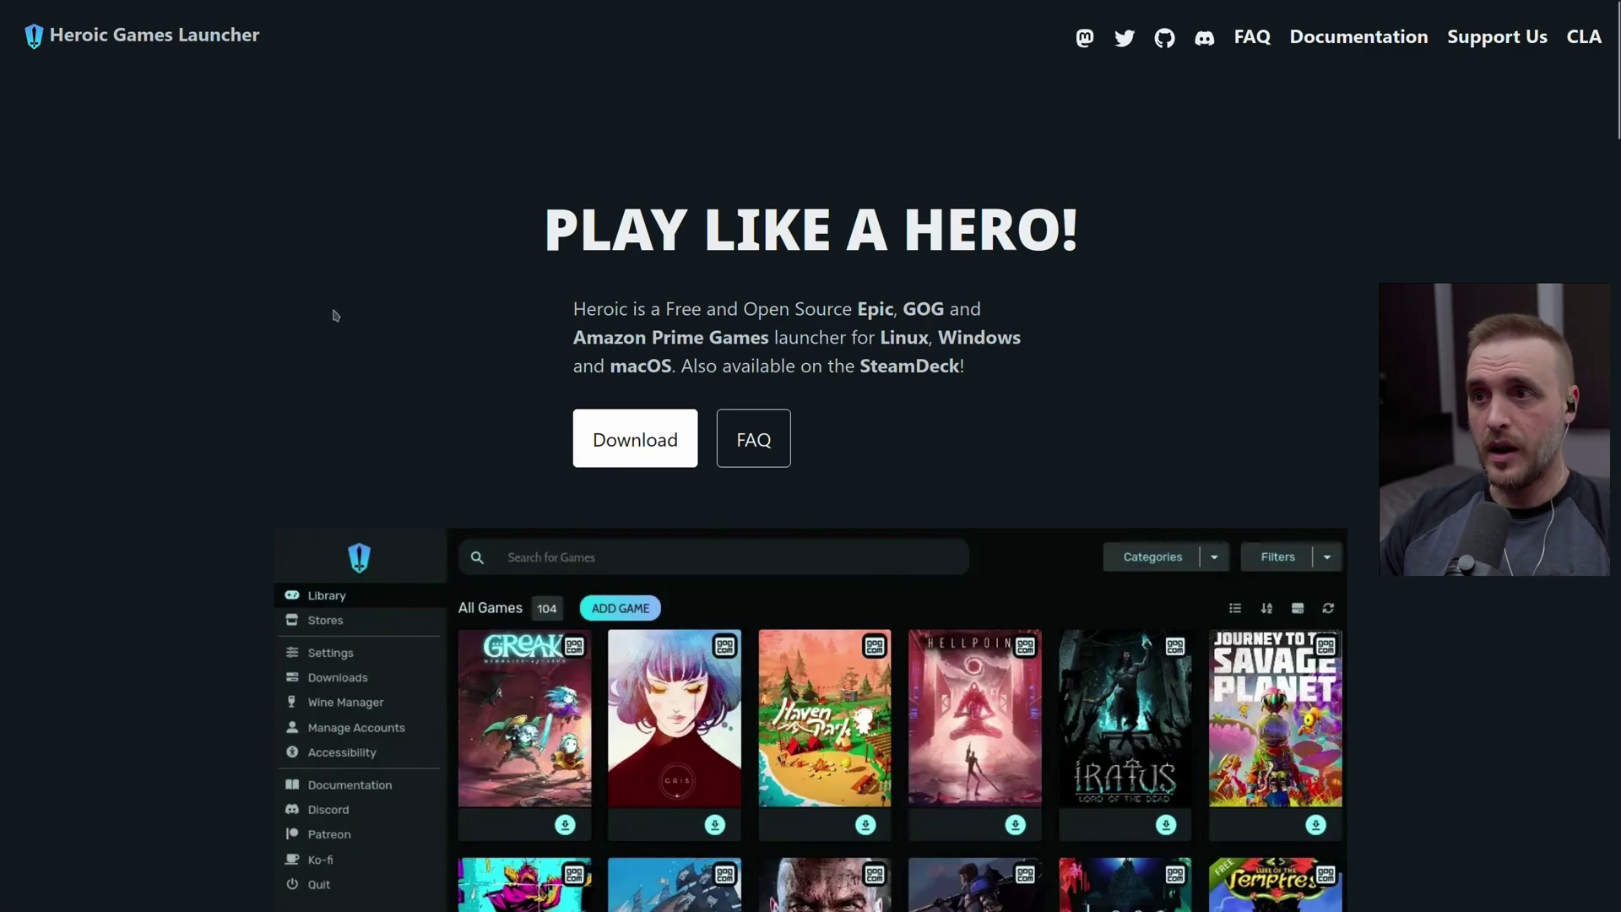
pyautogui.scroll(-5, 287, 320)
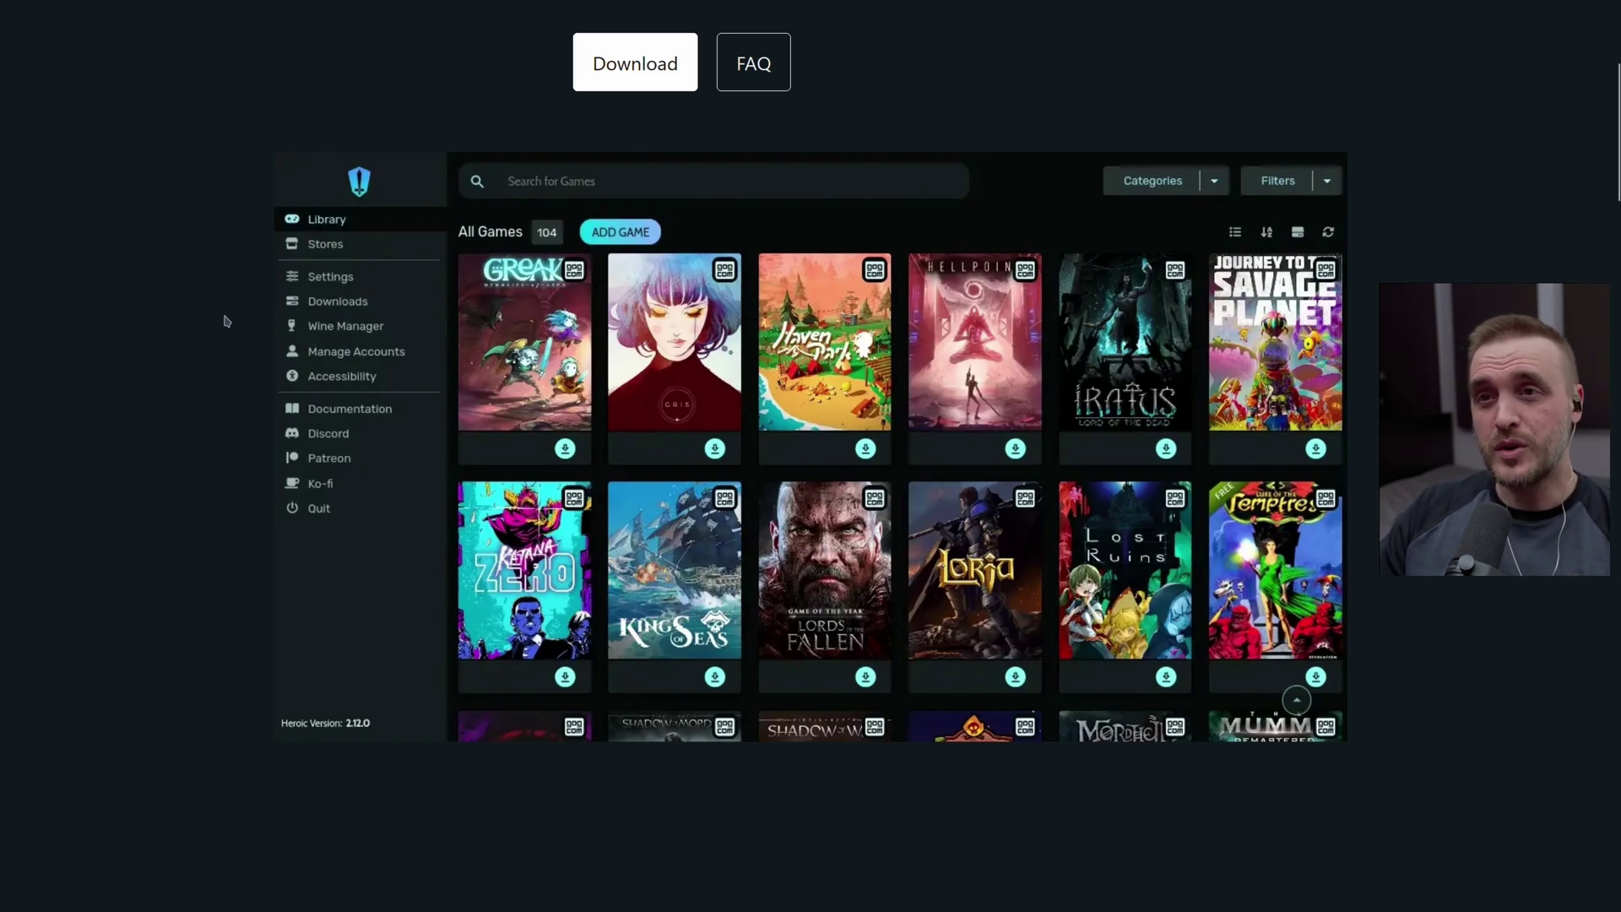
pyautogui.scroll(-5, 227, 322)
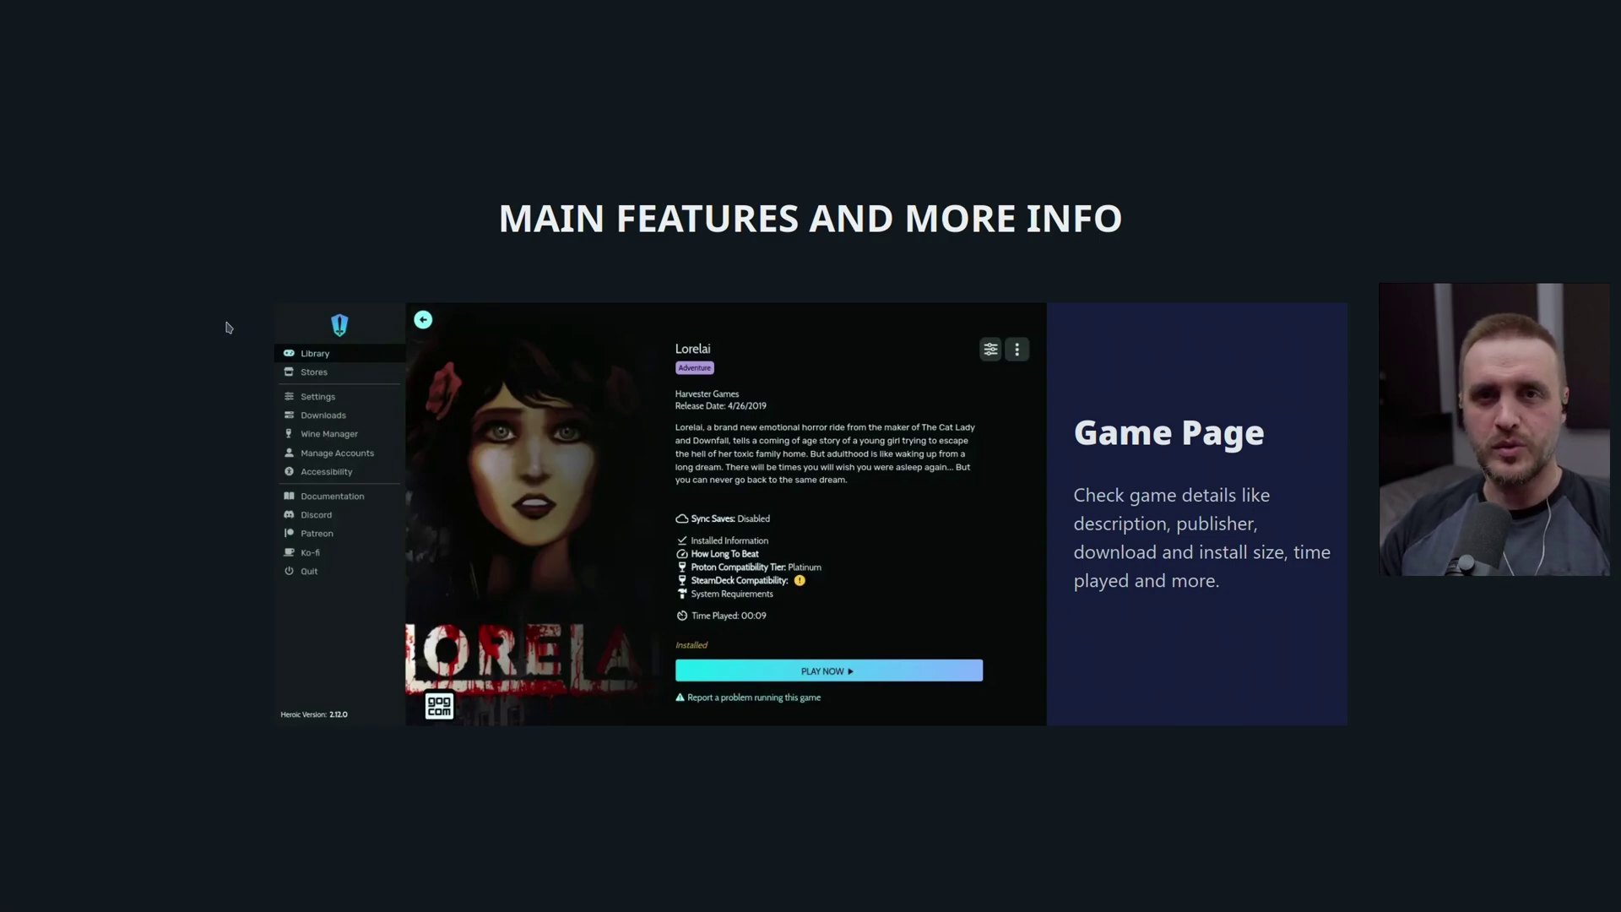
pyautogui.scroll(-9, 162, 302)
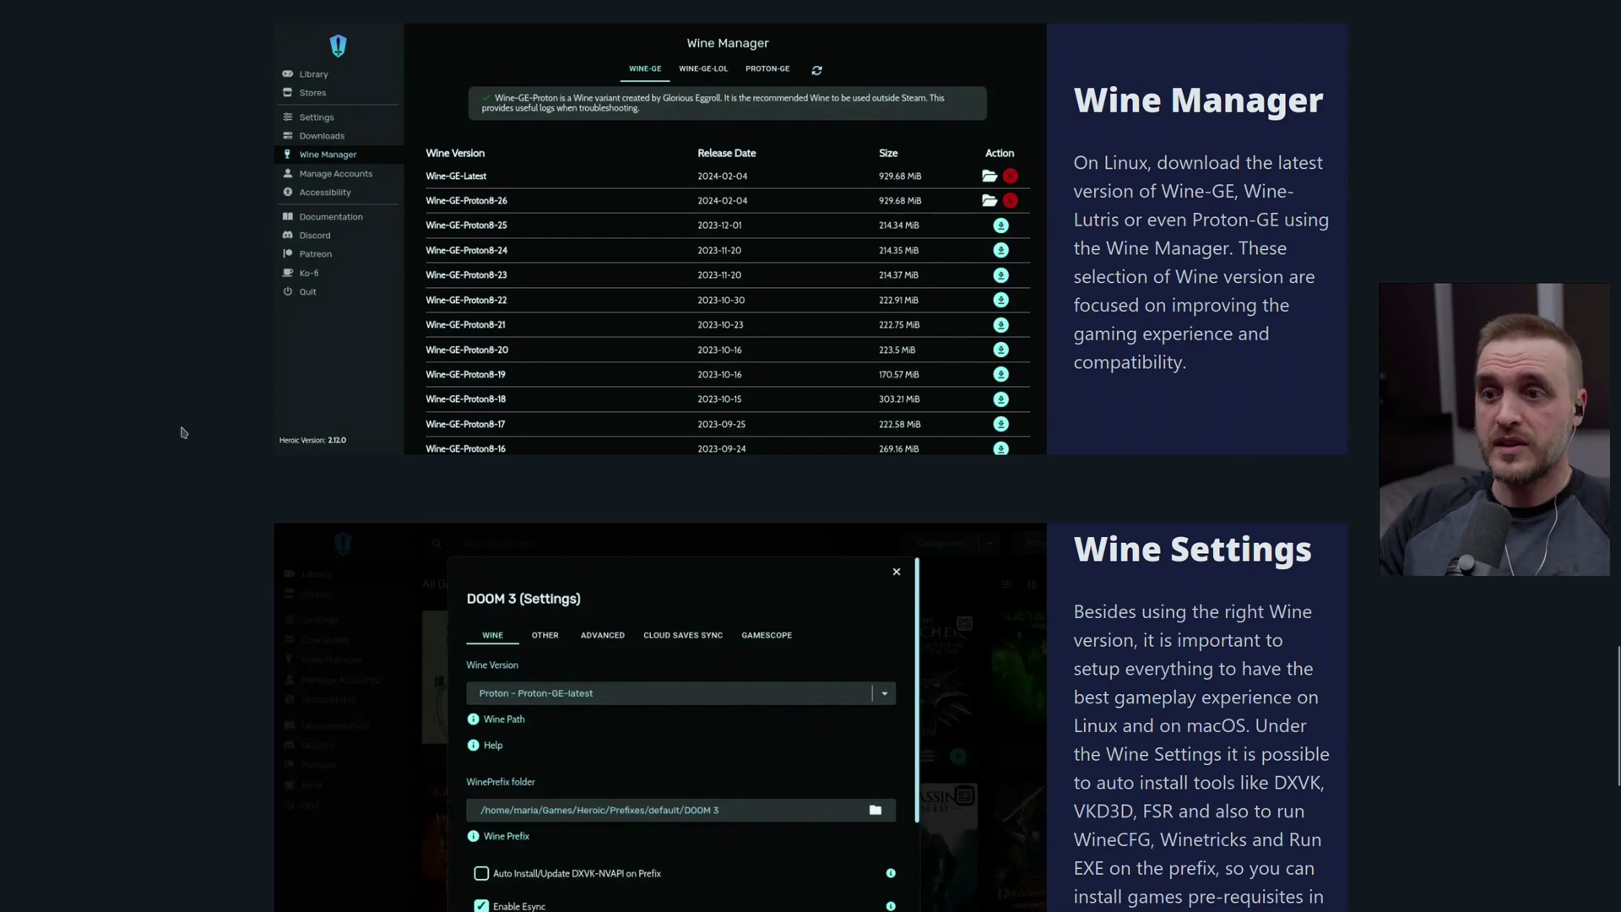
pyautogui.scroll(-2, 471, 517)
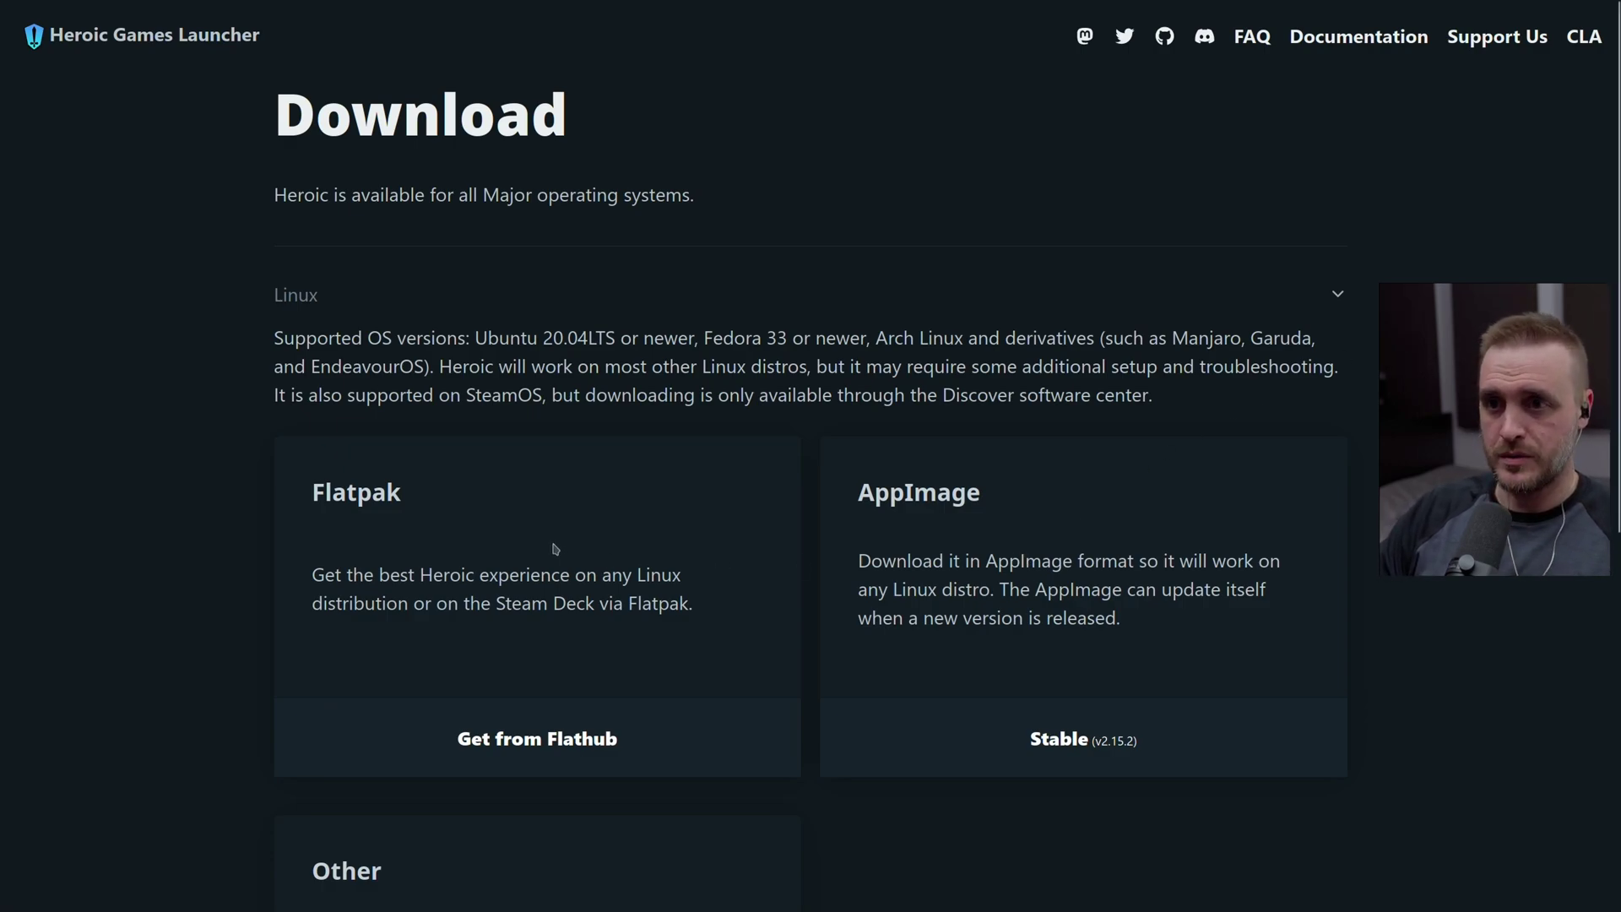
# Open the stable AppImage release from Heroic's Linux download options and examine the release notes and downloadable assets
pyautogui.scroll(-2, 487, 538)
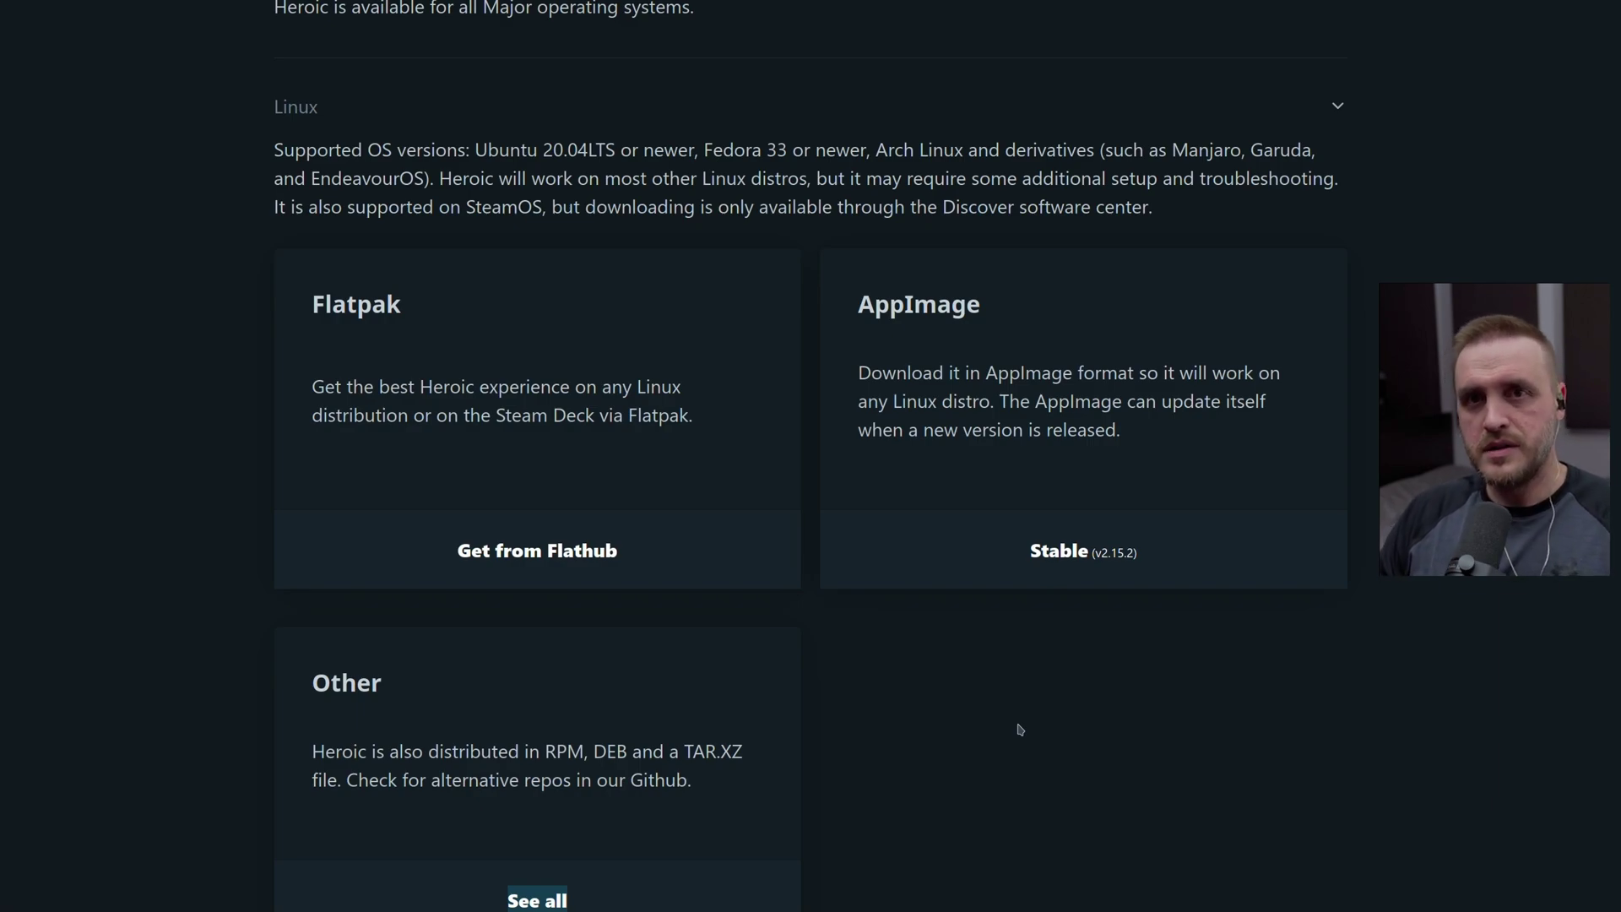
pyautogui.click(1026, 550)
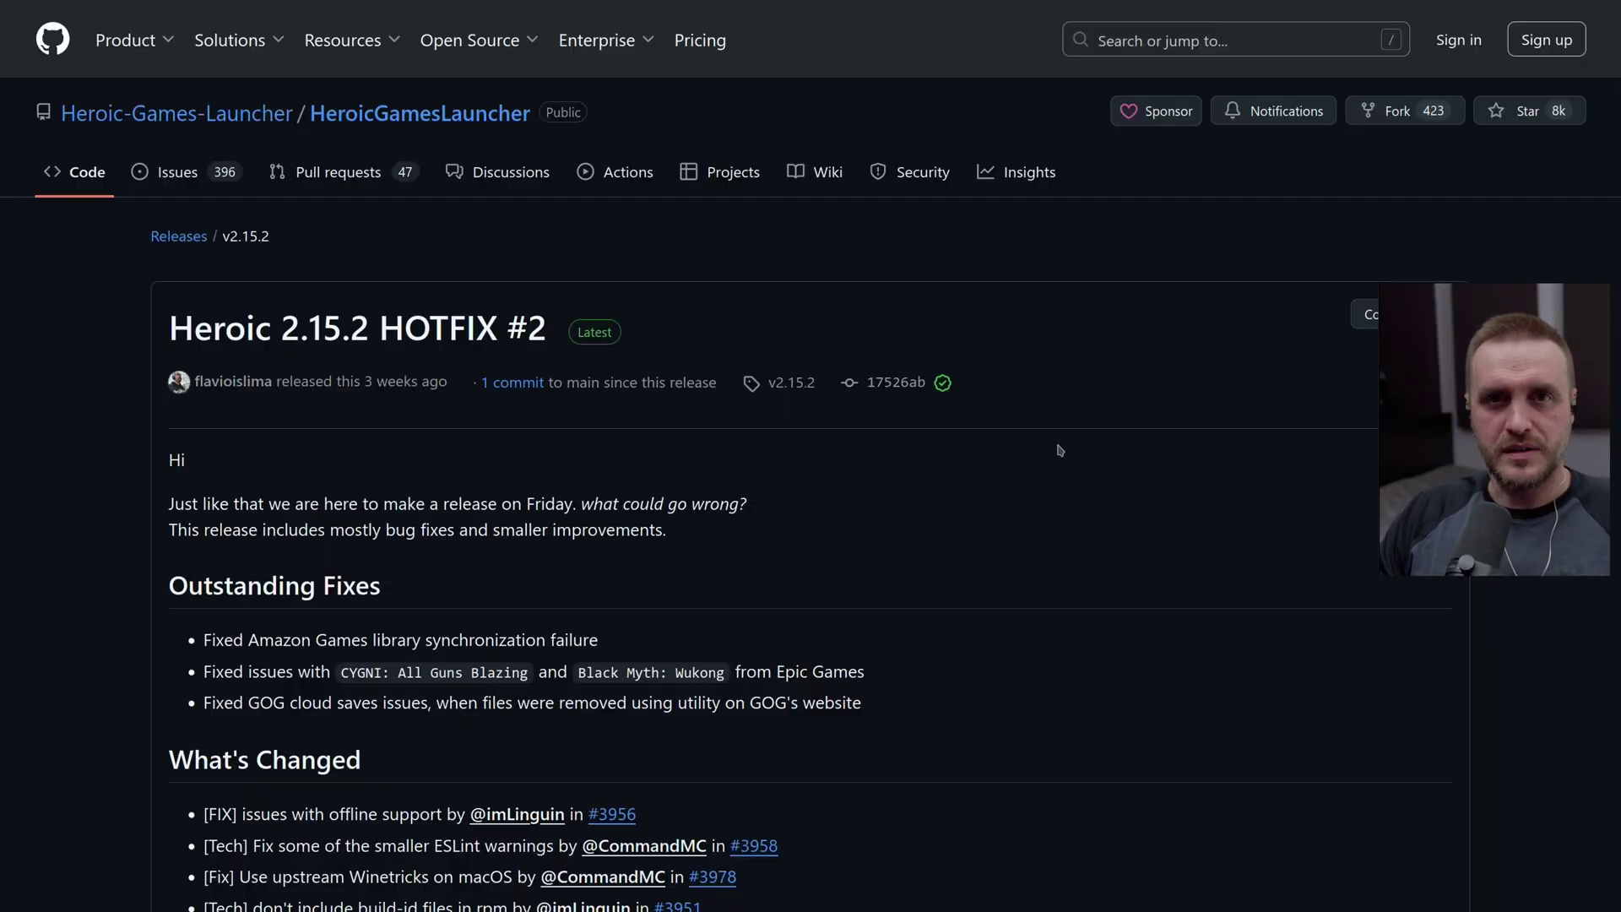
pyautogui.scroll(-7, 1060, 450)
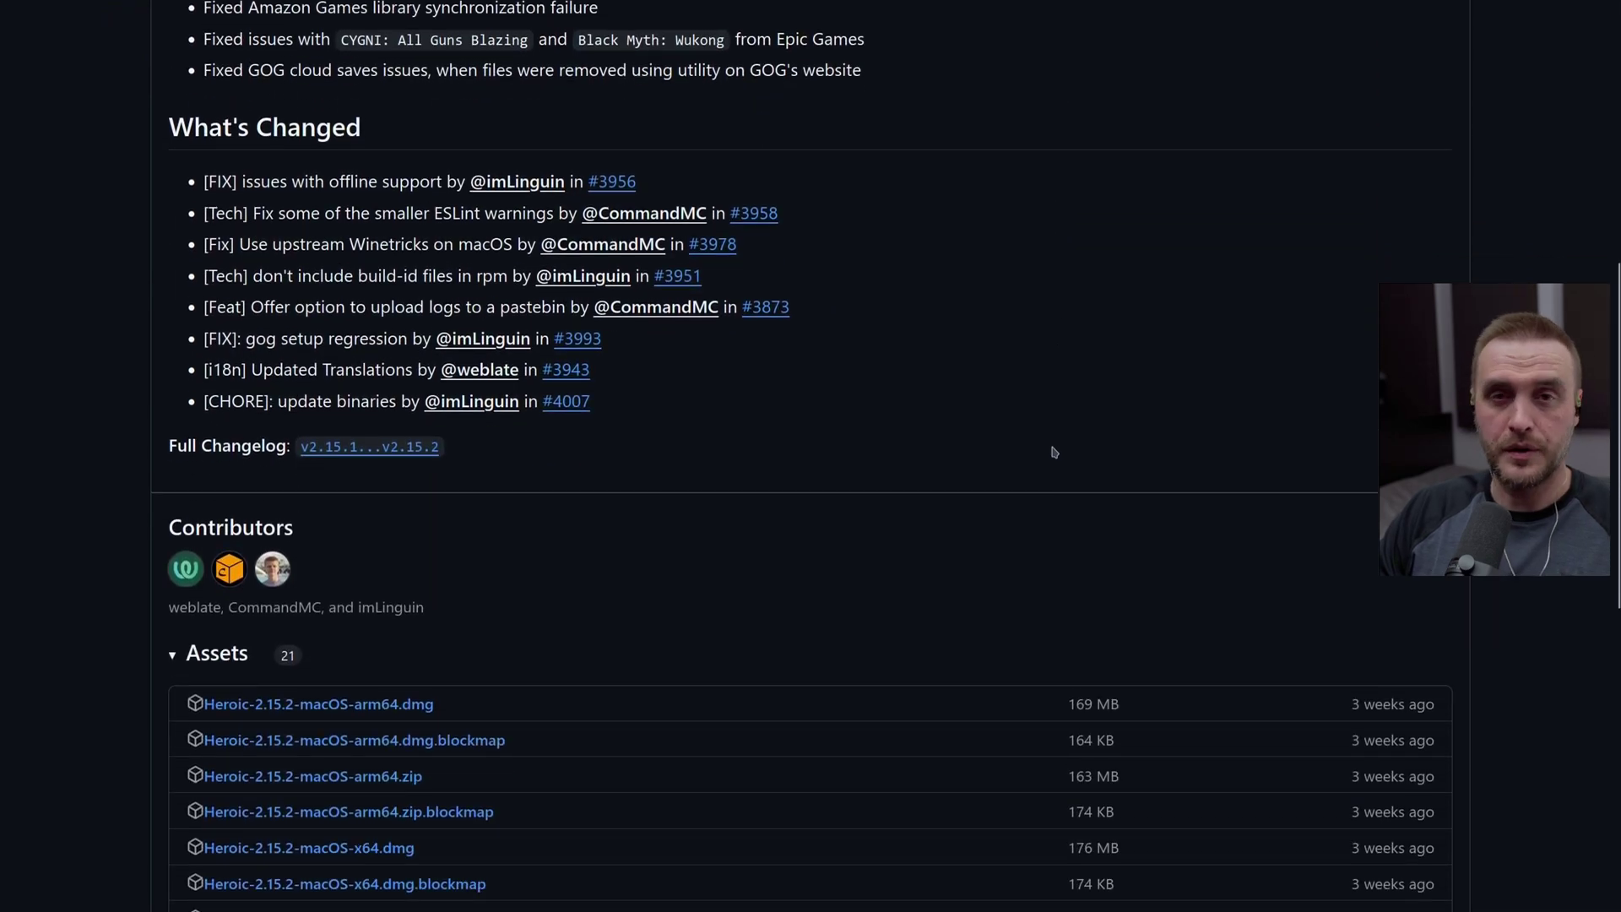
pyautogui.scroll(-5, 1043, 451)
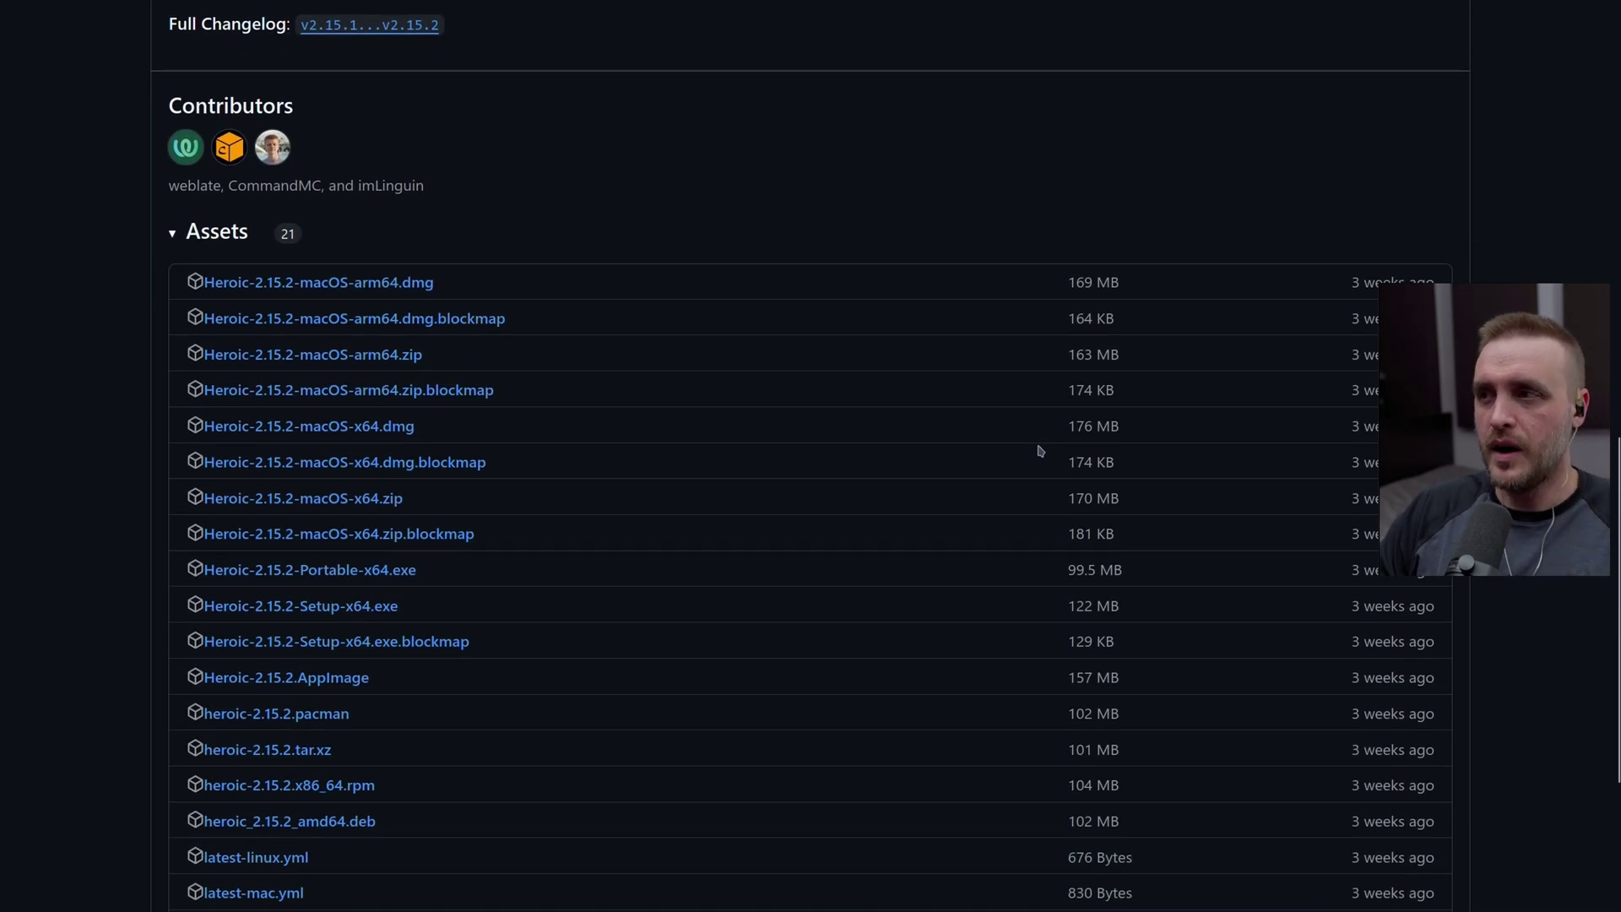
pyautogui.scroll(-3, 152, 412)
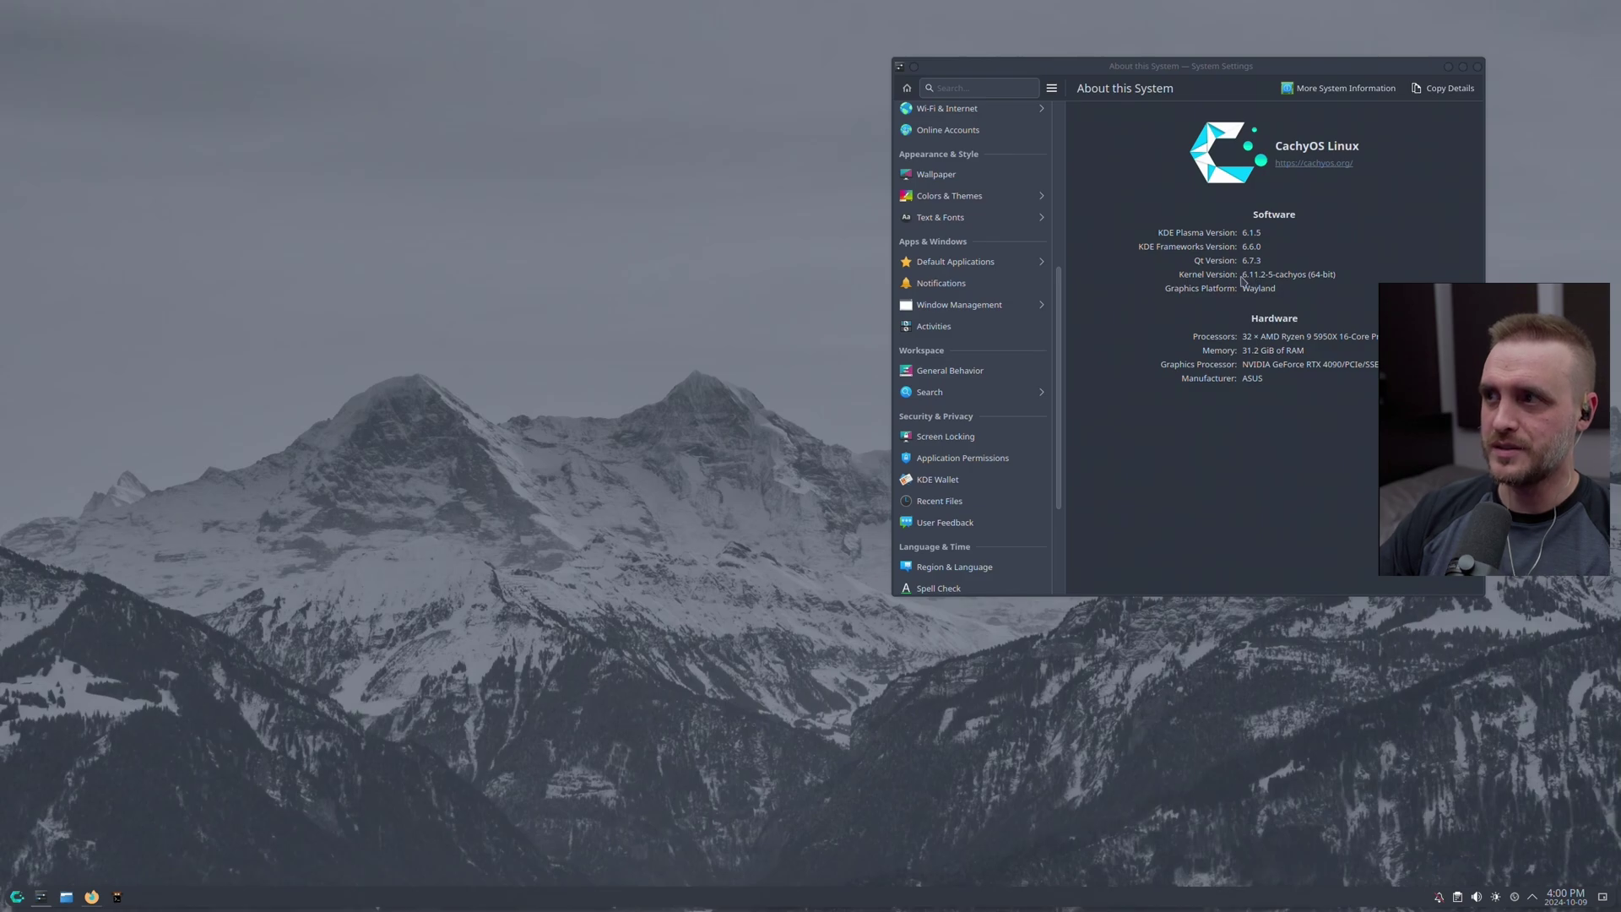
# Launch Heroic Games Launcher in an enlarged window and check its store login options before returning to the library
pyautogui.click(16, 897)
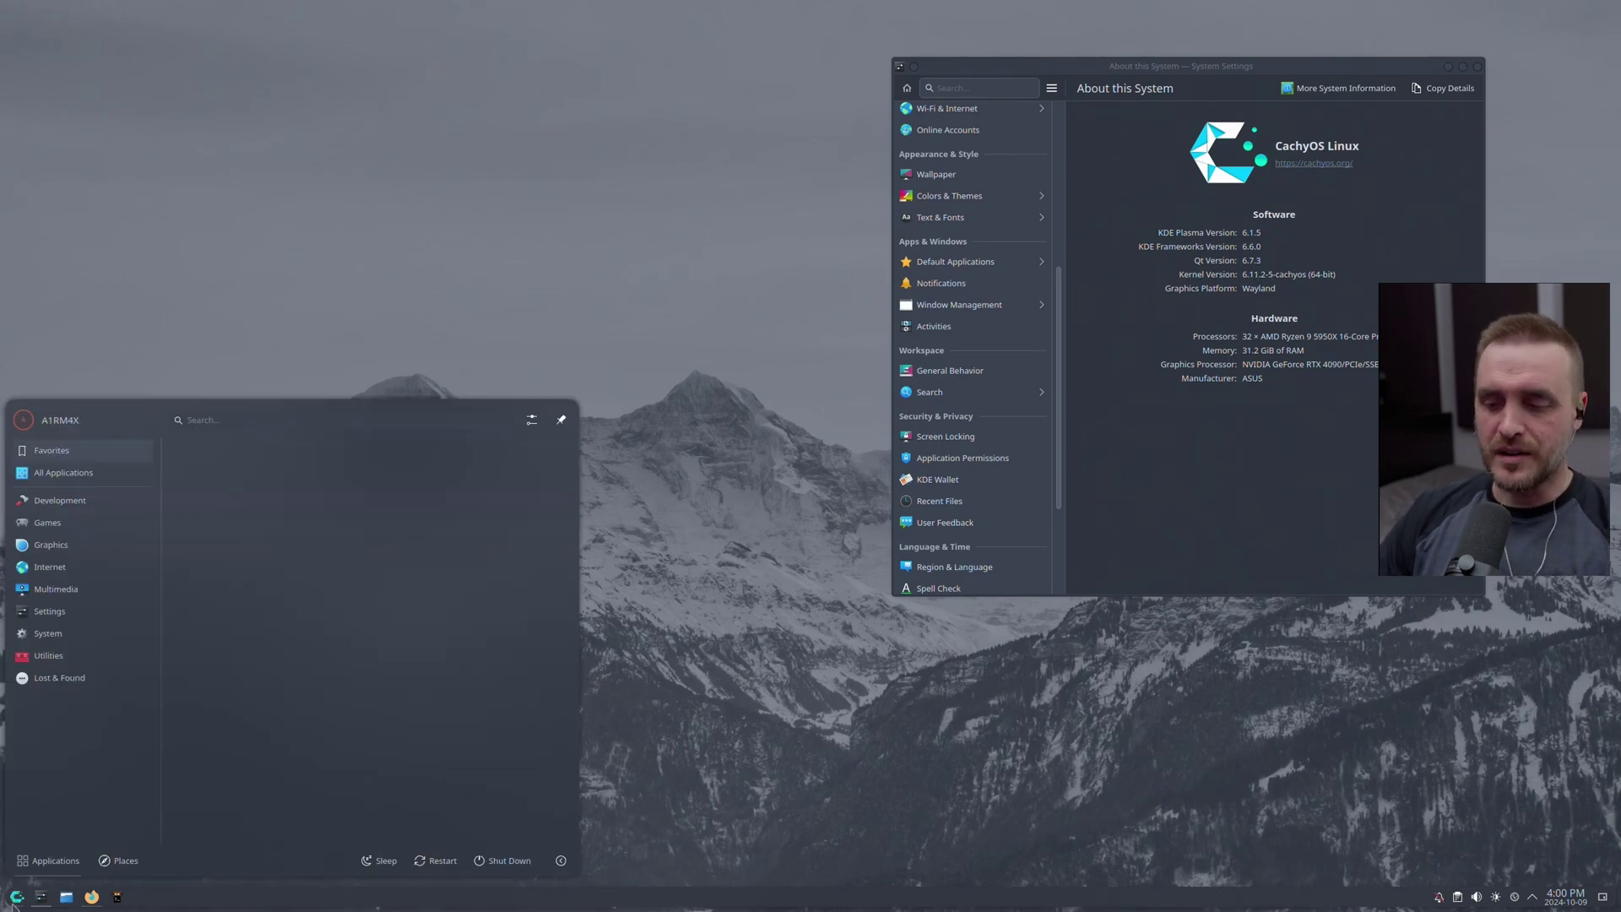
pyautogui.write('heroi')
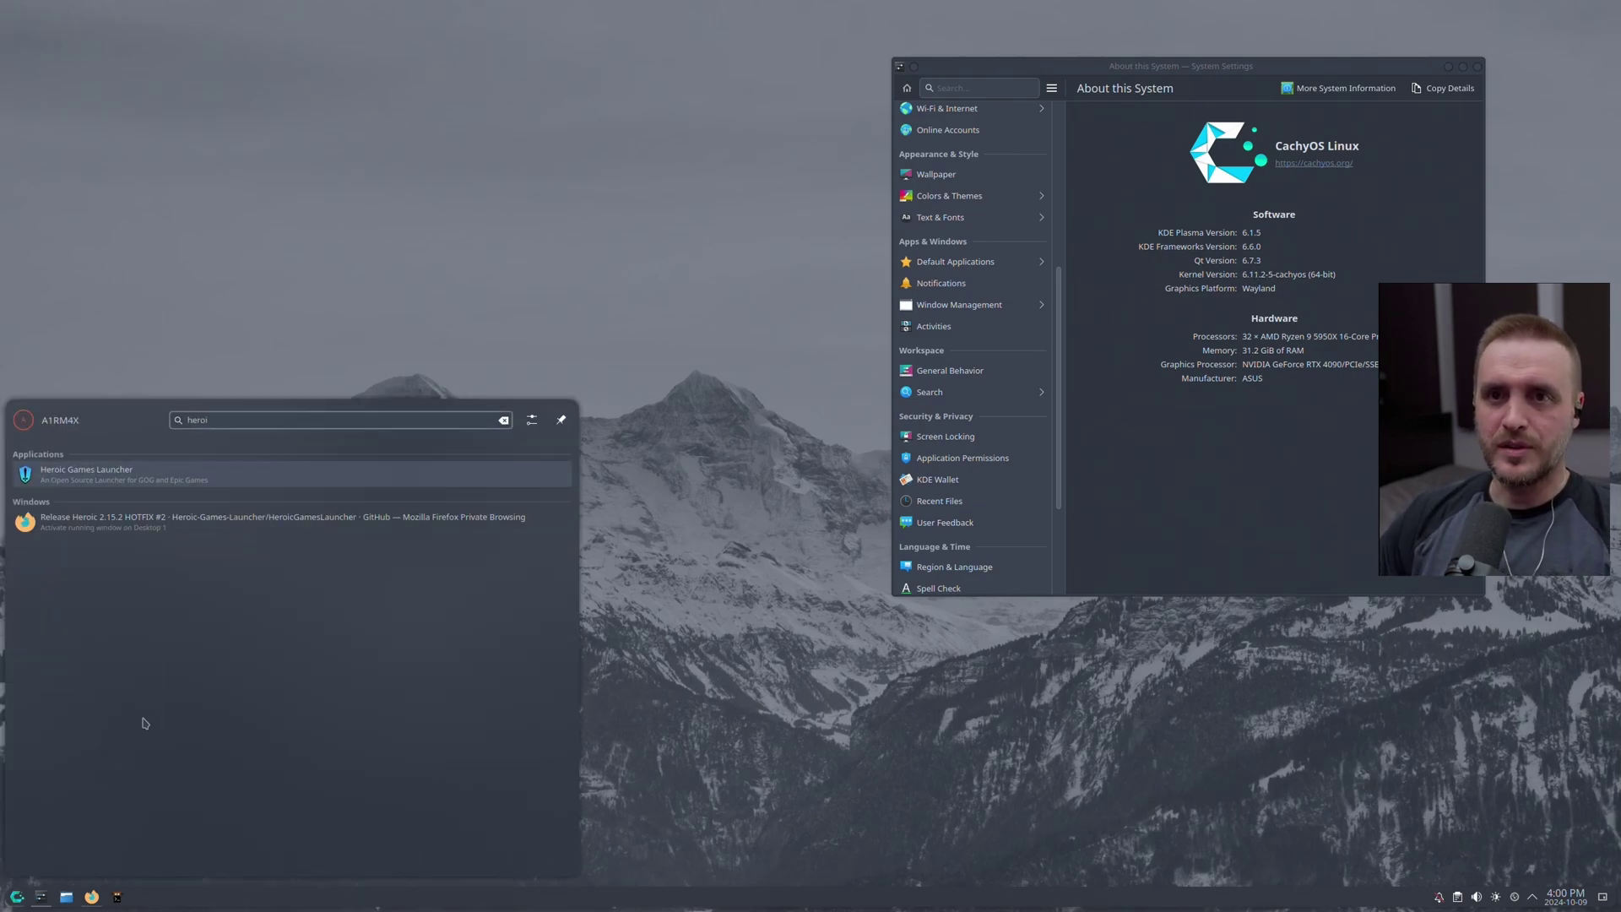
pyautogui.click(84, 475)
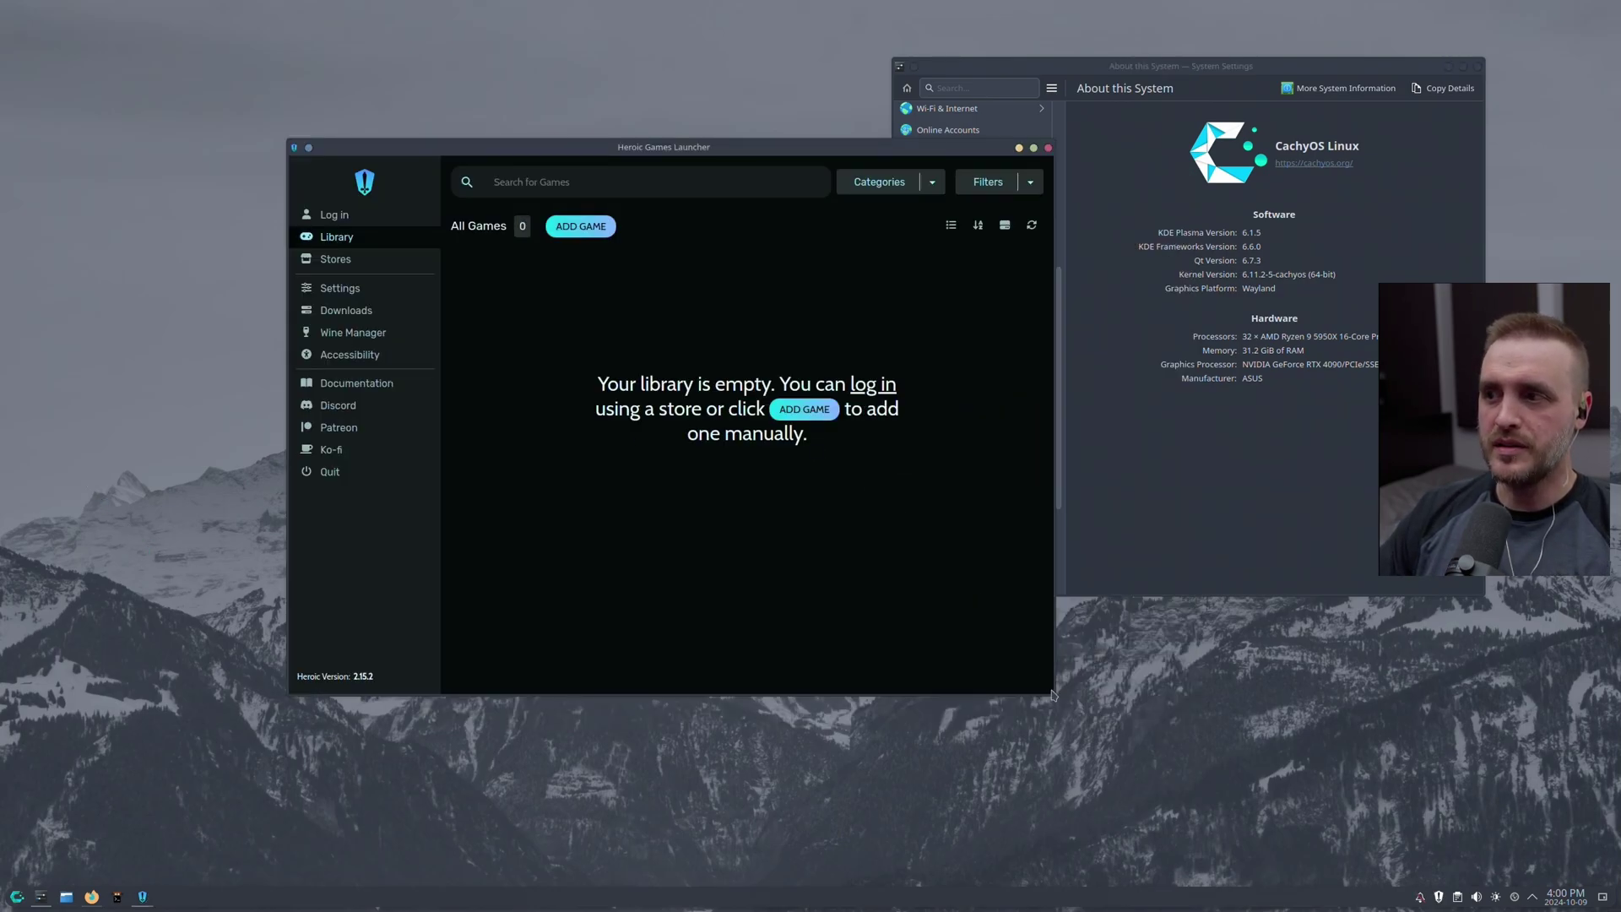
pyautogui.moveTo(1053, 694); pyautogui.dragTo(1193, 847)
pyautogui.click(355, 215)
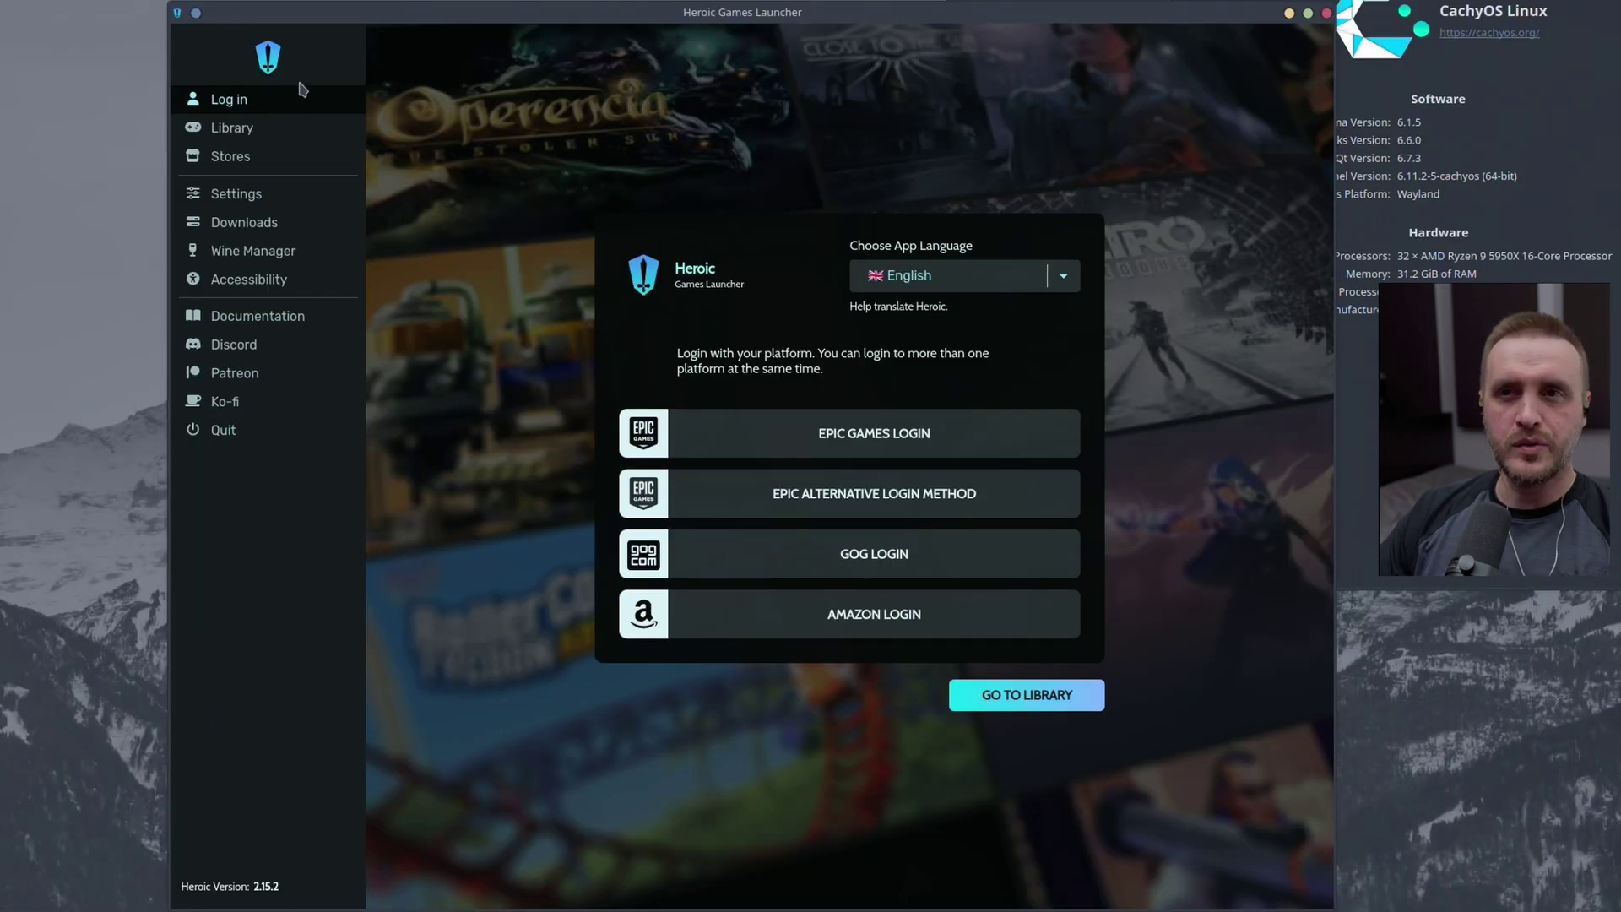
pyautogui.click(256, 133)
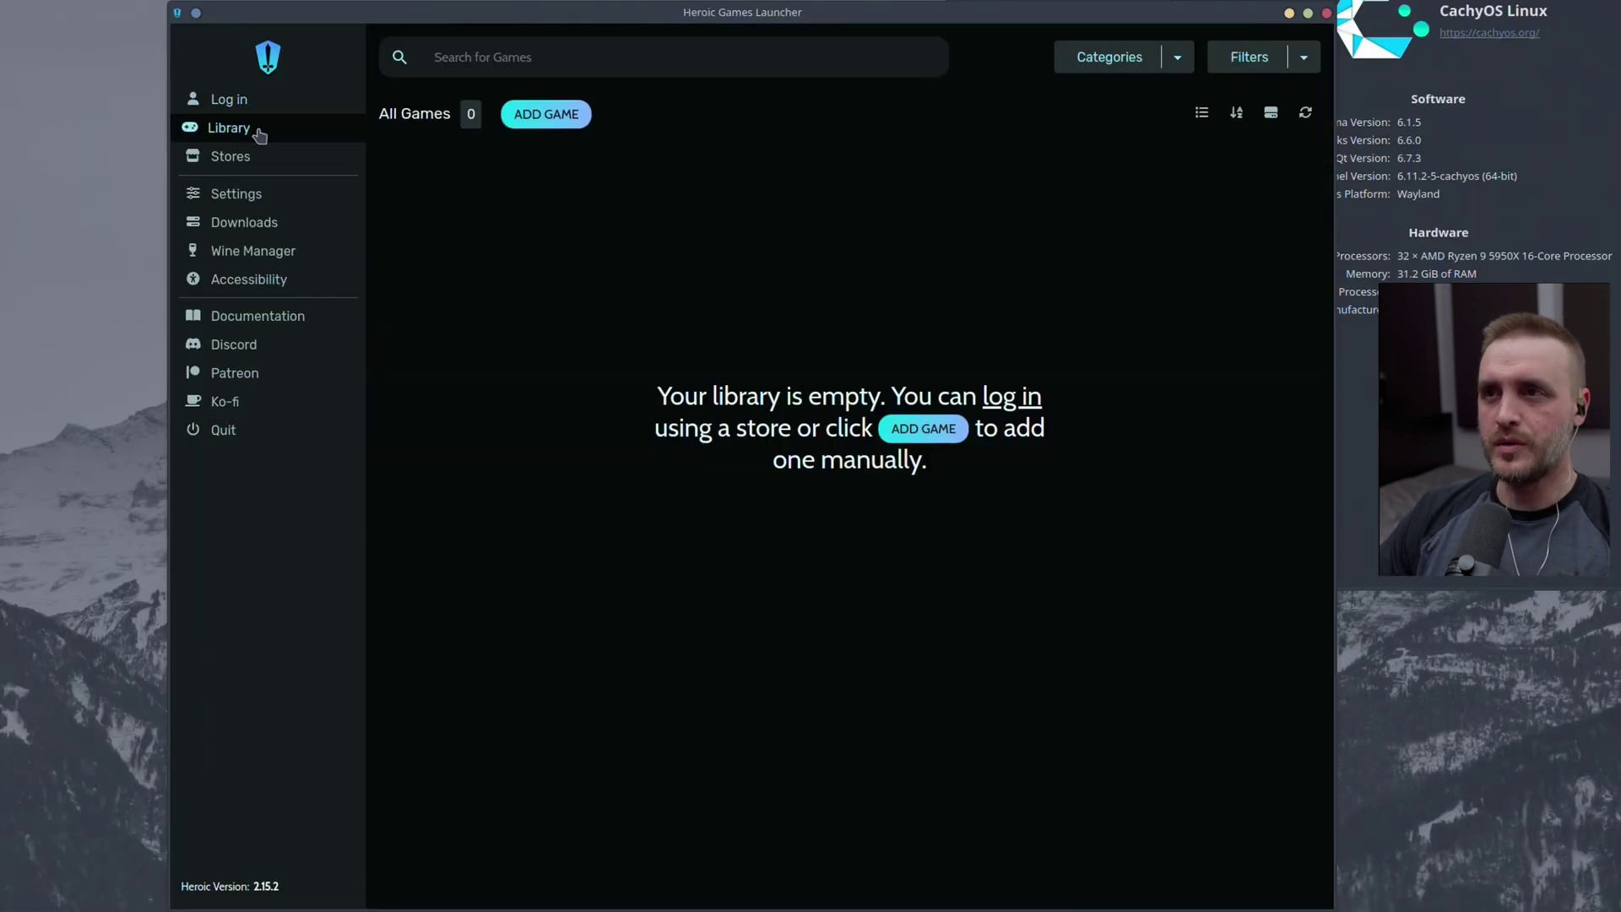
# Start adding a game manually with the title BattleNet and paste the copied steamgriddb image URL as its app image
pyautogui.click(557, 129)
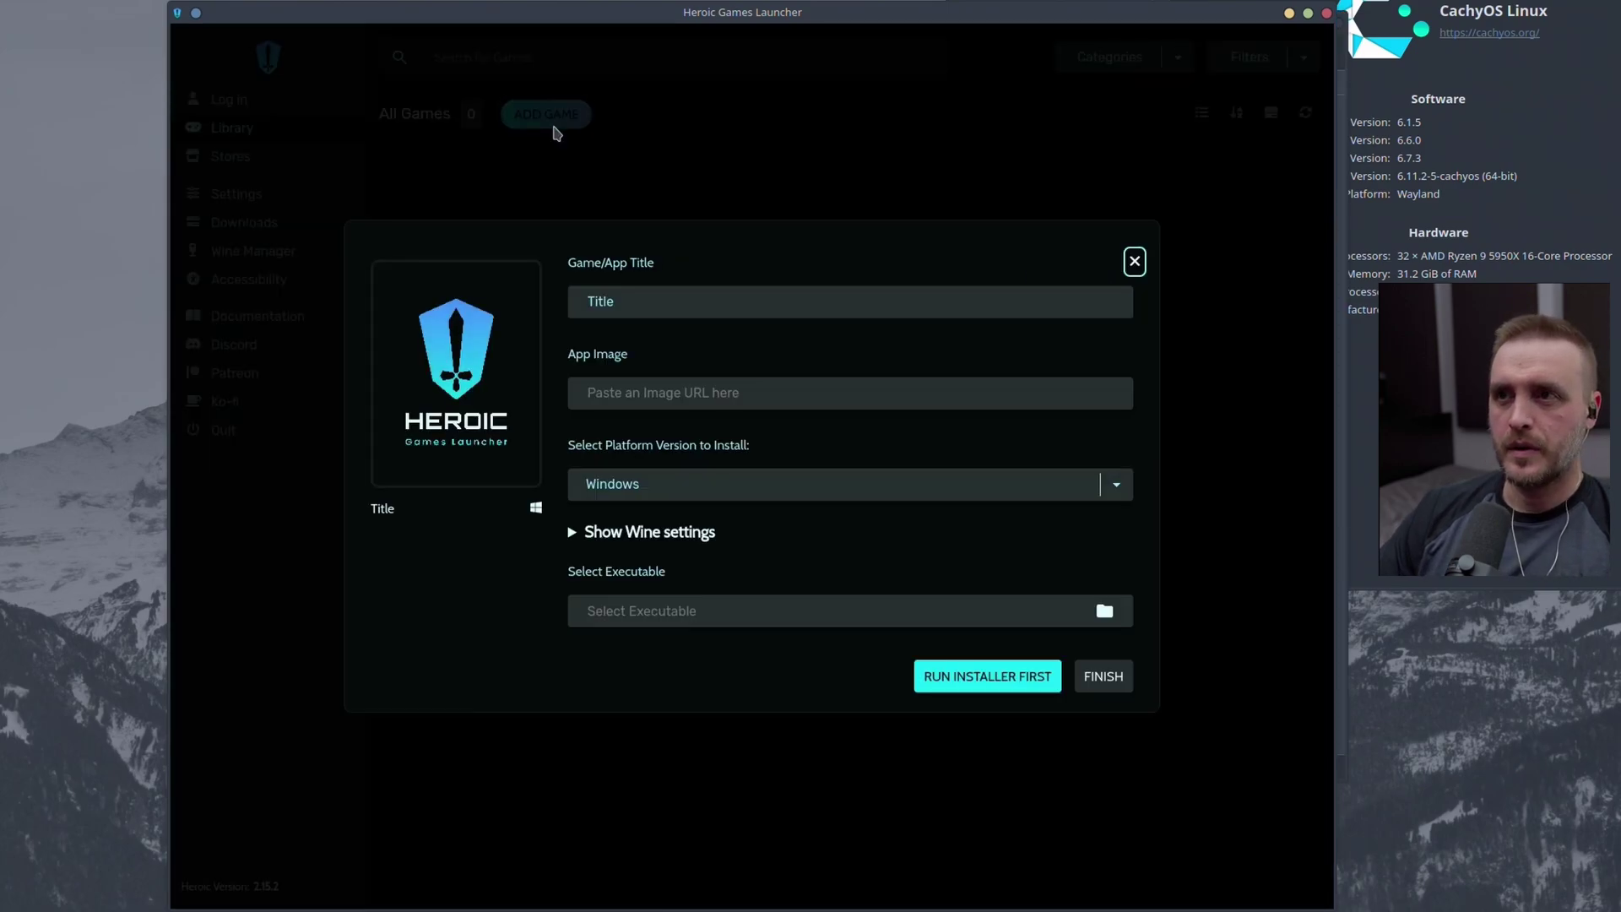
pyautogui.doubleClick(678, 301)
pyautogui.write('BattleNet')
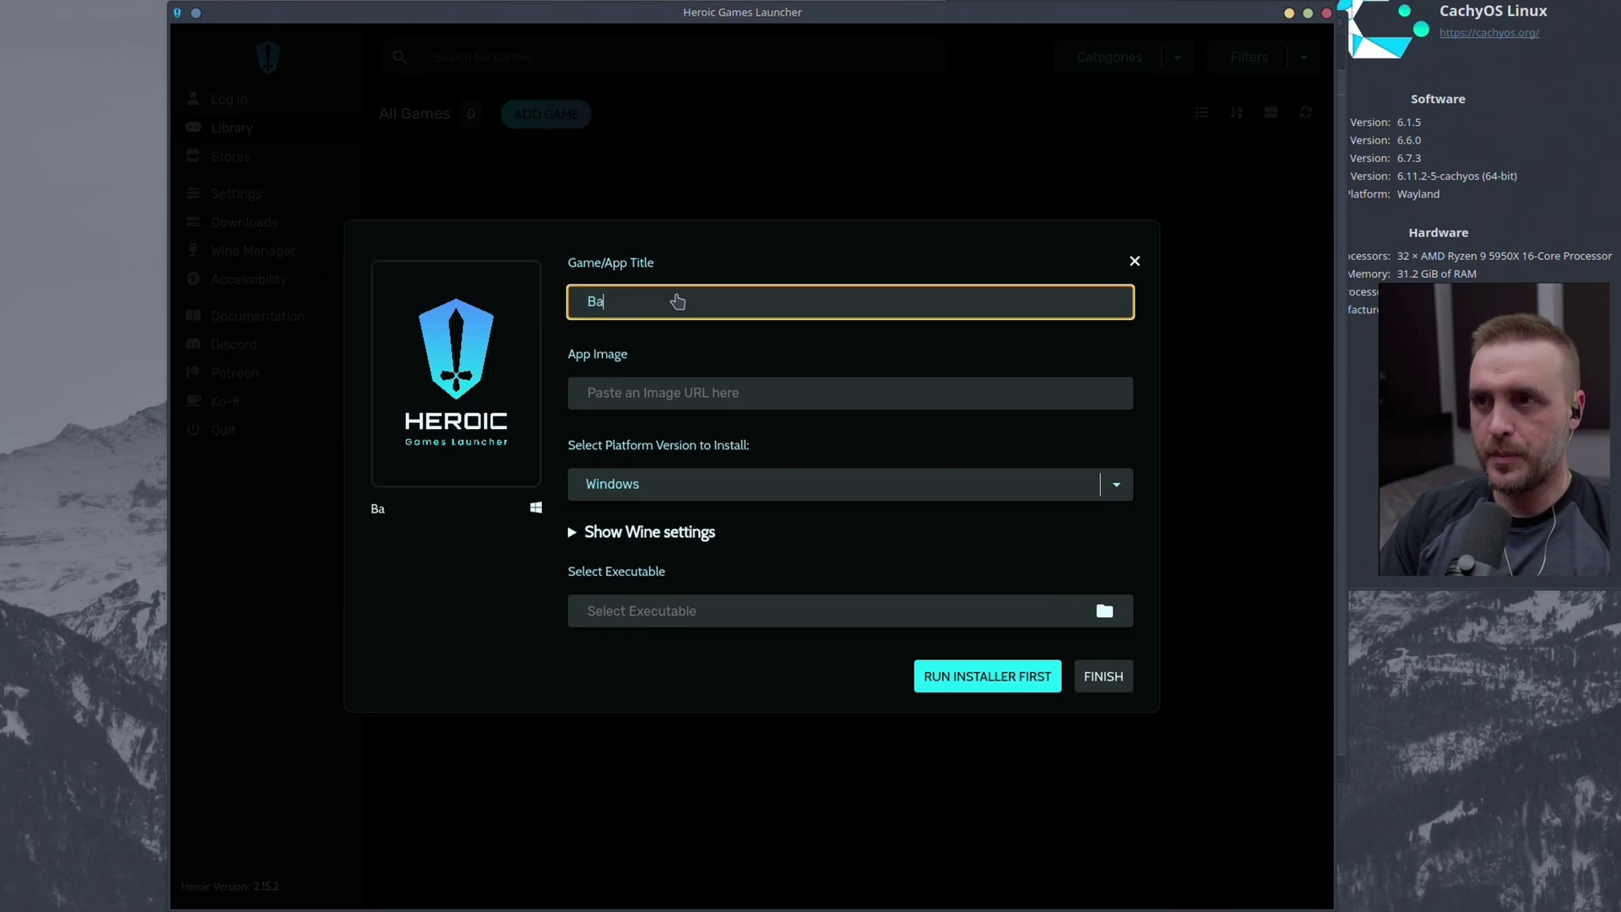
pyautogui.click(692, 394)
pyautogui.hotkey('ctrl', 'v')
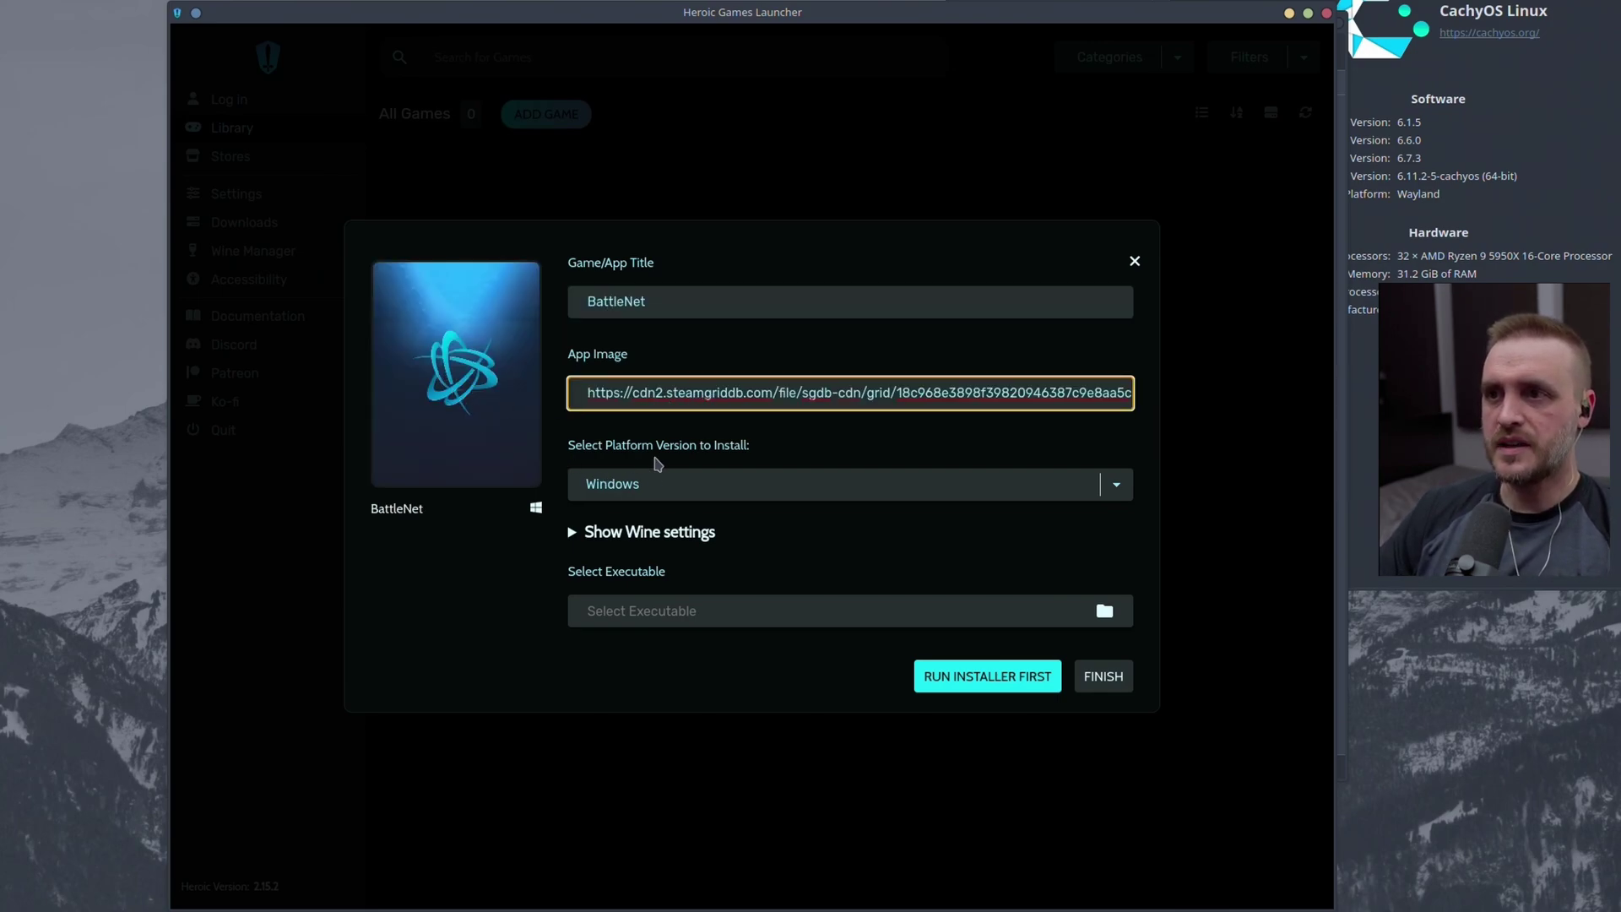
# In the game's Wine settings, create a BattleNet folder inside the home Games folder and set it as the WinePrefix
pyautogui.click(574, 534)
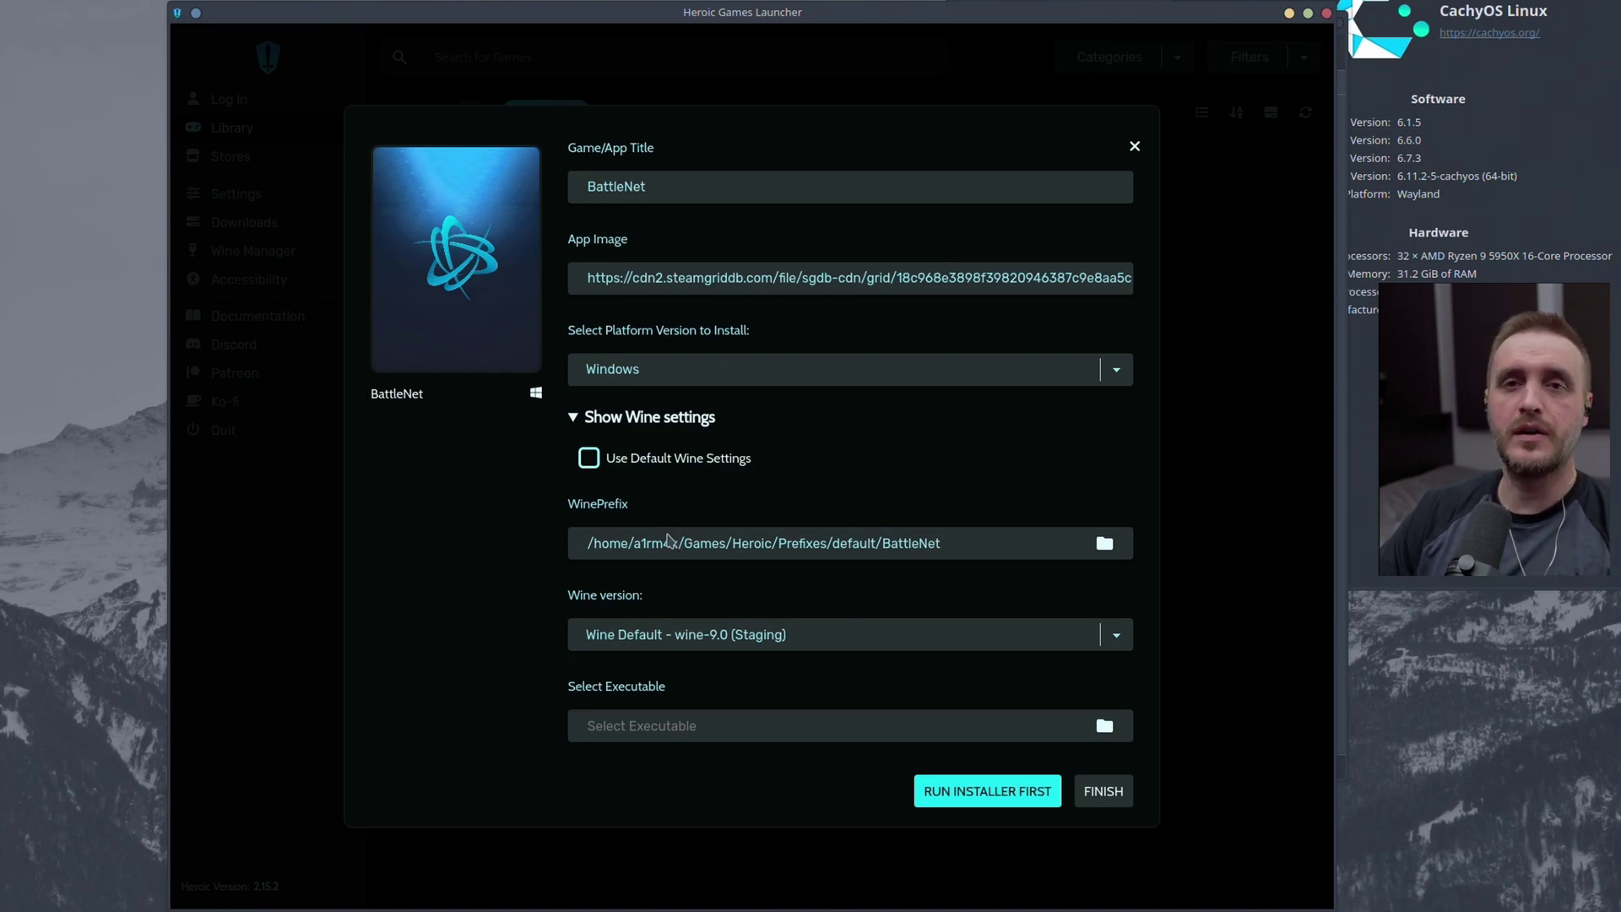
pyautogui.click(1105, 544)
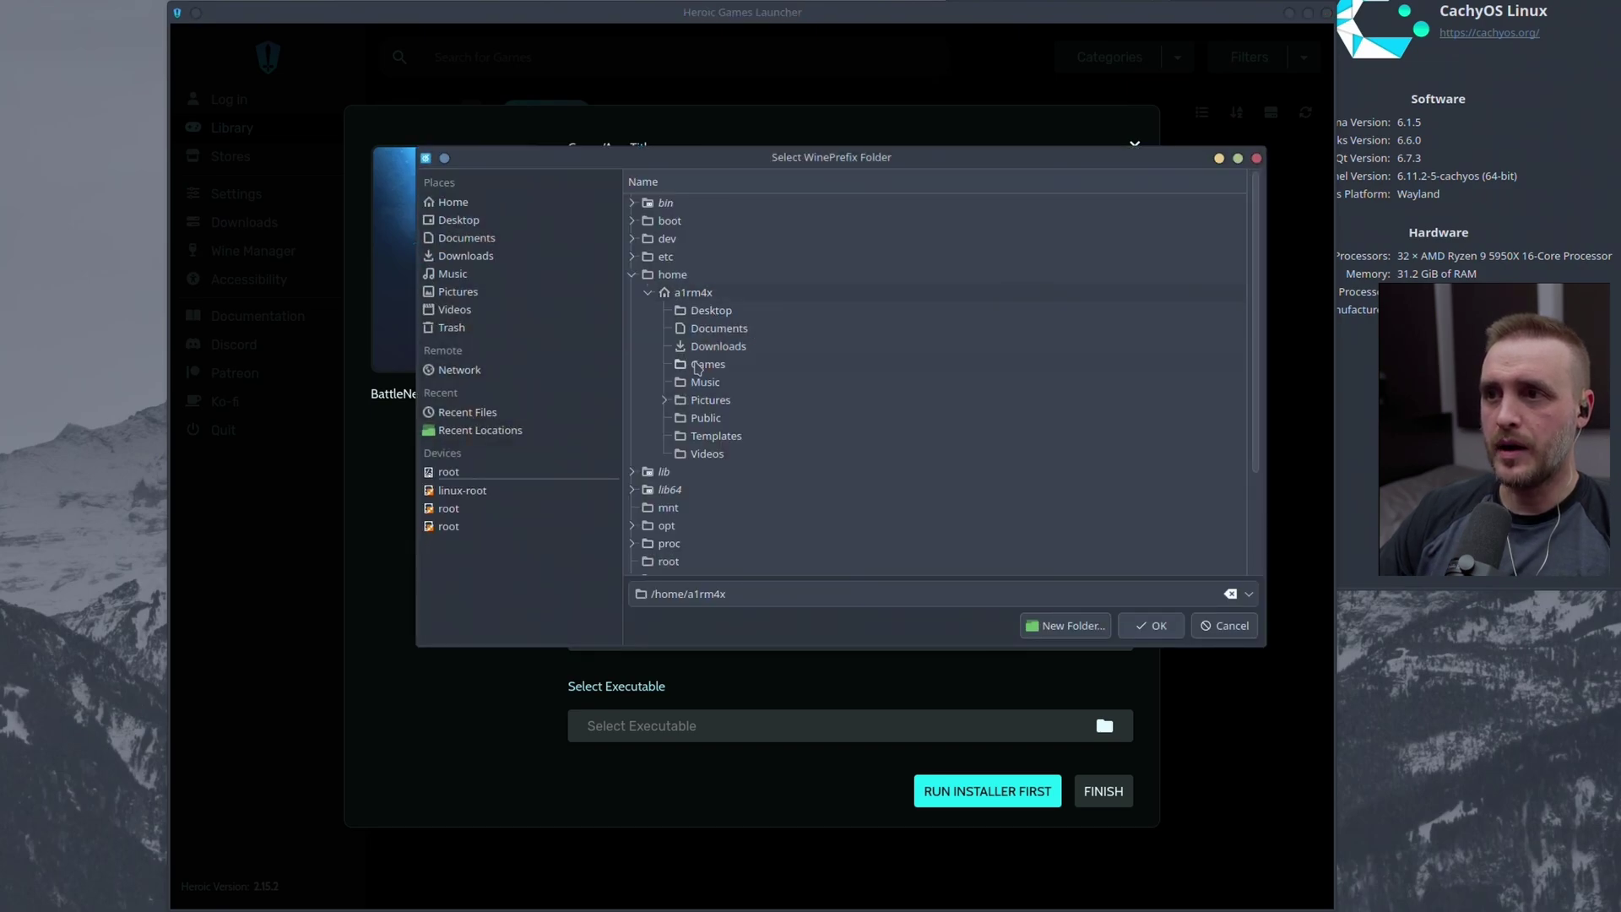
pyautogui.click(705, 366)
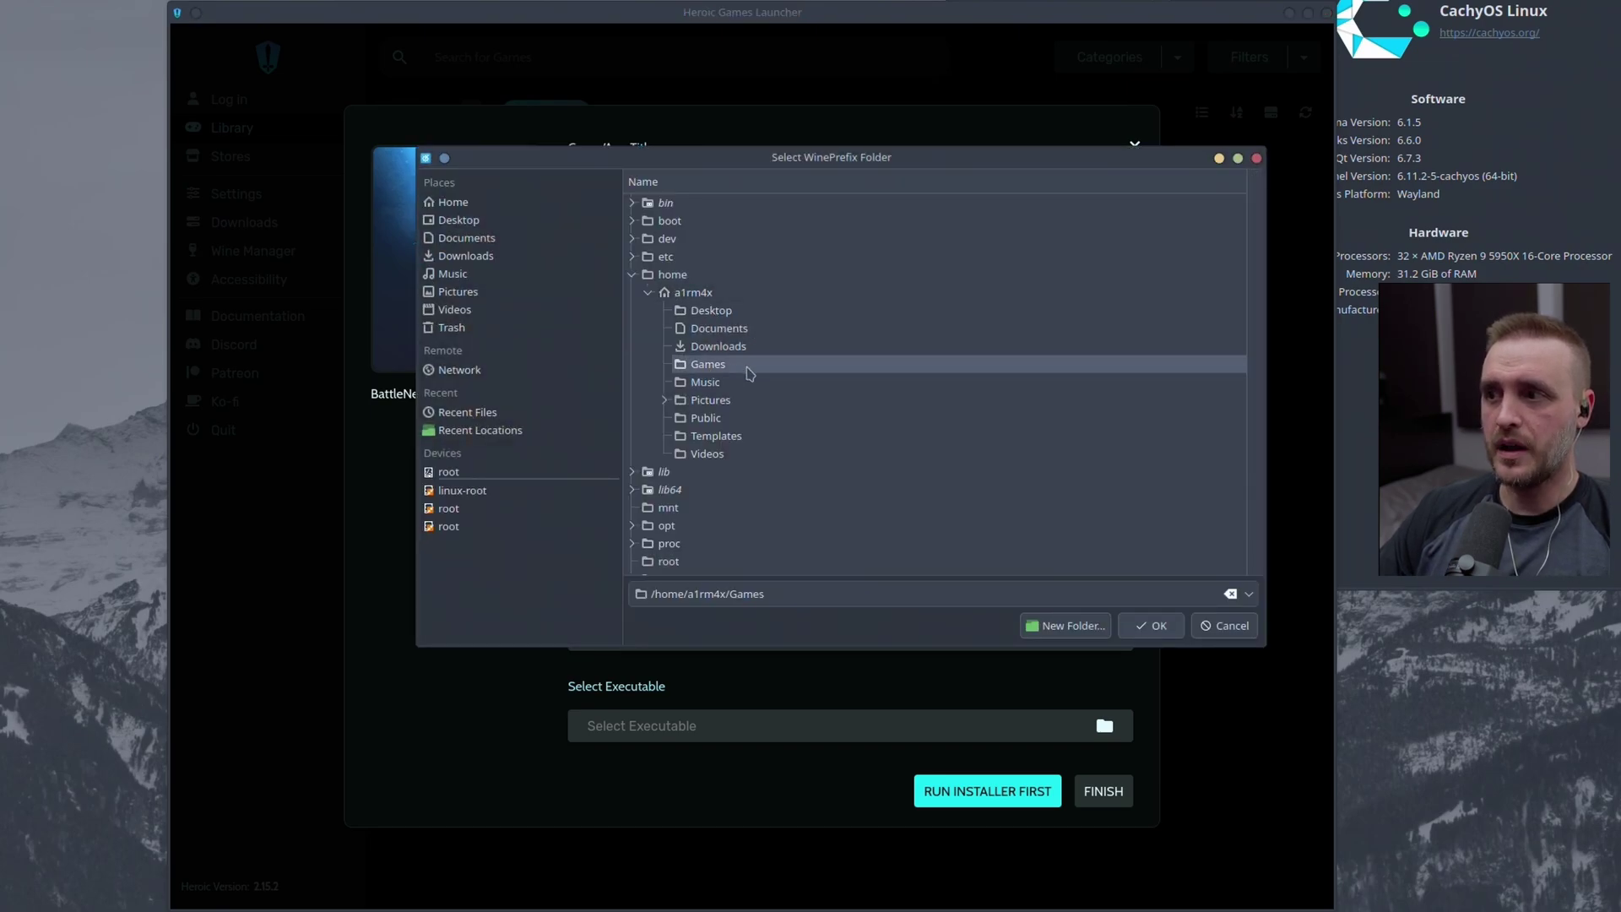
pyautogui.click(1070, 627)
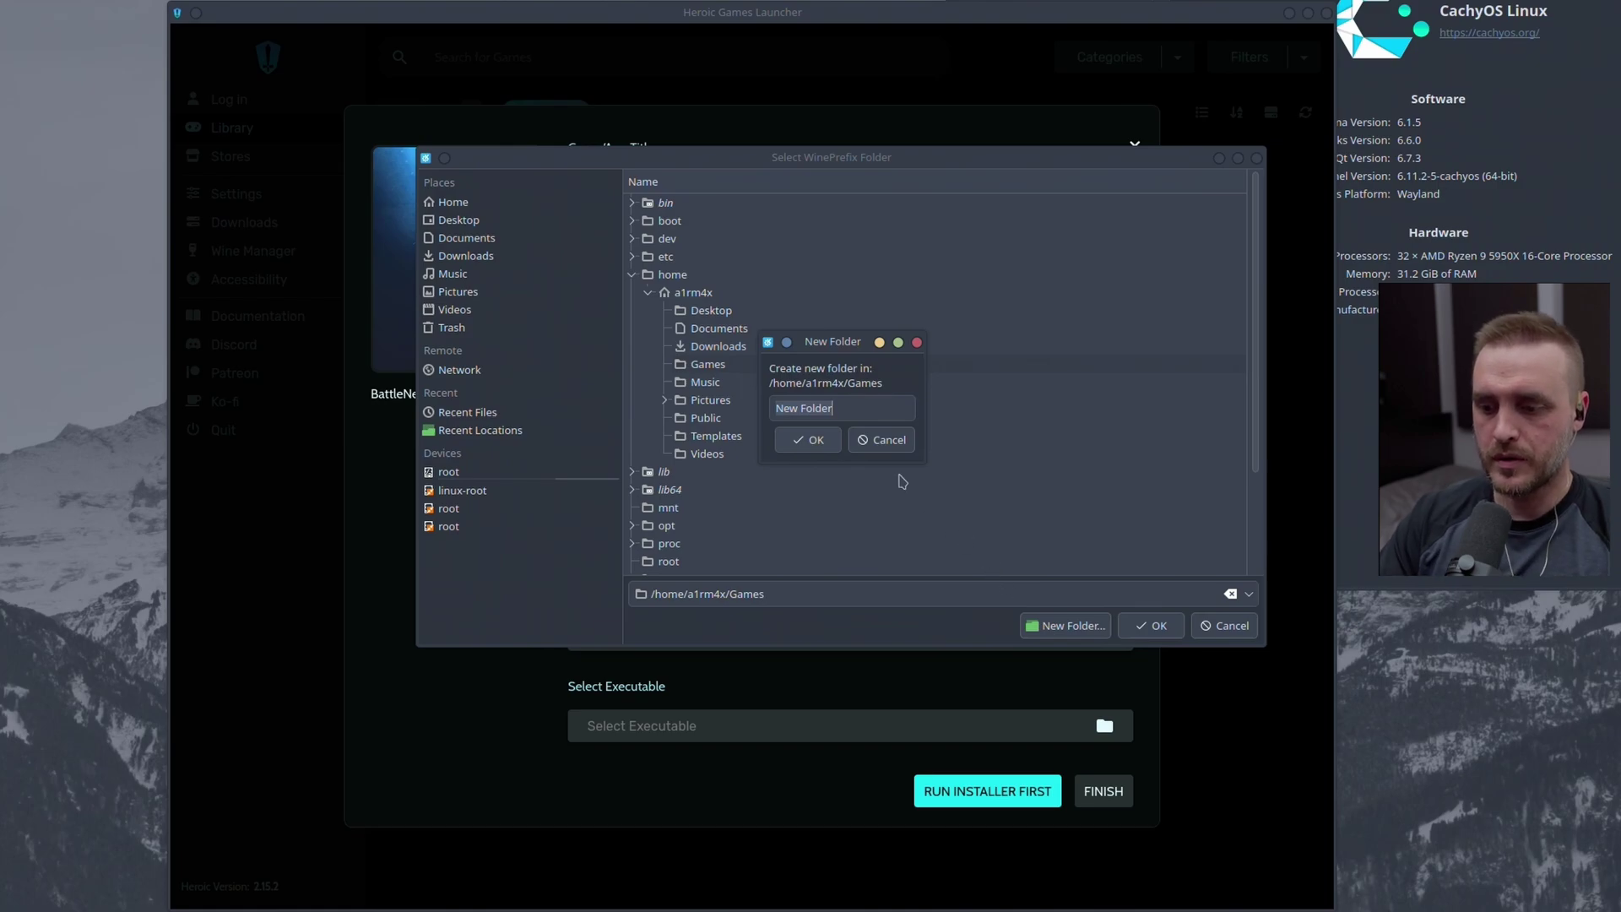
pyautogui.write('Battk')
pyautogui.press('BackSpace')
pyautogui.write('leNet')
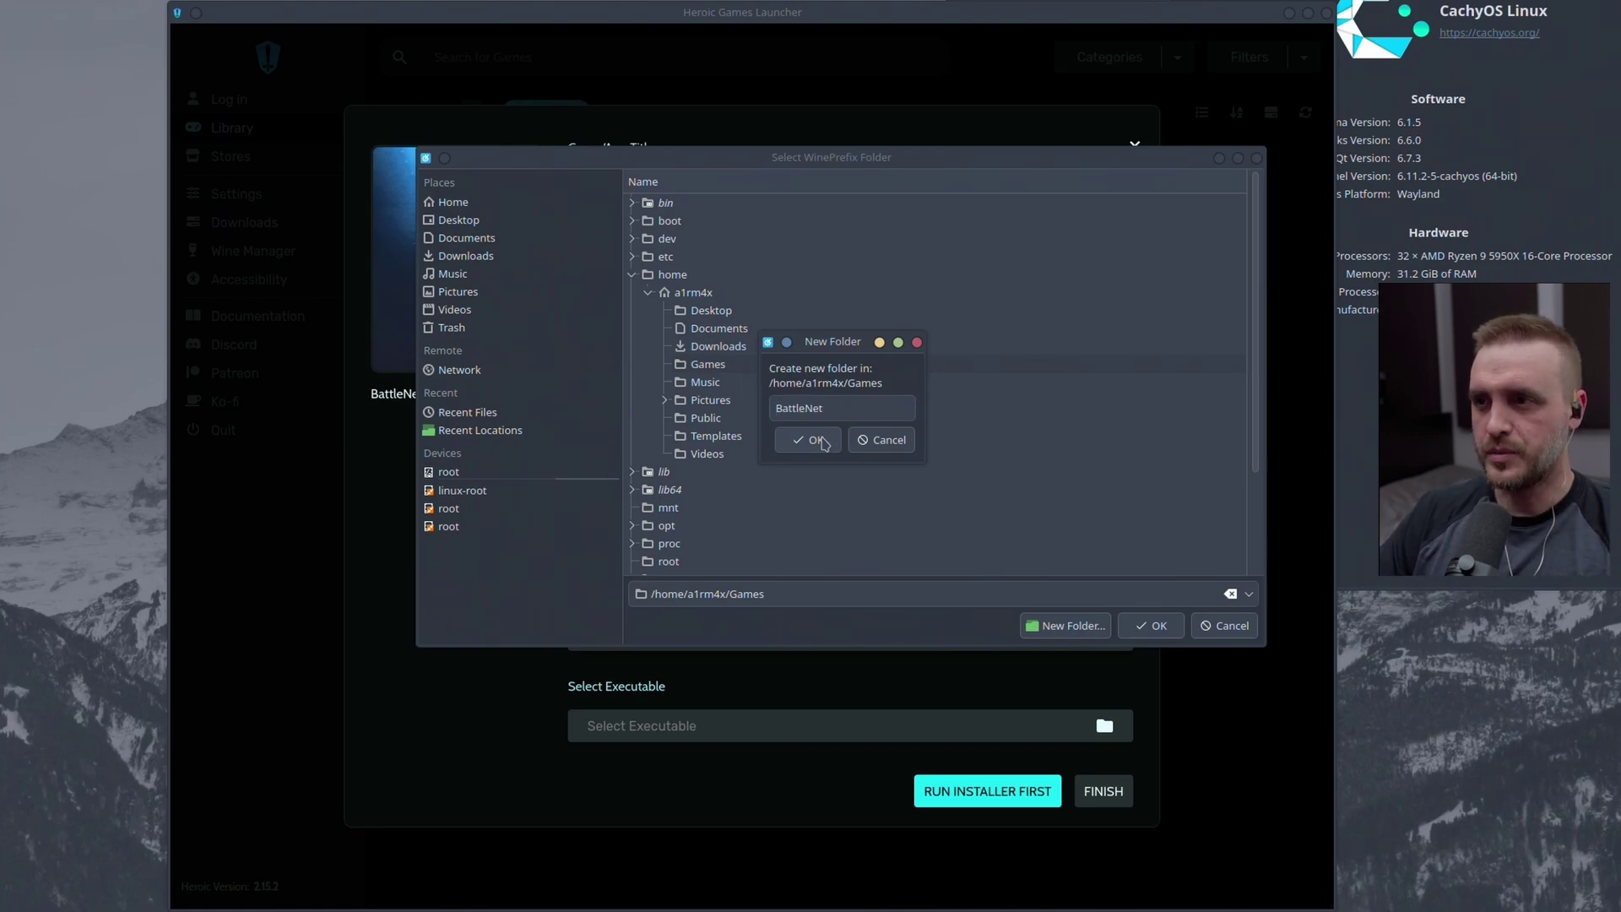
pyautogui.press('Return')
pyautogui.click(1151, 626)
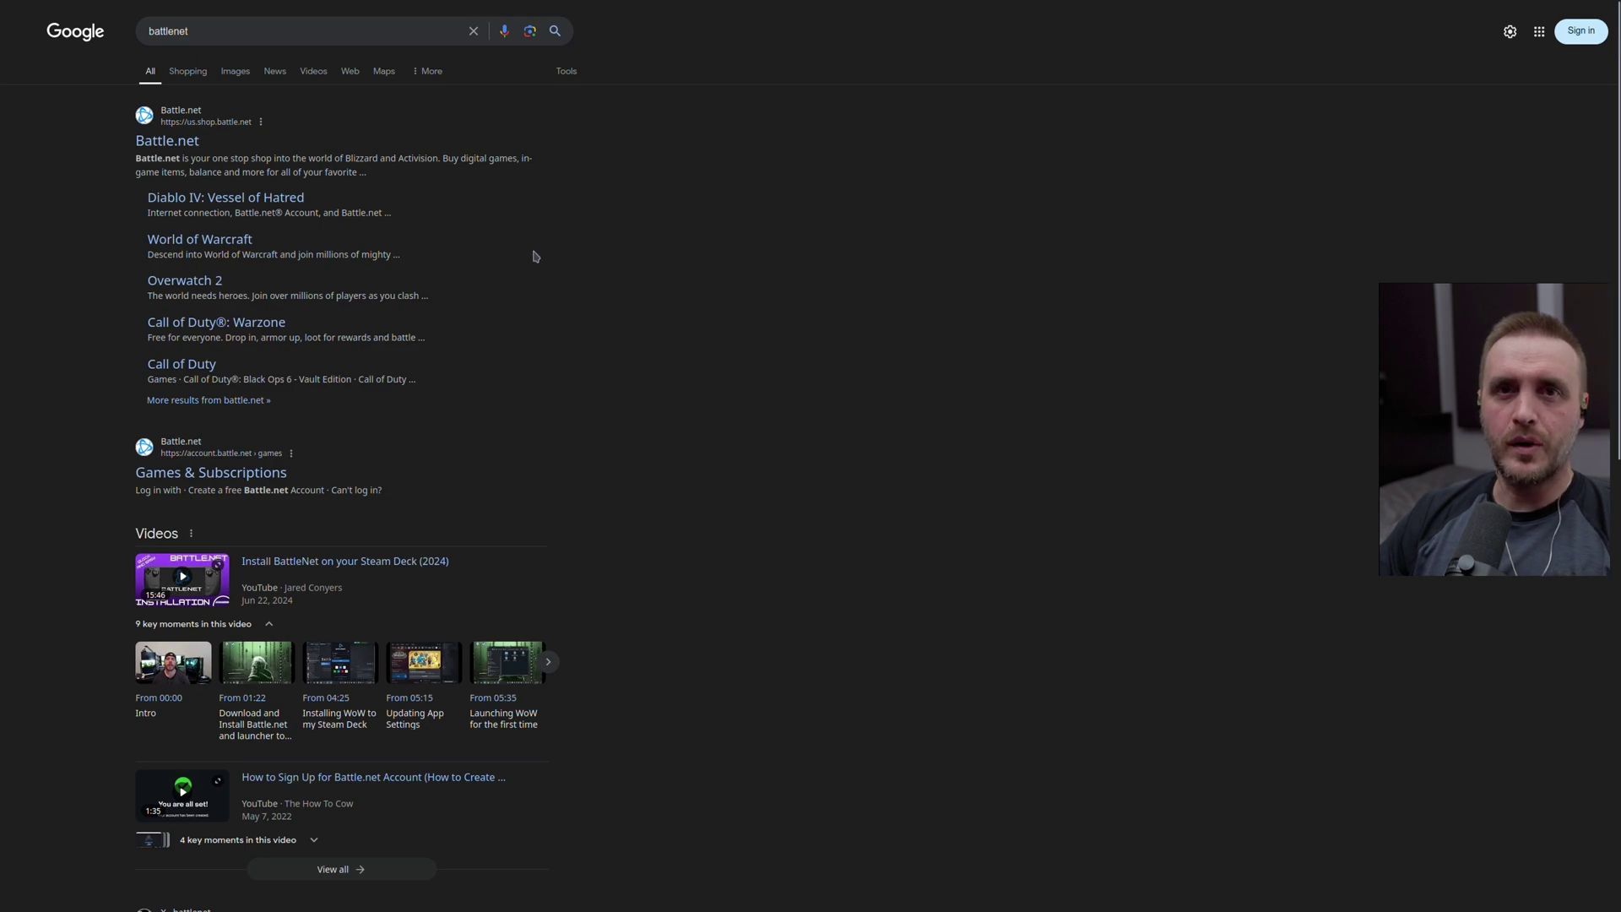
# Switch to the browser and download the Battle.net desktop installer from the official Battle.net site, showing the file in its folder
pyautogui.click(166, 142)
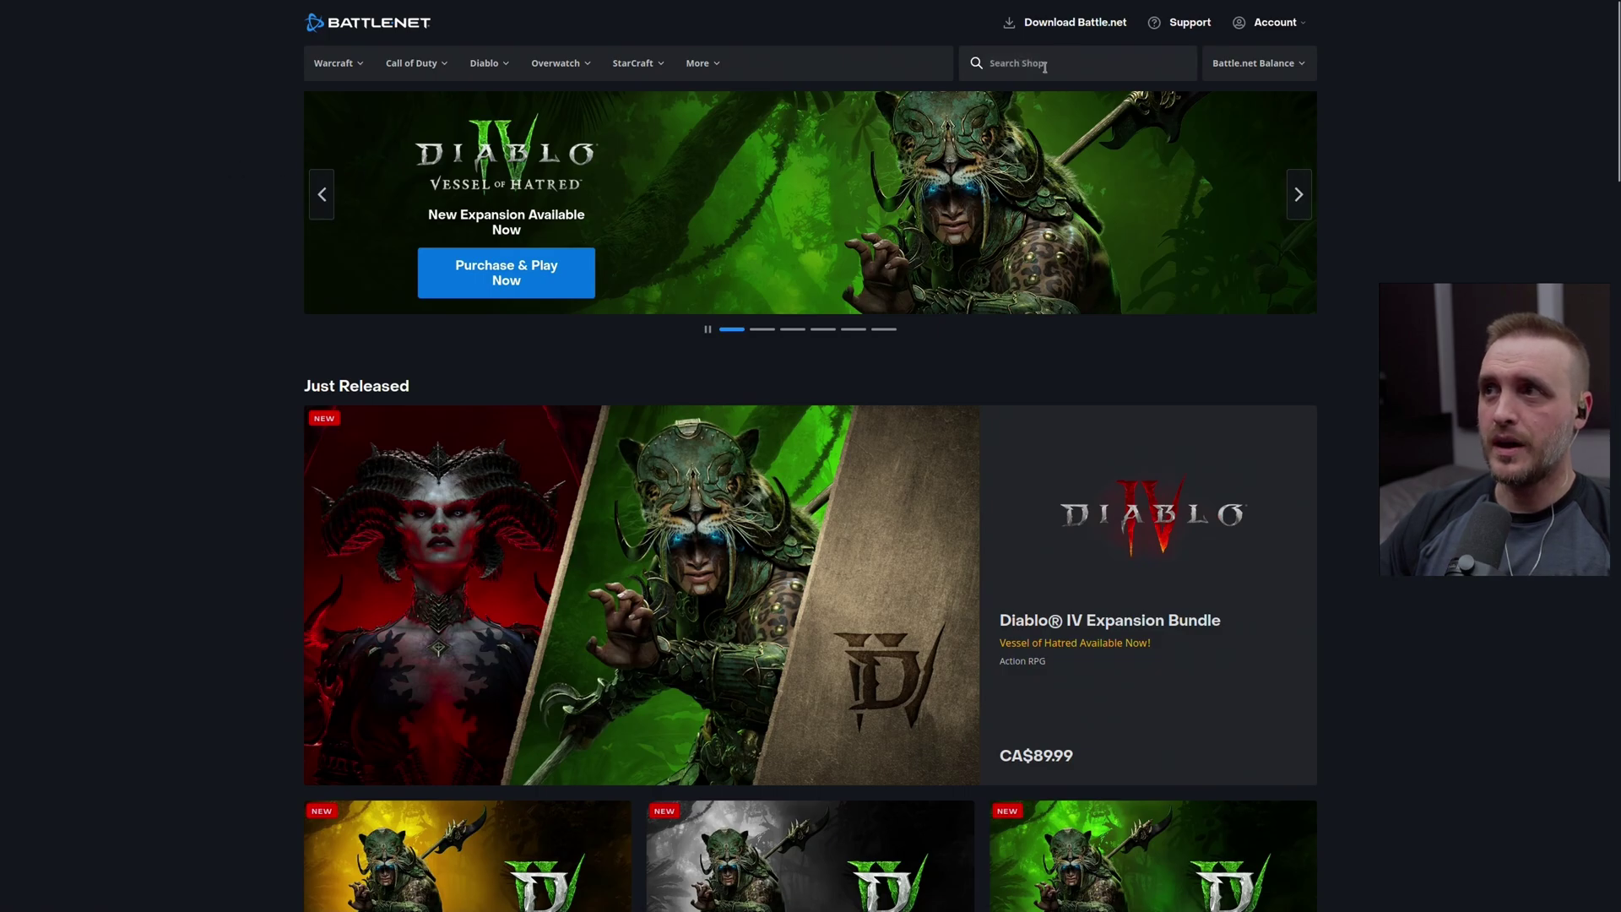
pyautogui.click(1036, 28)
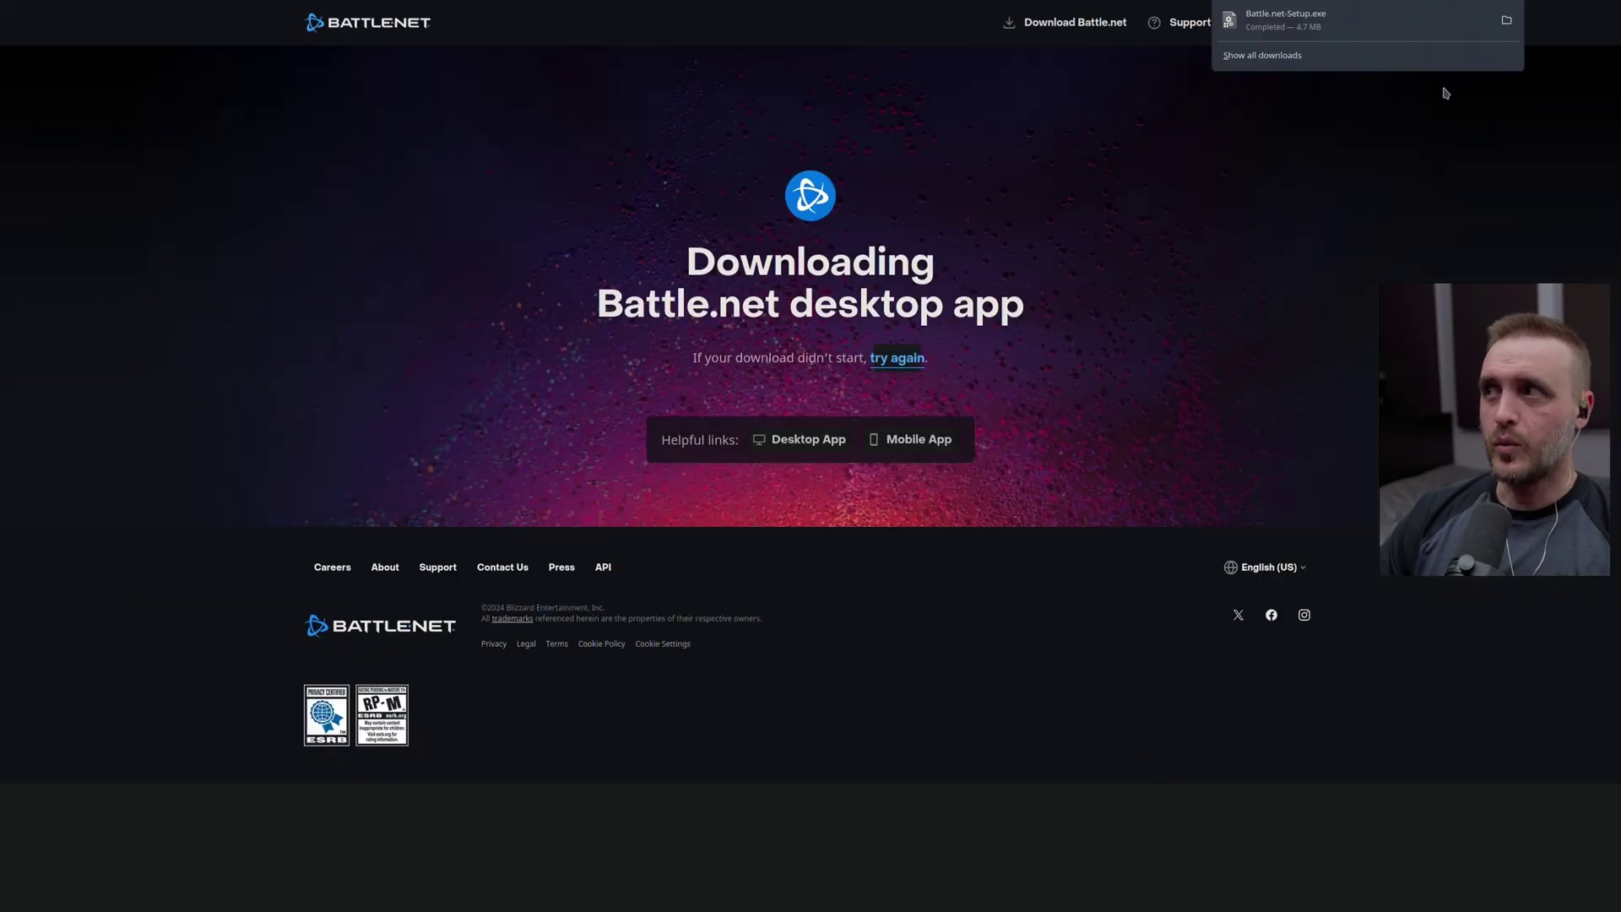
pyautogui.click(1506, 19)
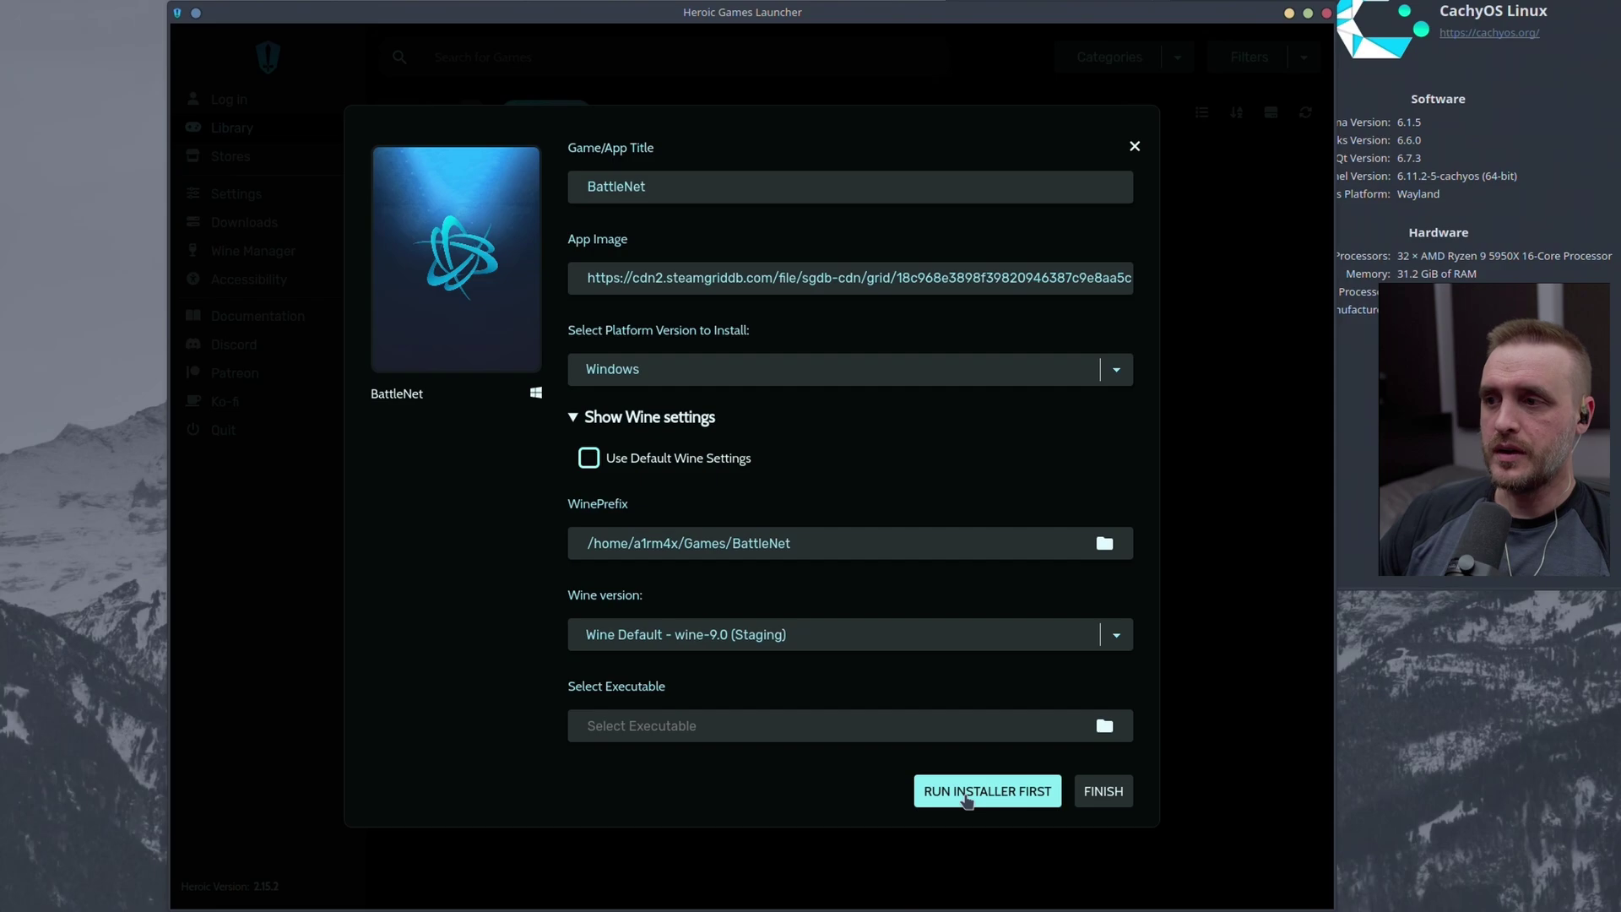
# Back in Heroic, run Battle.net-Setup.exe from the Downloads folder as the installer for the BattleNet entry
pyautogui.click(967, 798)
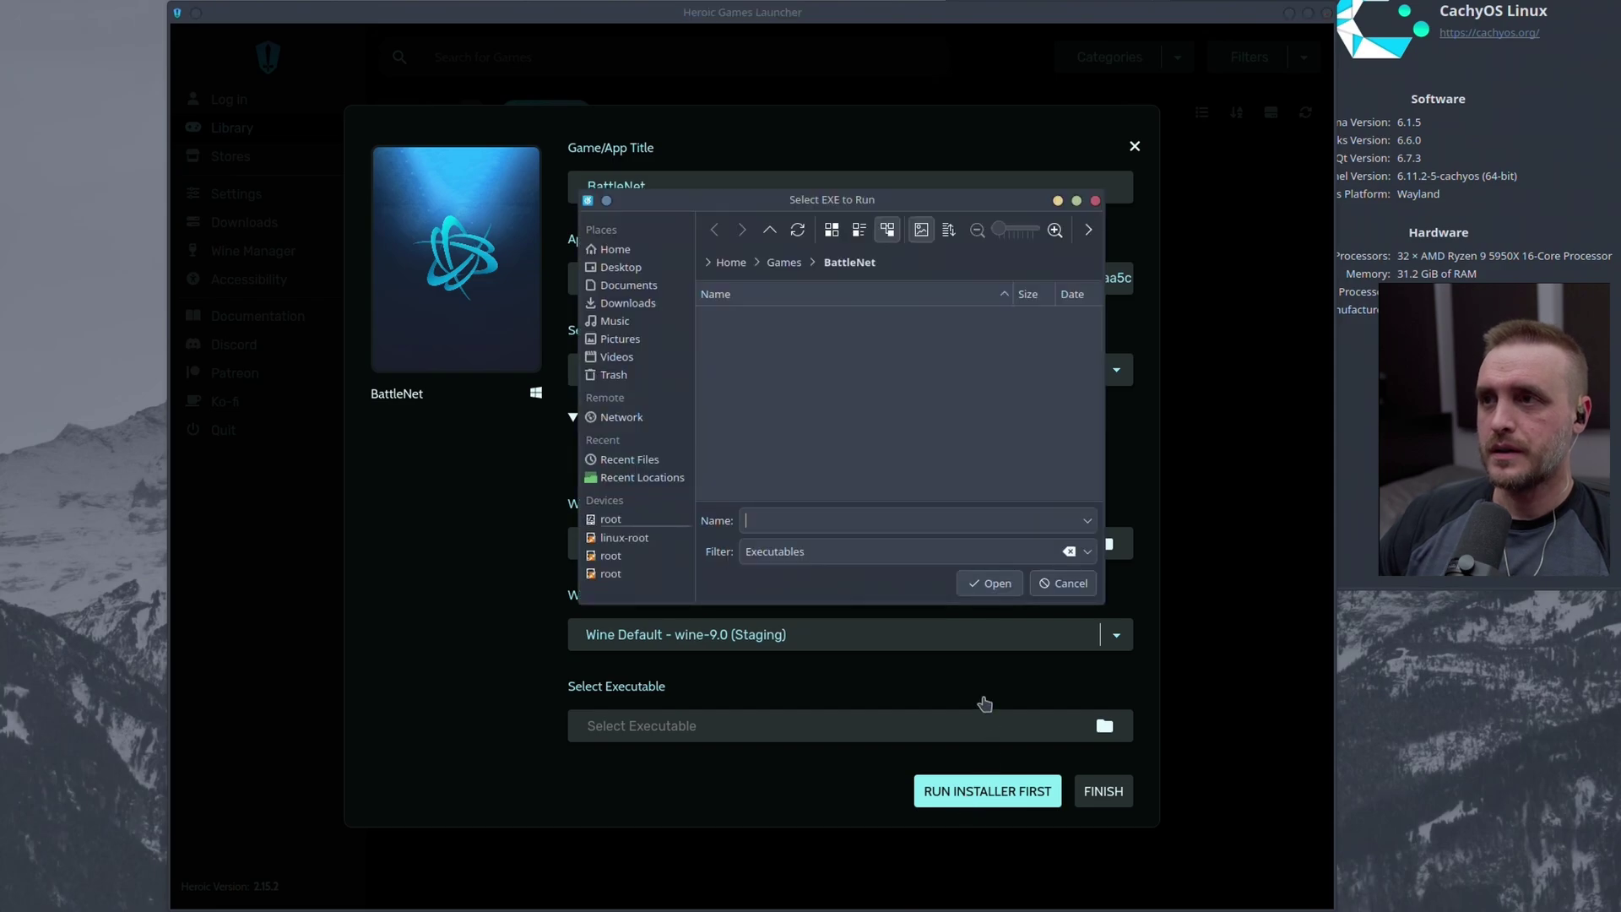
pyautogui.click(644, 305)
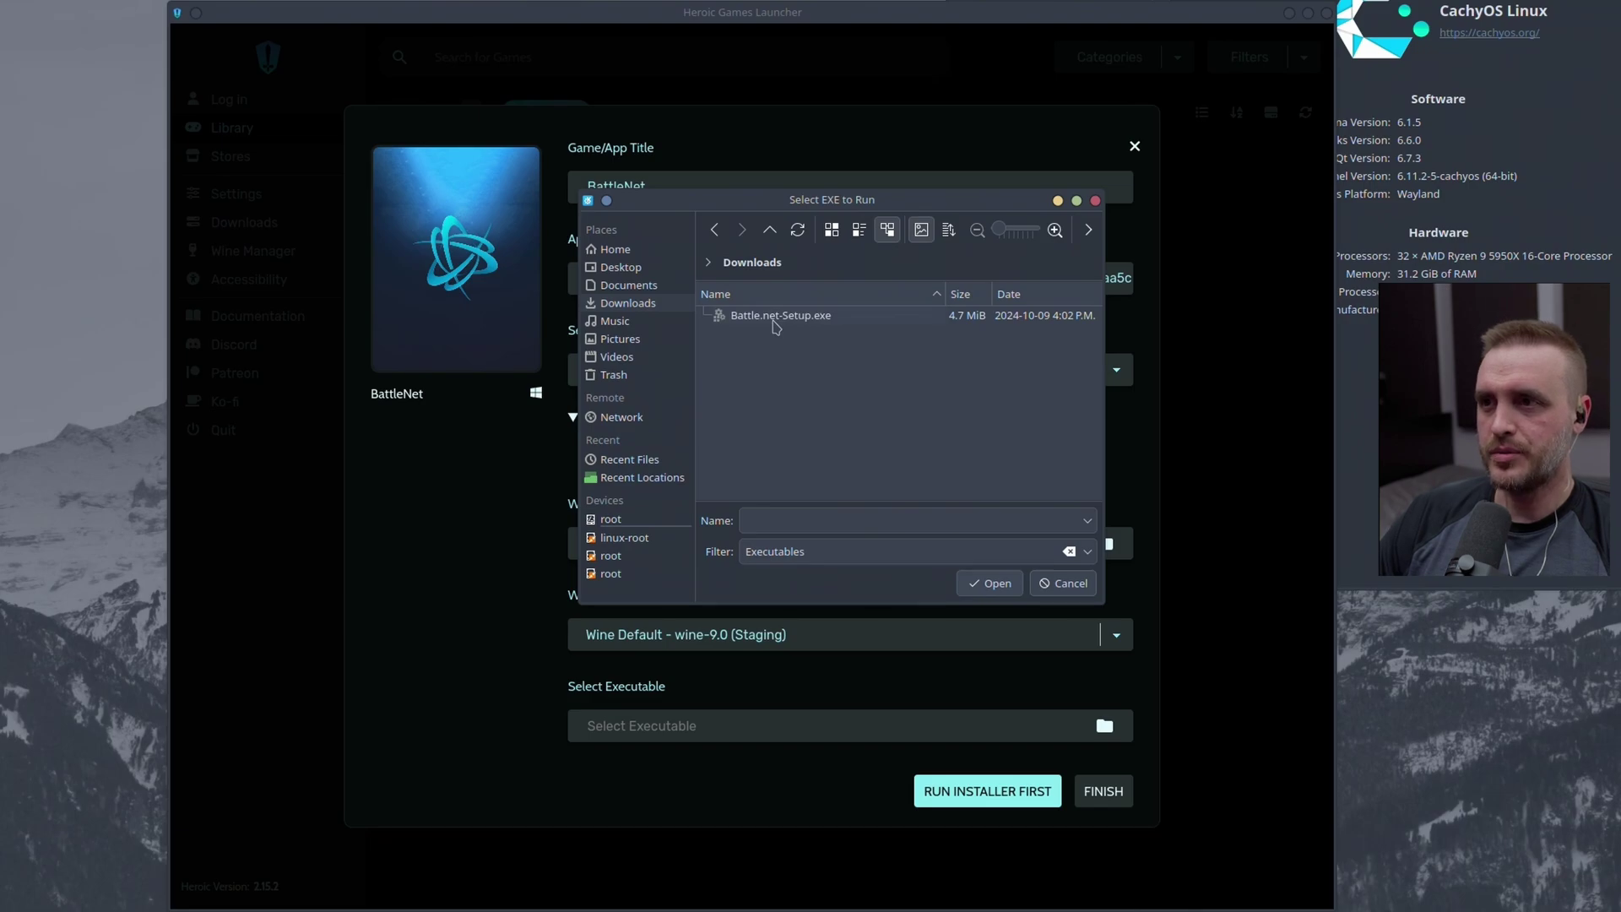
pyautogui.click(775, 324)
pyautogui.doubleClick(775, 324)
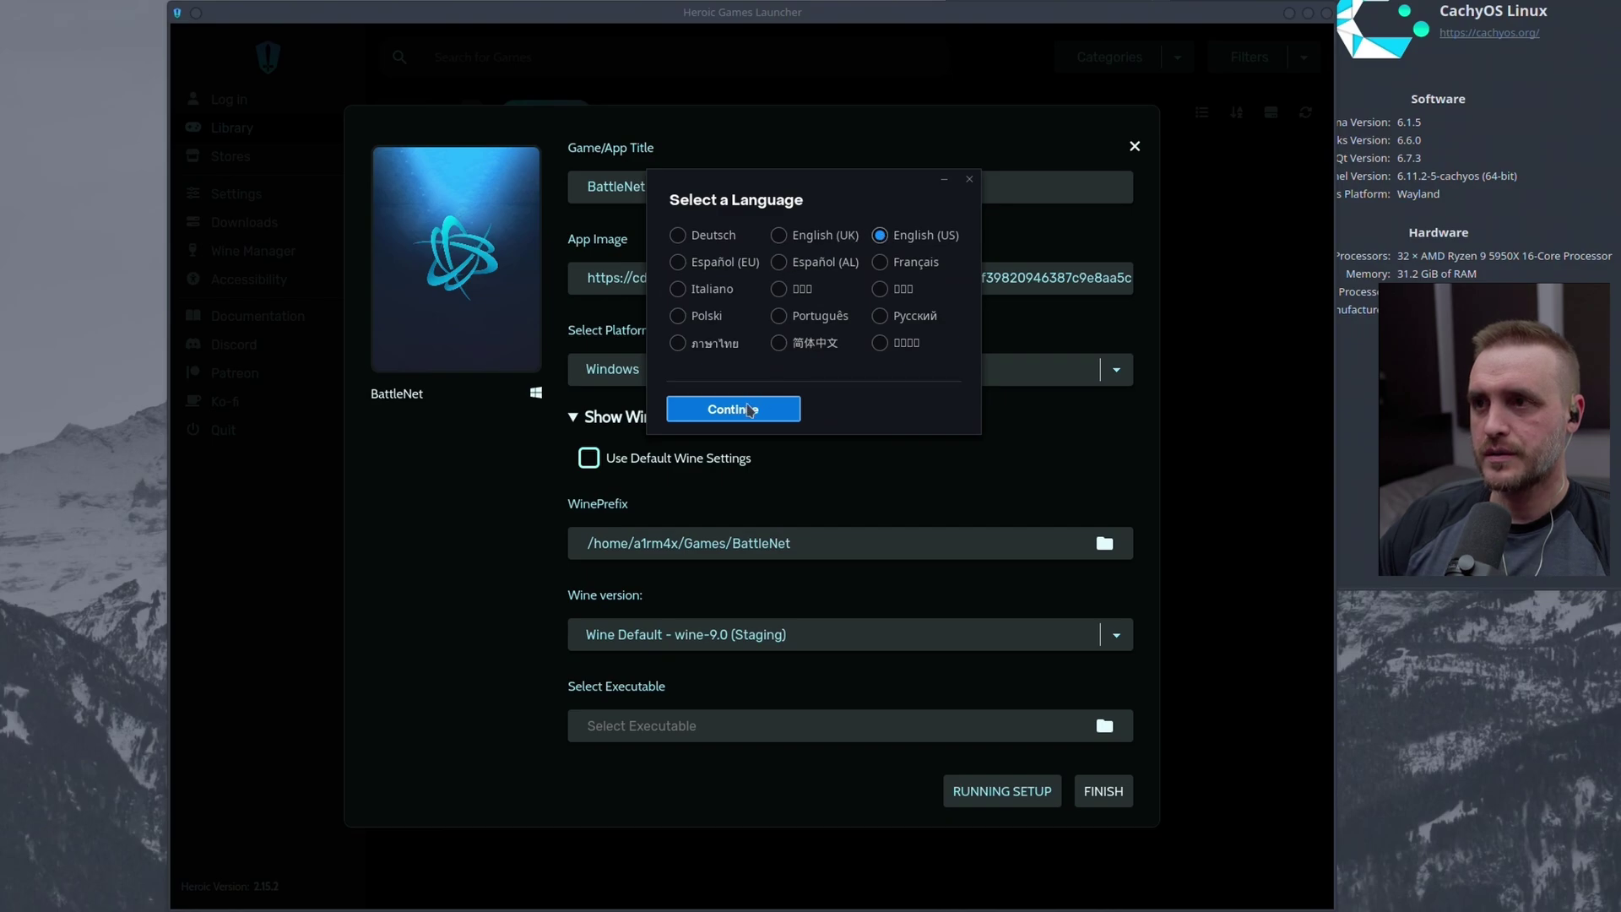
# Install Battle.net in English (US) with launching at computer startup turned off, and close its login window
pyautogui.click(760, 409)
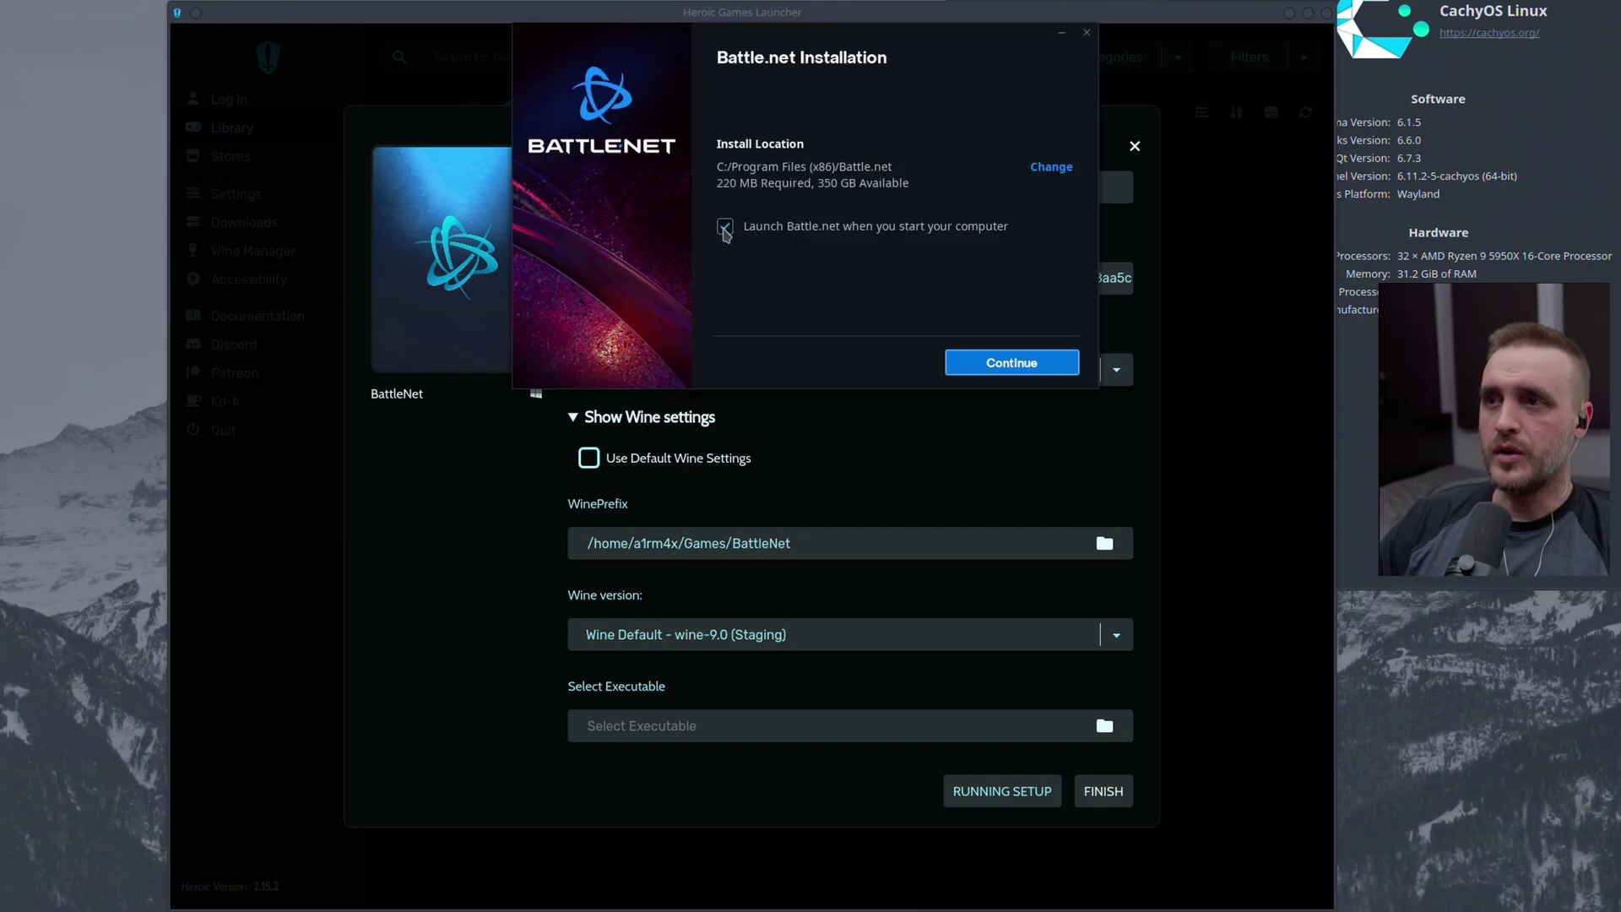
pyautogui.click(725, 228)
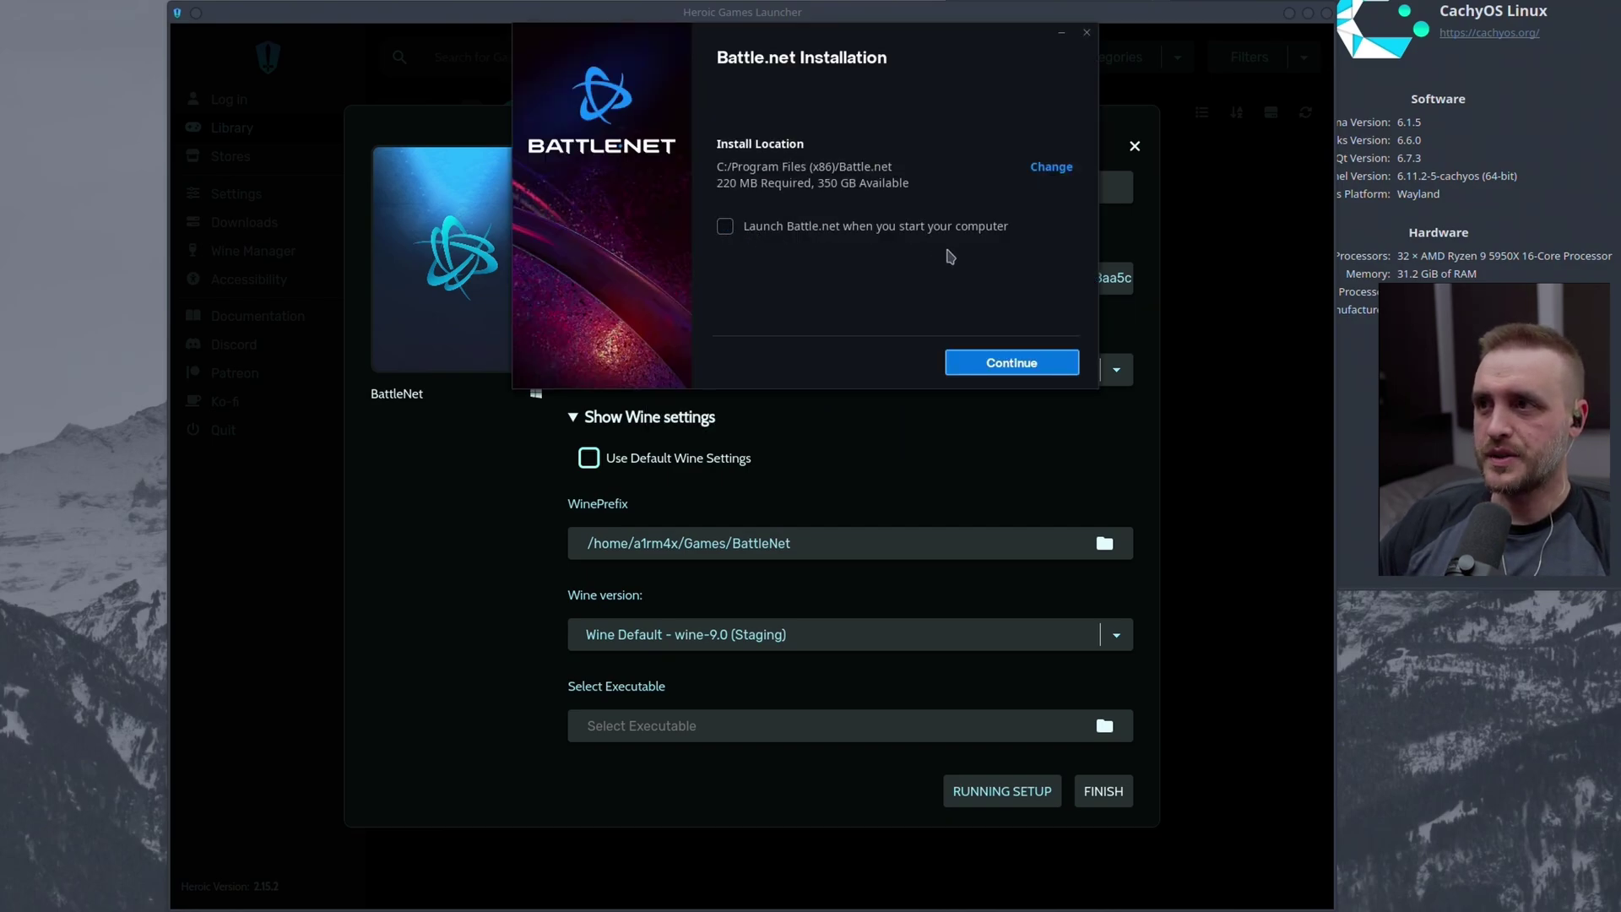
pyautogui.click(992, 365)
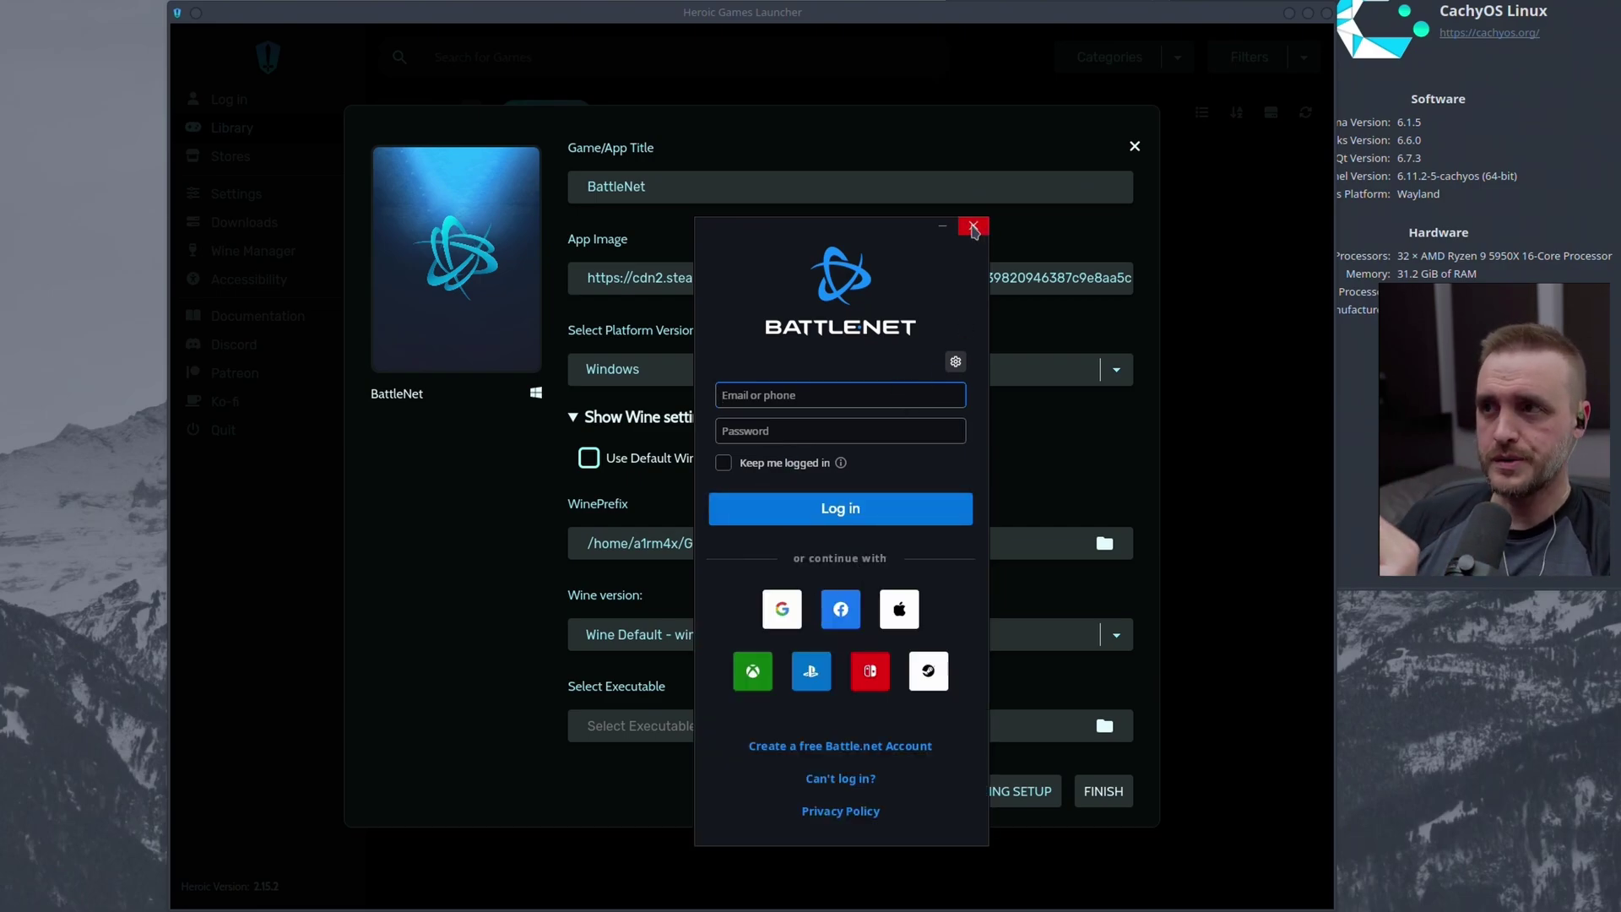
pyautogui.click(974, 227)
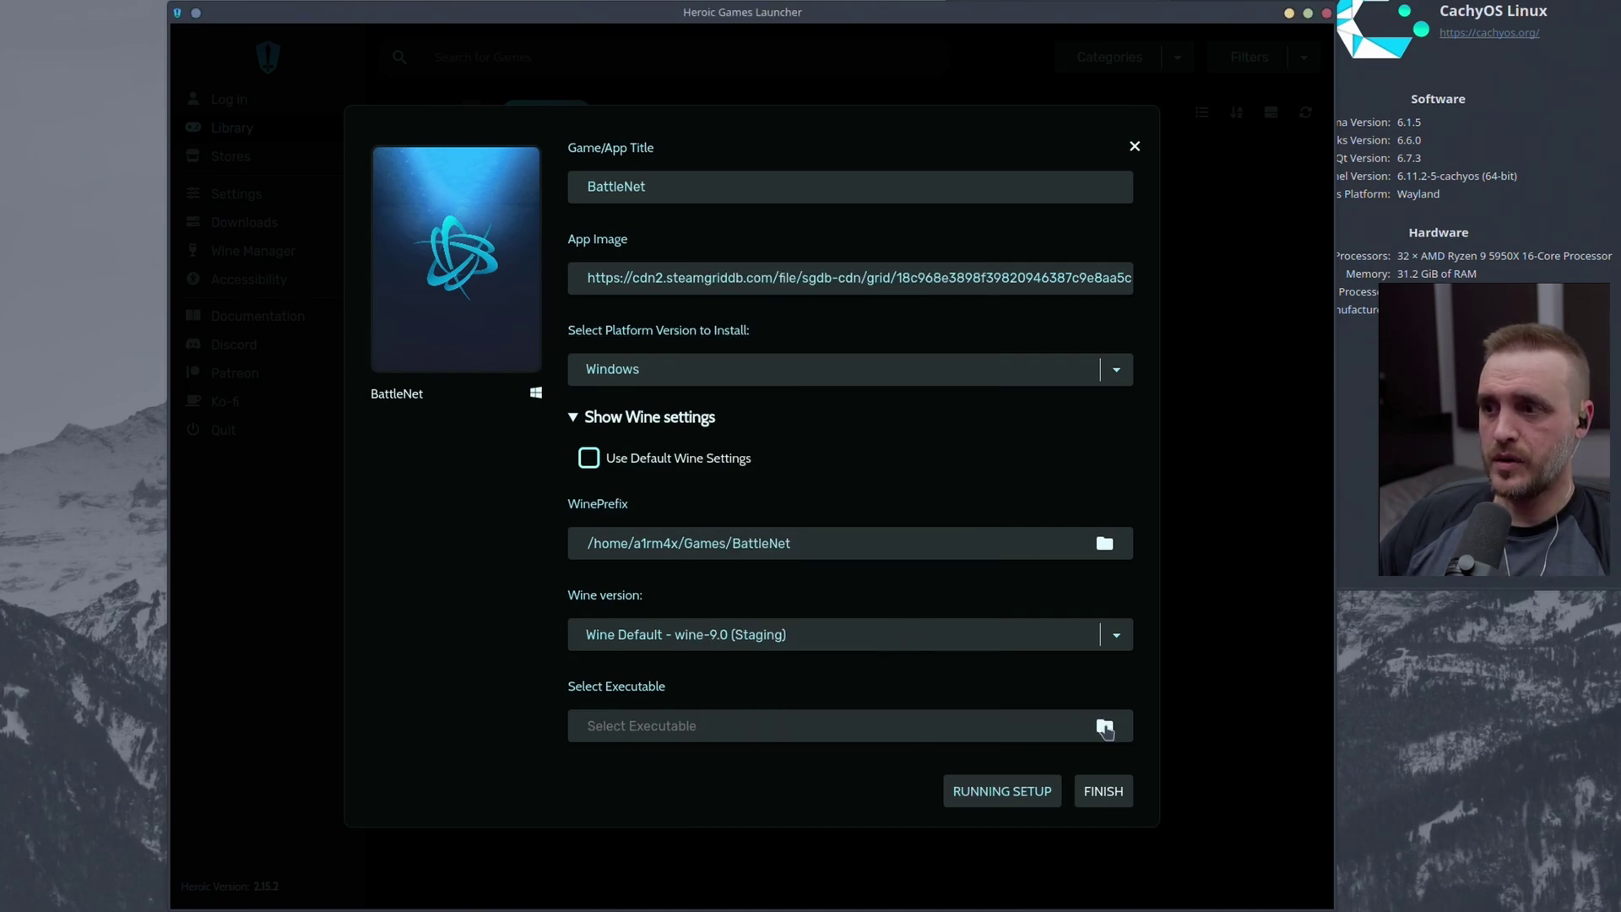
# Set Battle.net Launcher.exe from the prefix's drive_c/Program Files (x86)/Battle.net folder as the BattleNet entry's executable
pyautogui.click(1105, 727)
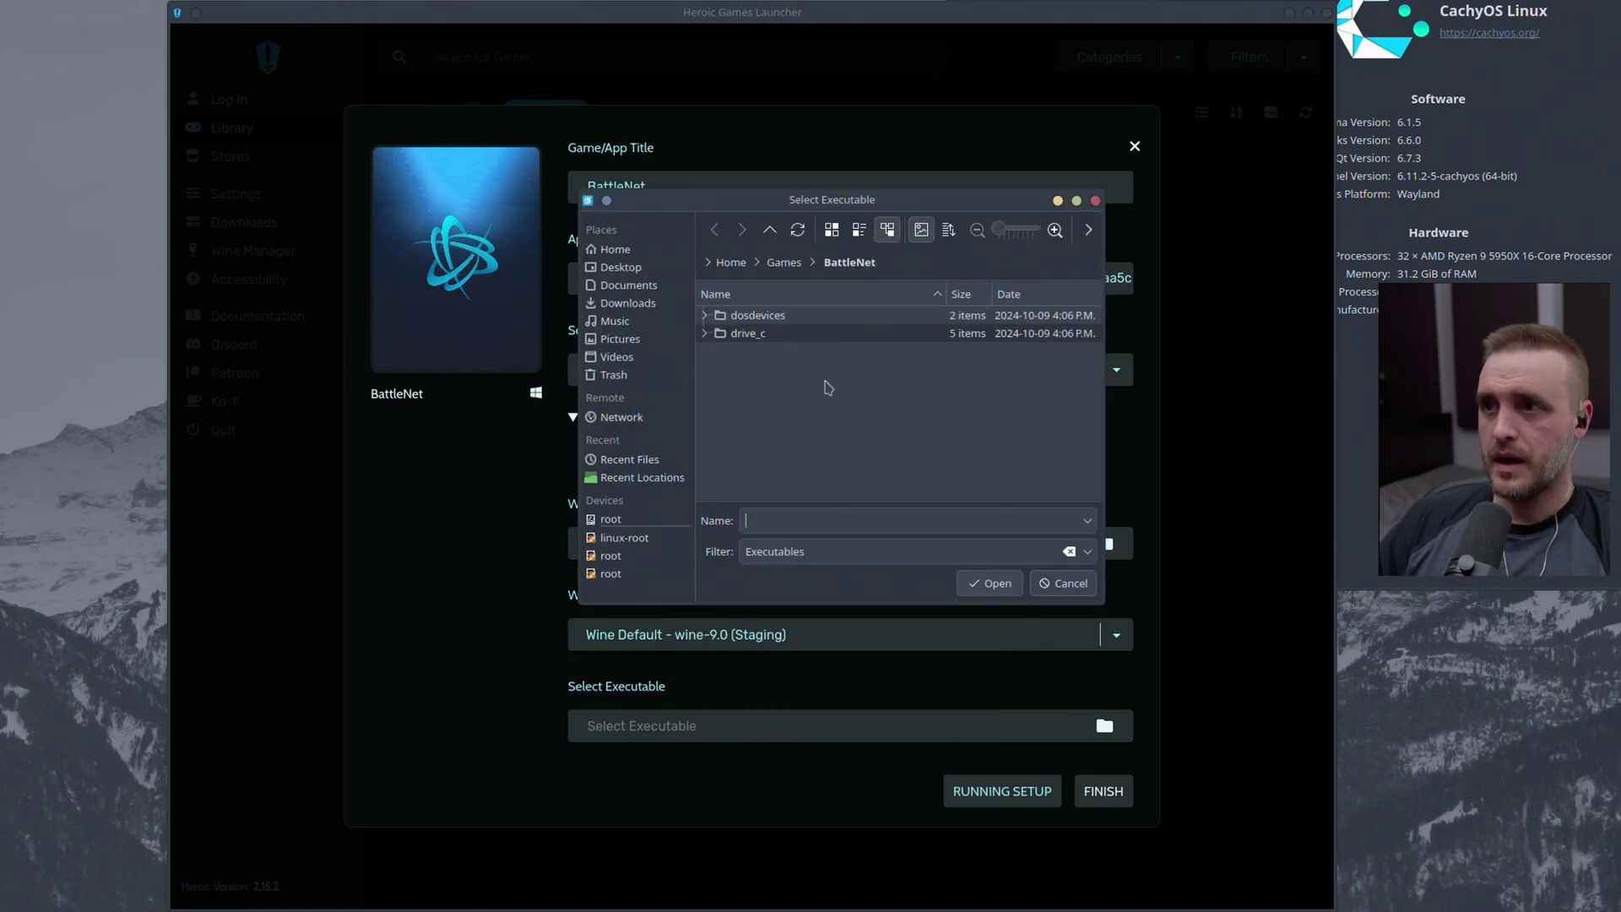
pyautogui.moveTo(649, 200); pyautogui.dragTo(519, 137)
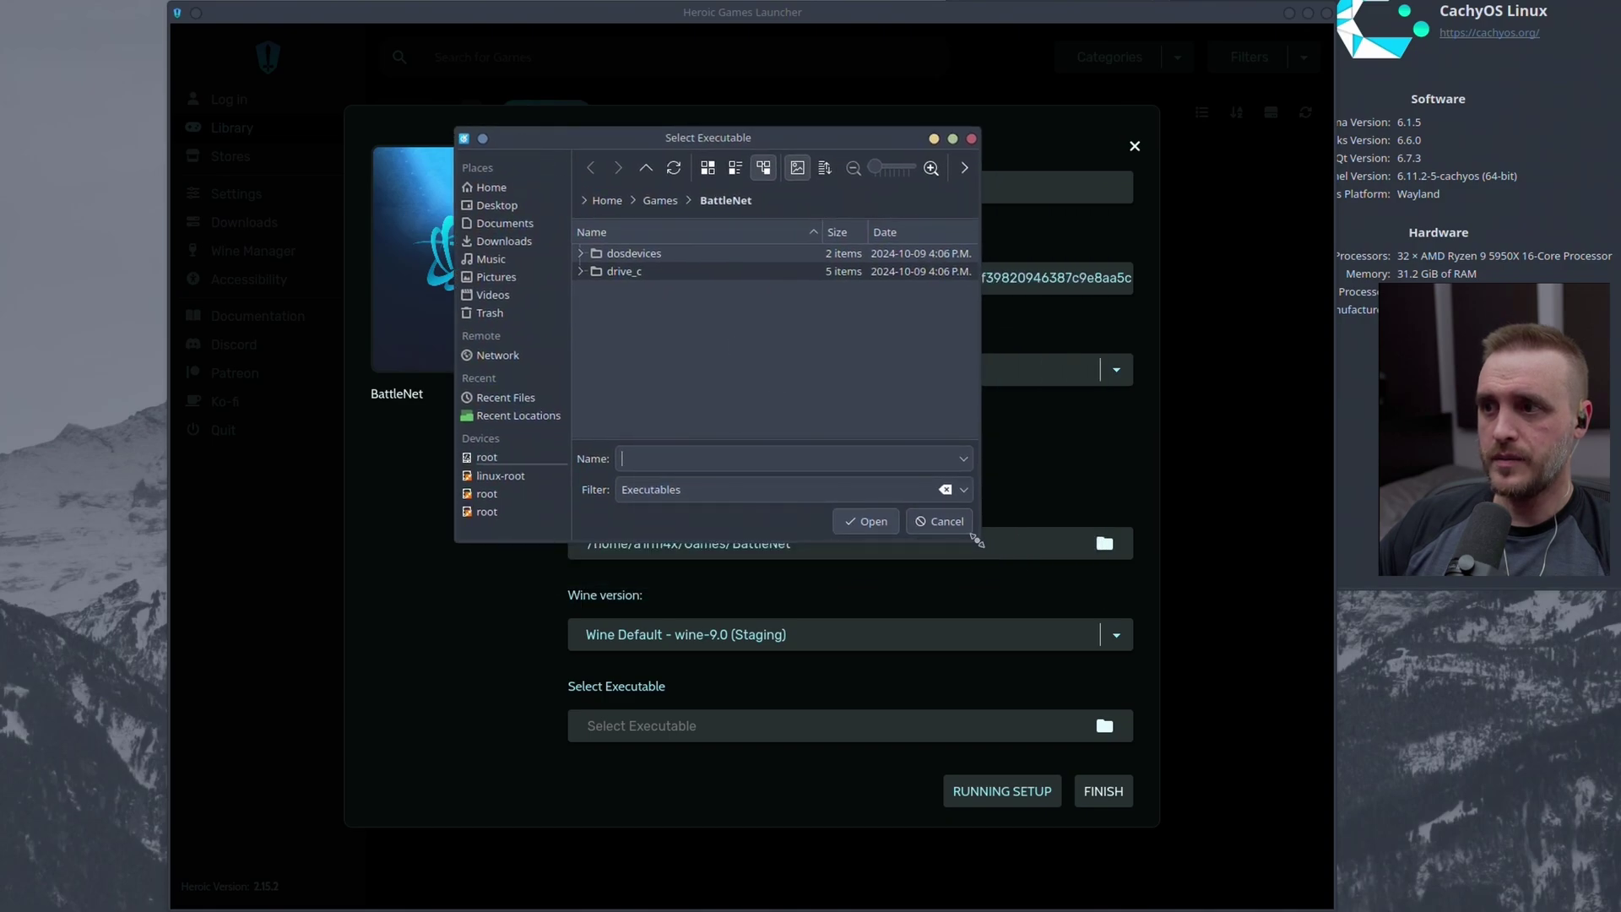
pyautogui.moveTo(976, 544); pyautogui.dragTo(1235, 820)
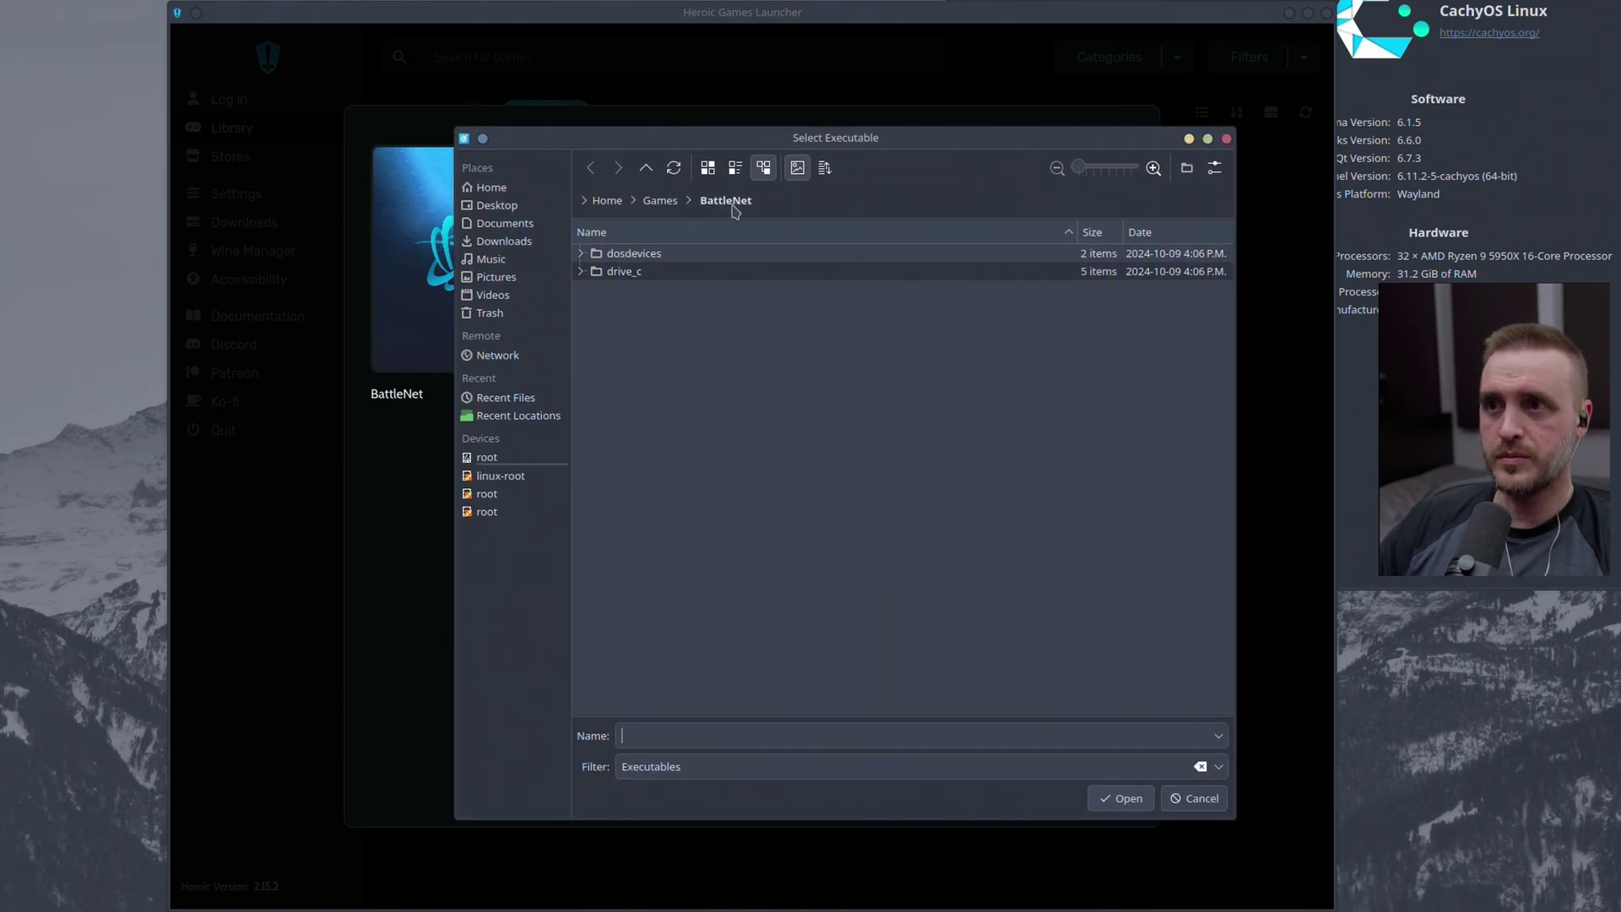
pyautogui.doubleClick(635, 272)
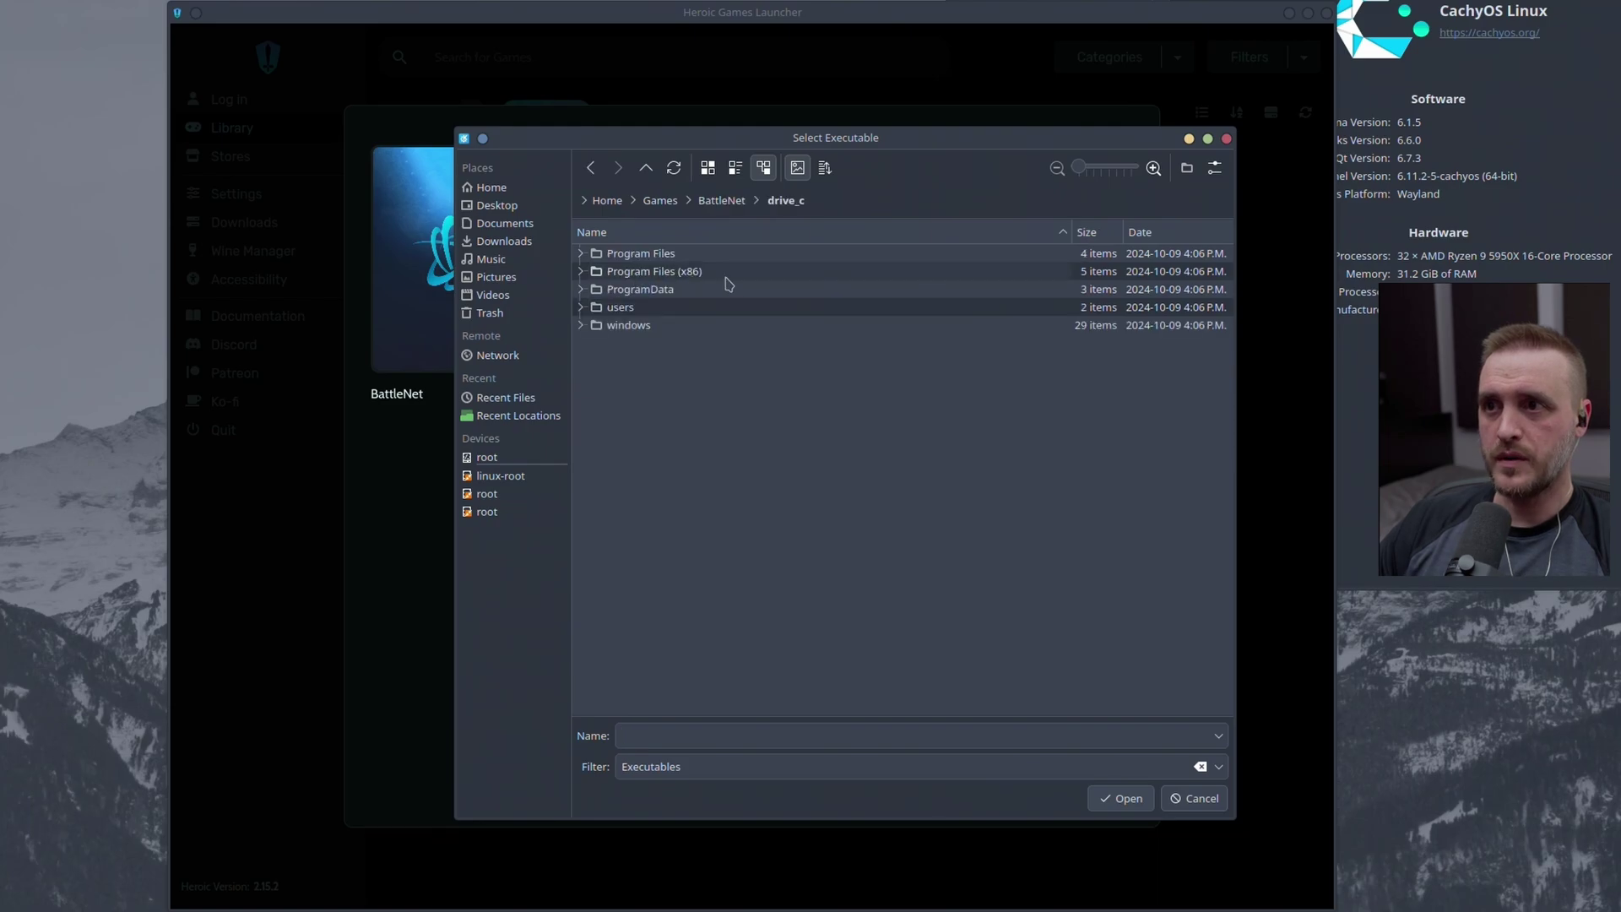
pyautogui.doubleClick(649, 272)
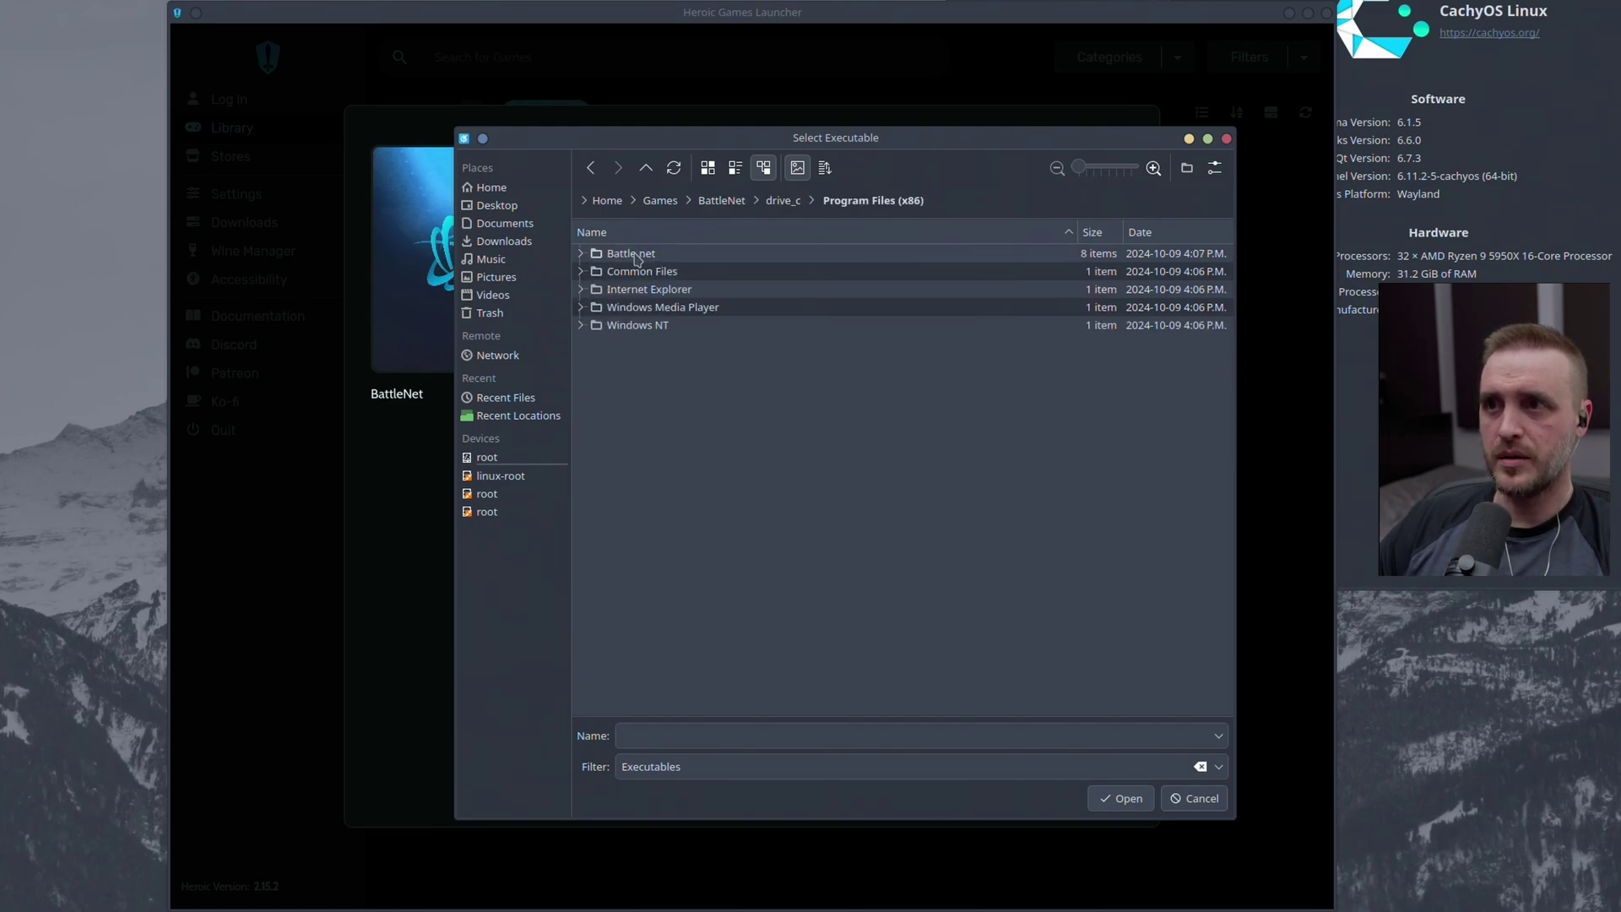
pyautogui.click(647, 256)
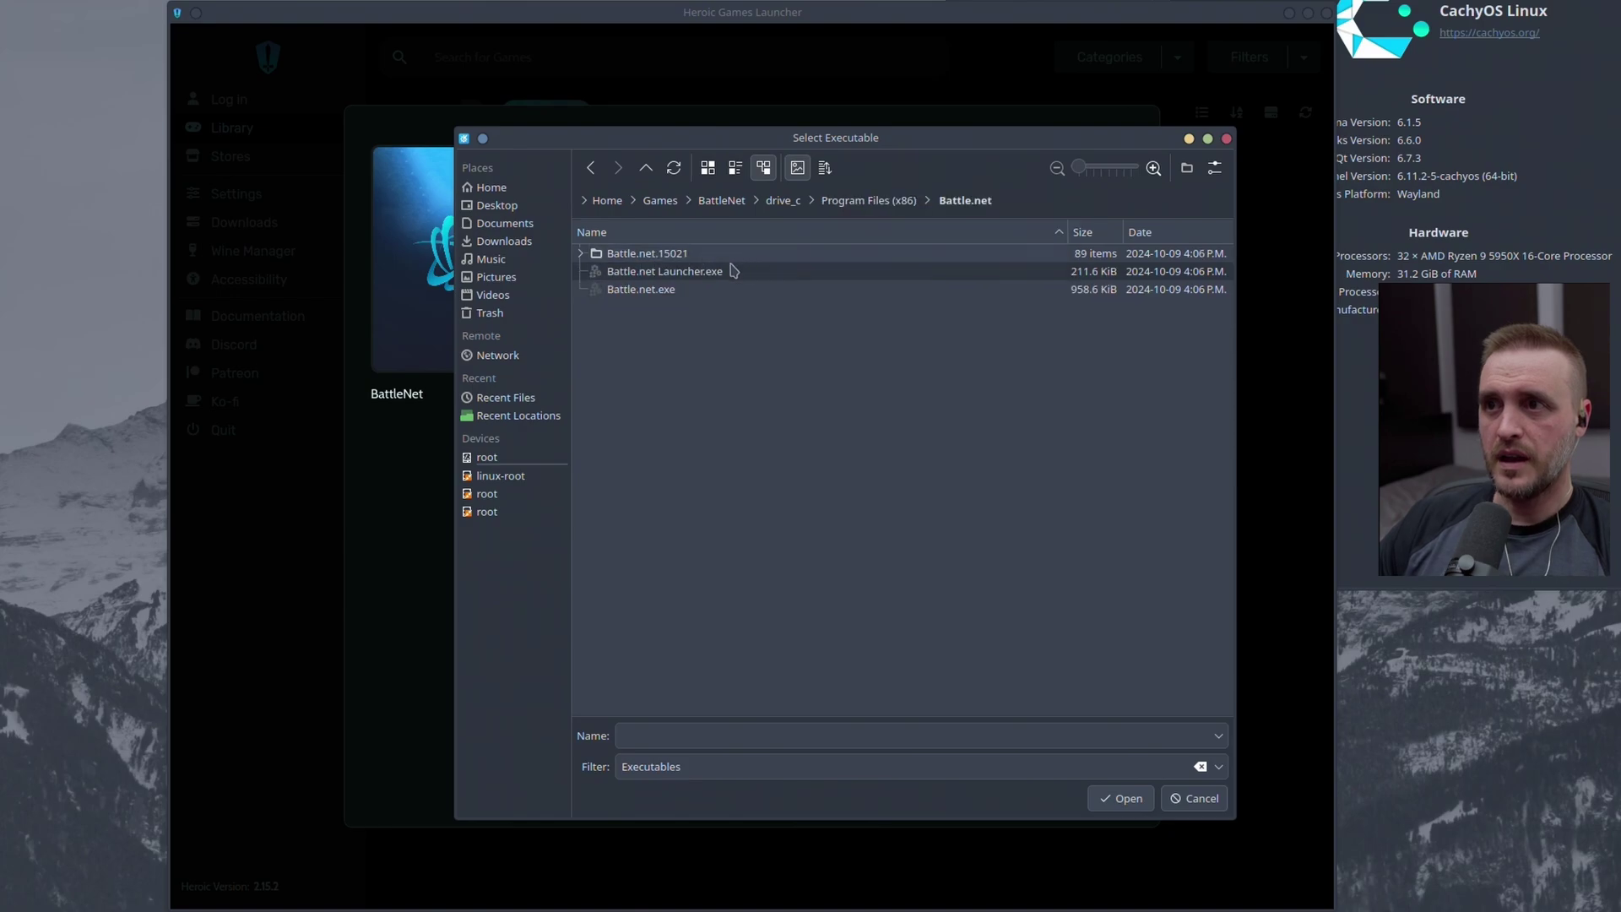
pyautogui.click(683, 275)
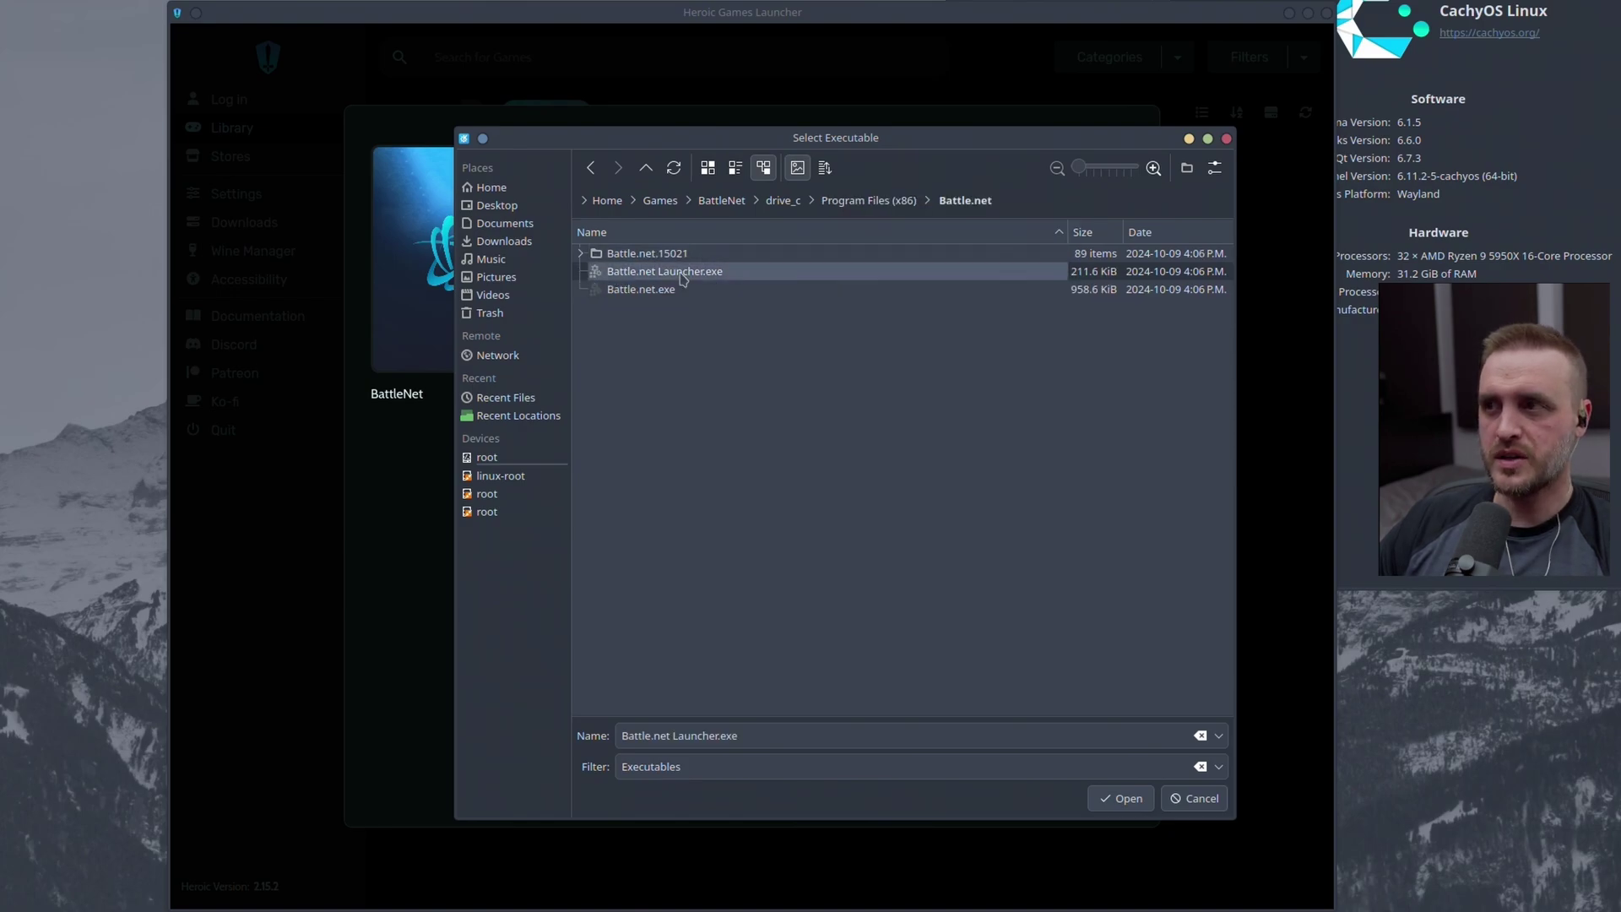
pyautogui.click(1140, 804)
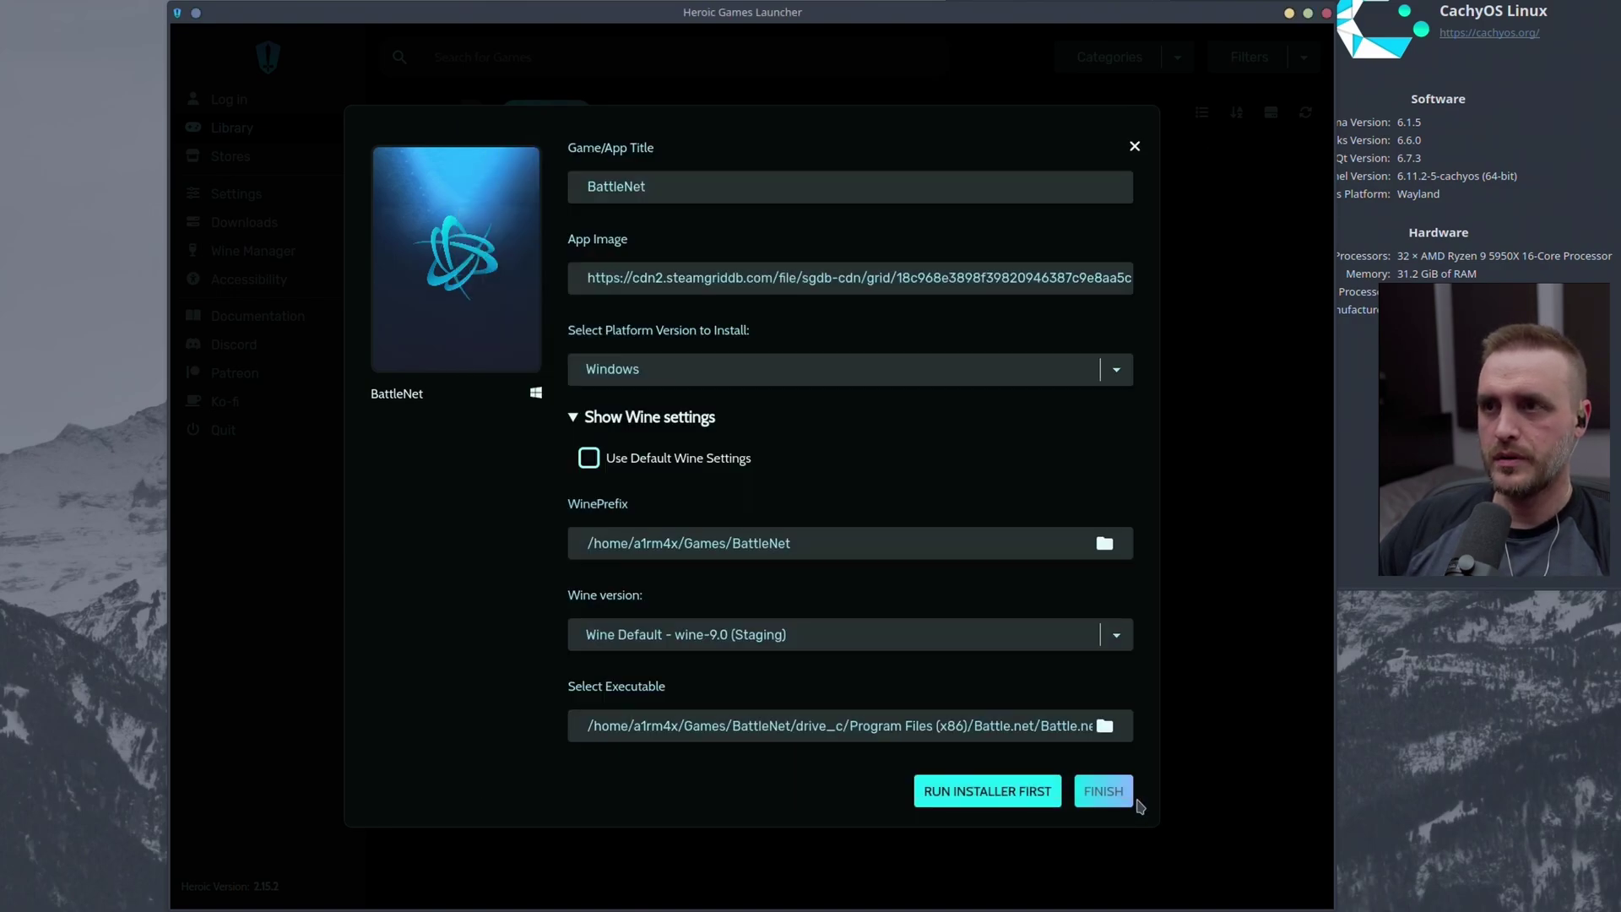
# Set the Wine version to Proton - Experimental and finish adding the BattleNet entry to the library
pyautogui.click(1118, 640)
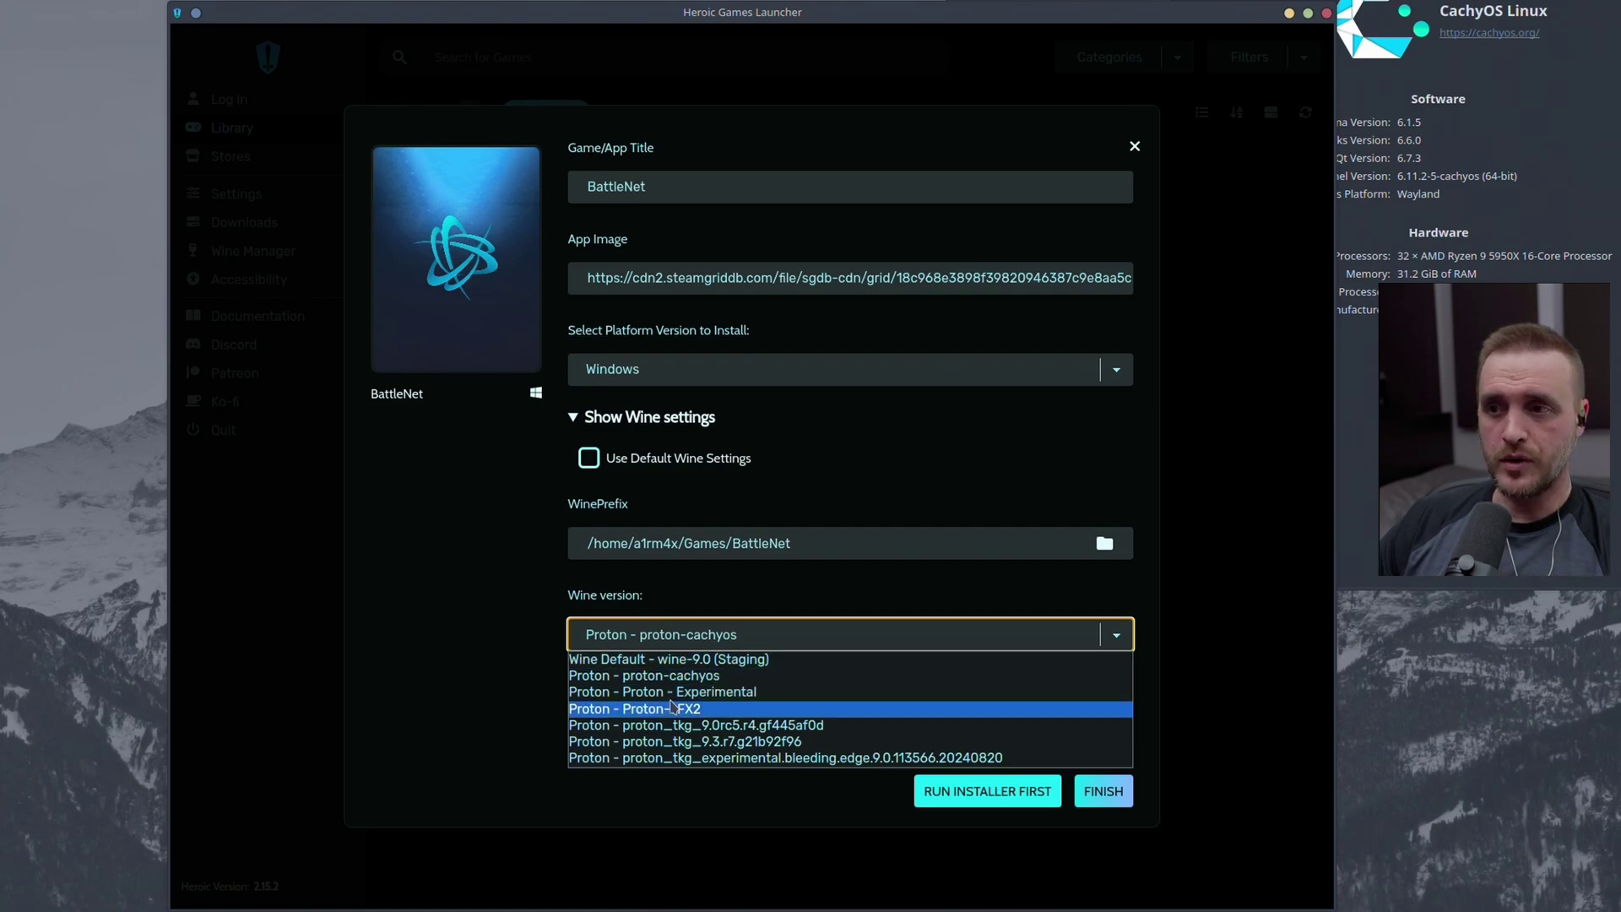
pyautogui.click(656, 694)
pyautogui.click(1111, 790)
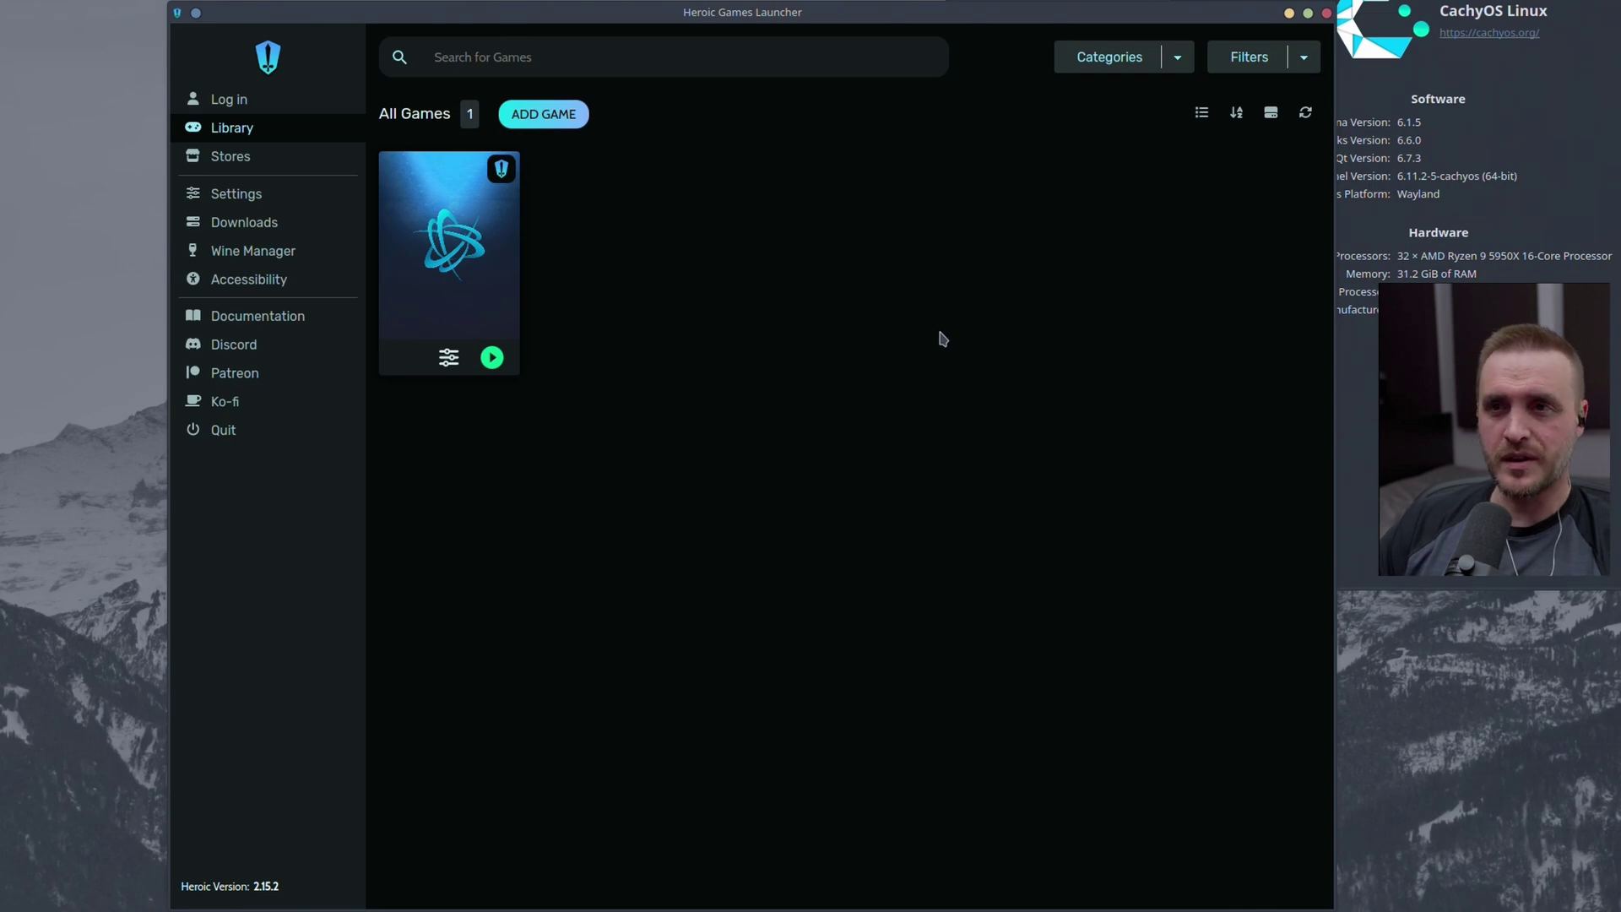
# In the BattleNet entry's settings, keep Proton - Experimental as the Wine version, show the Wine path and enable Mangohud
pyautogui.click(449, 363)
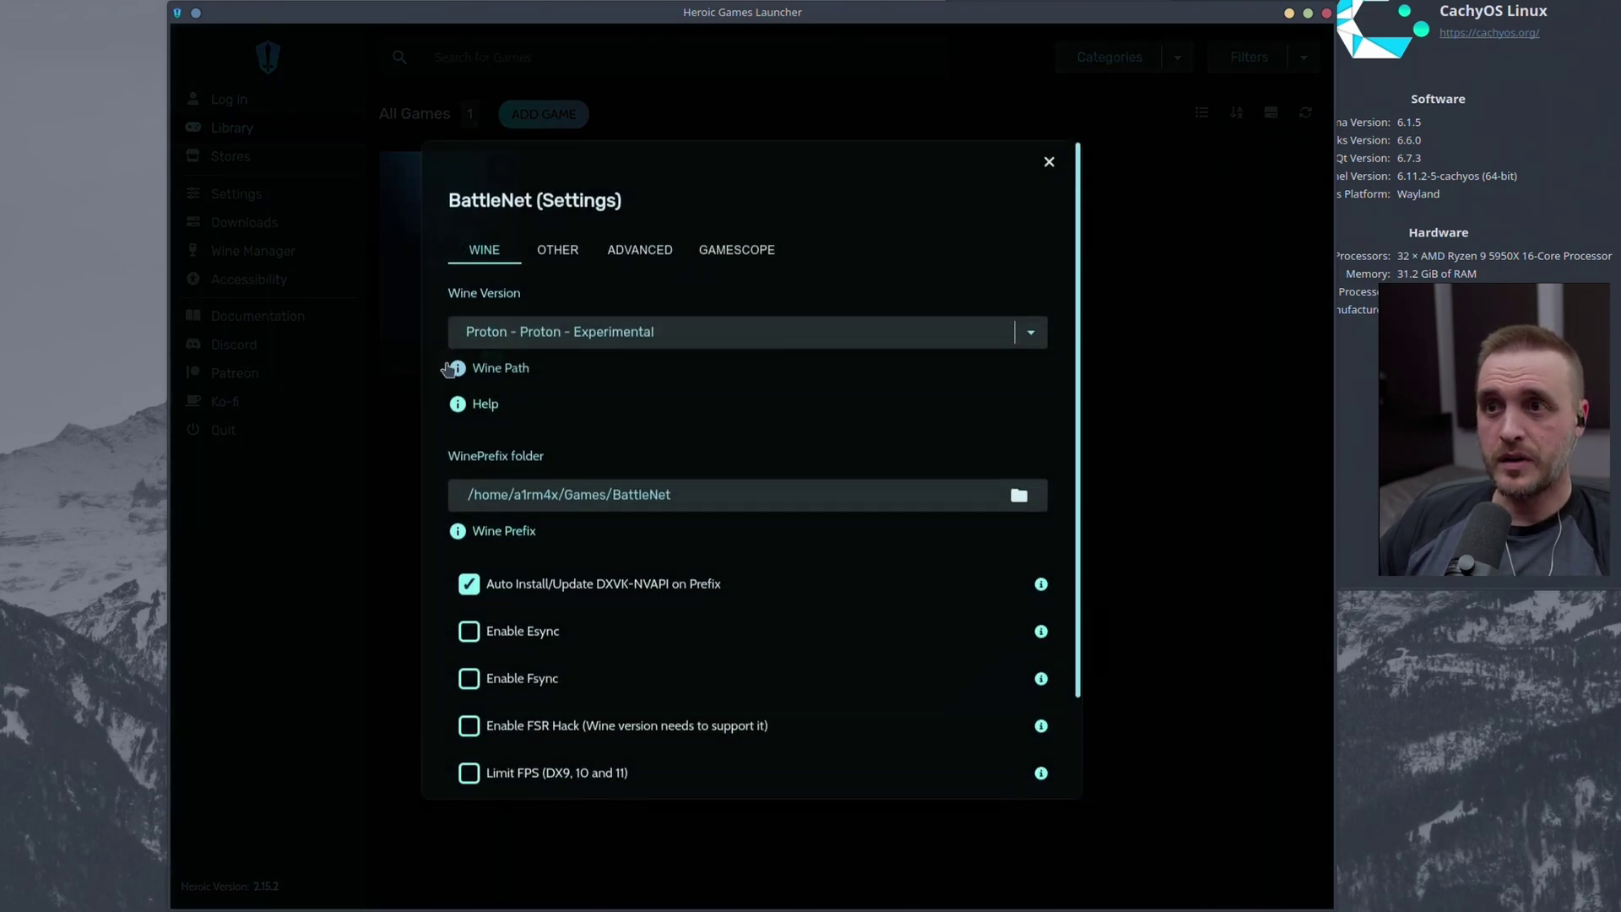
pyautogui.click(462, 323)
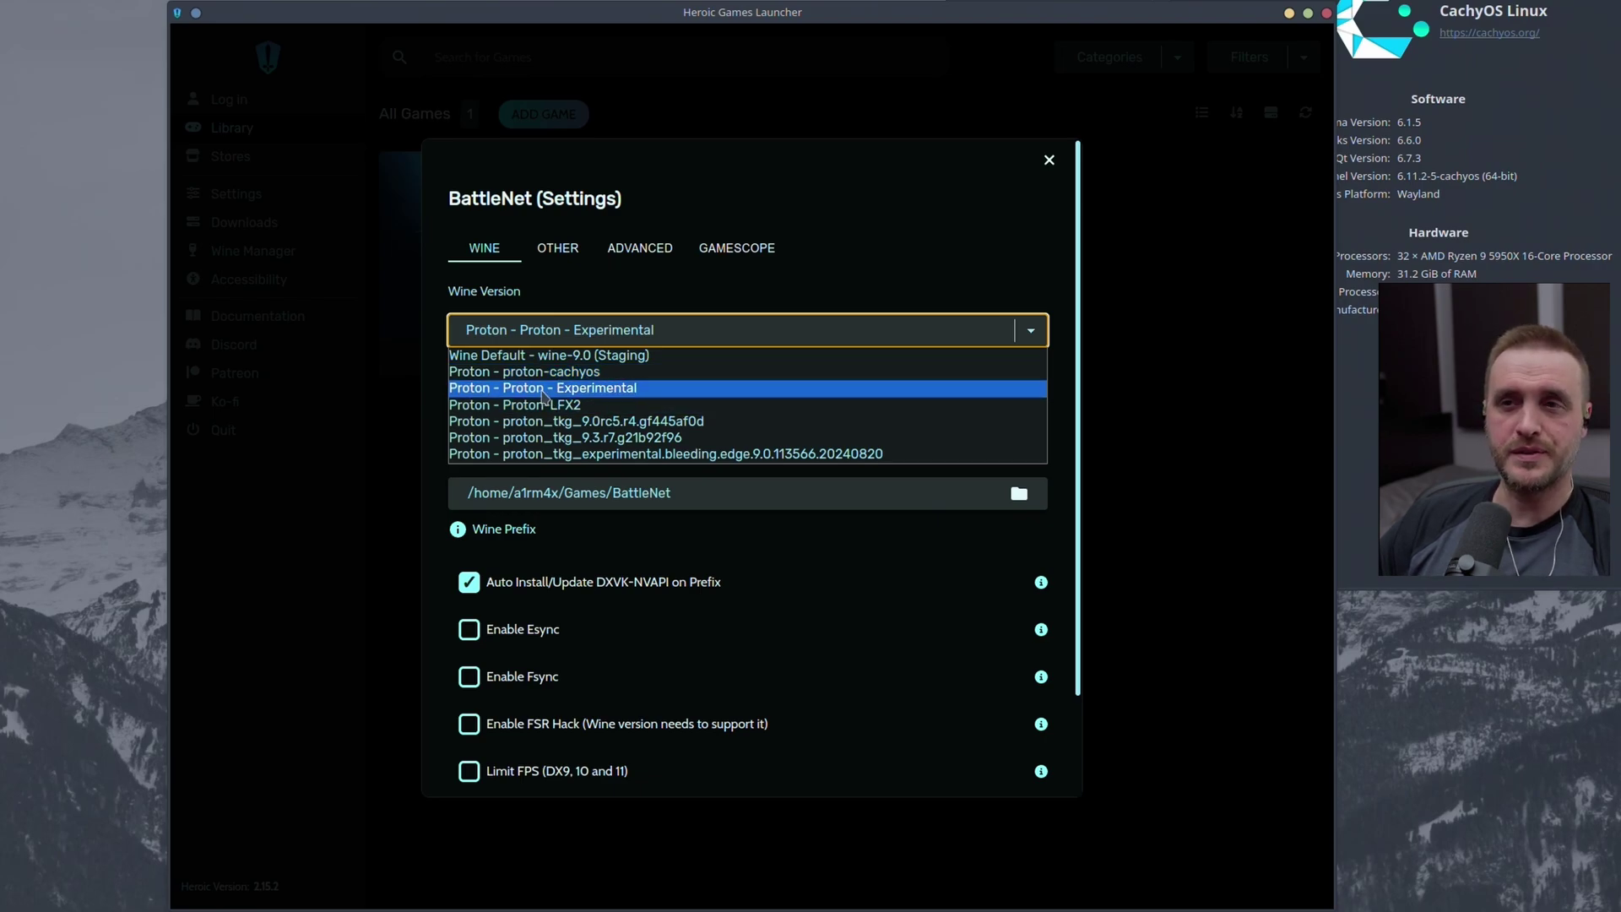
pyautogui.click(542, 390)
pyautogui.moveTo(500, 373)
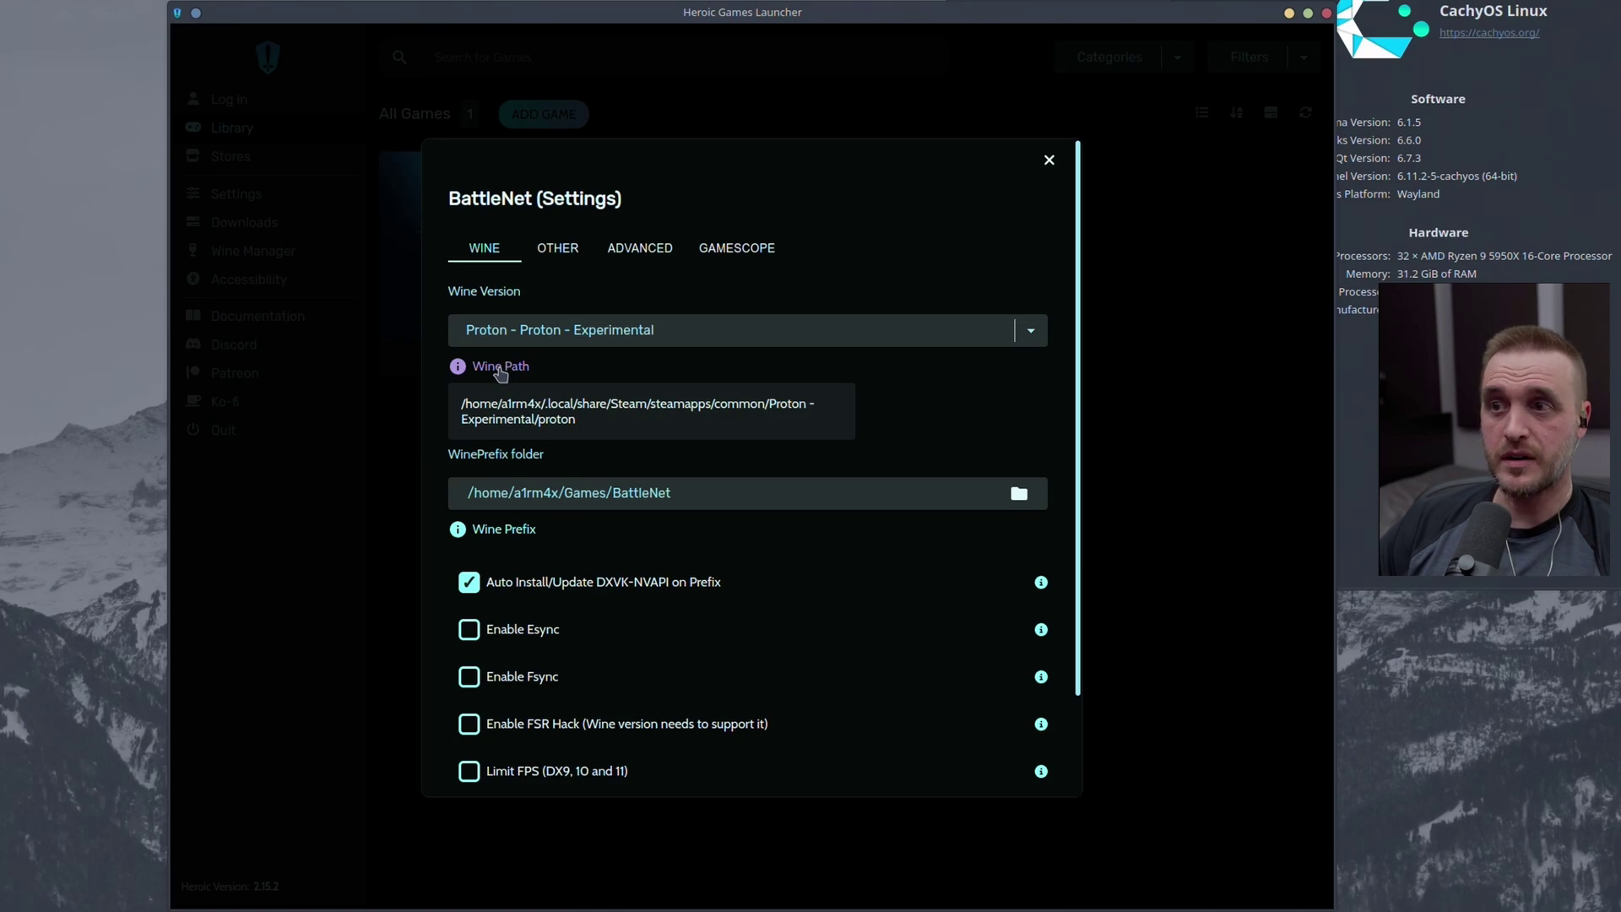
pyautogui.scroll(-3, 853, 355)
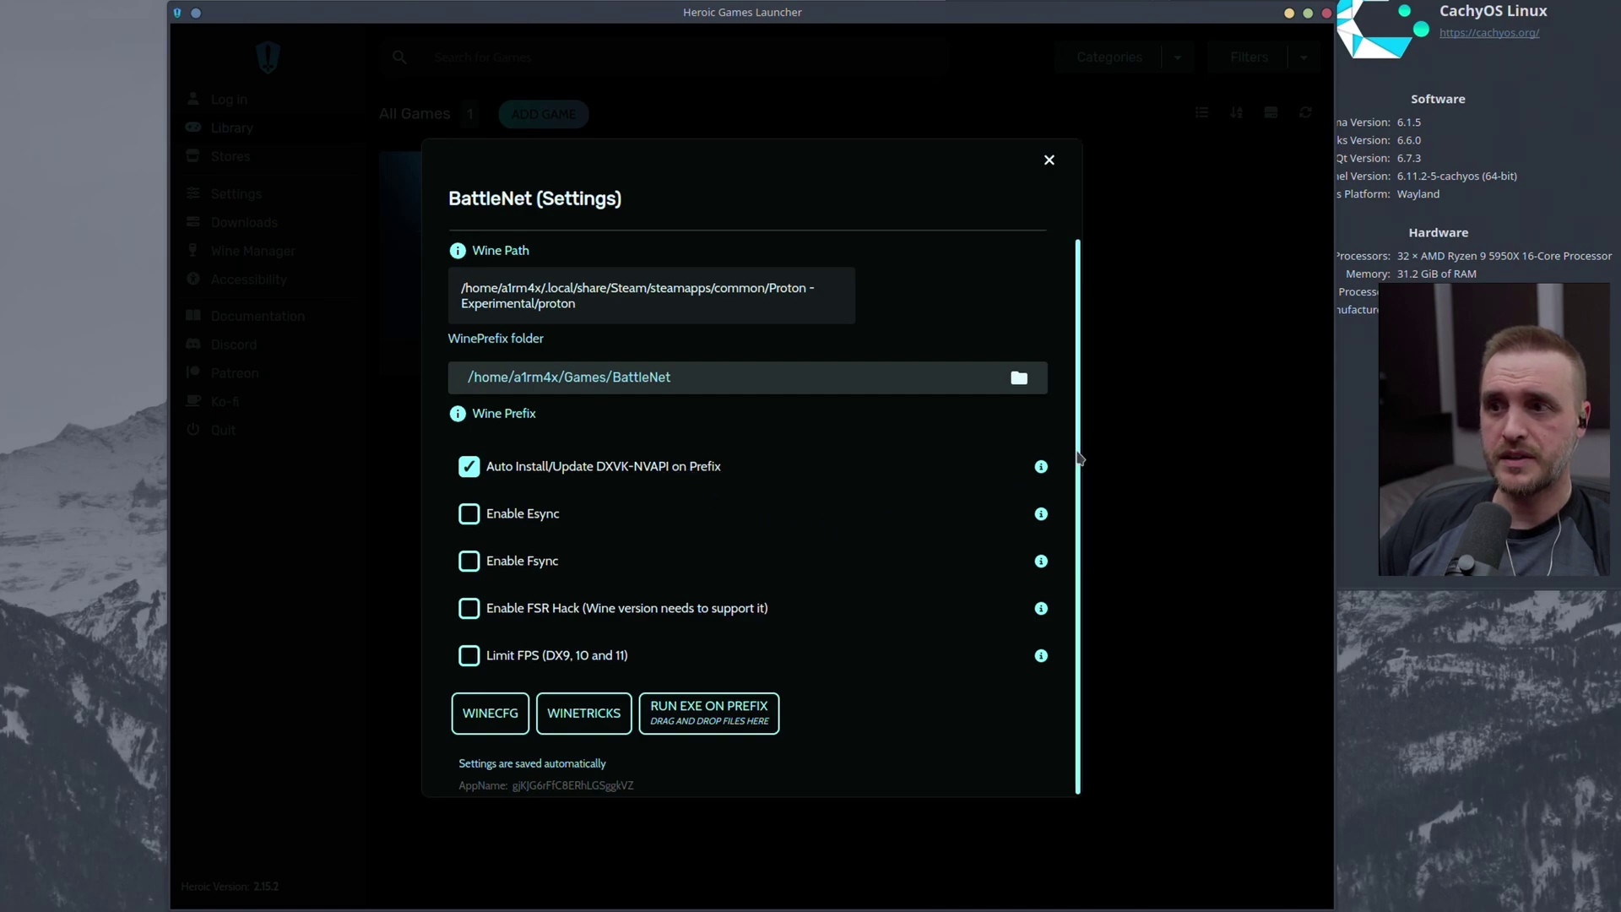
pyautogui.scroll(2, 751, 314)
pyautogui.click(553, 248)
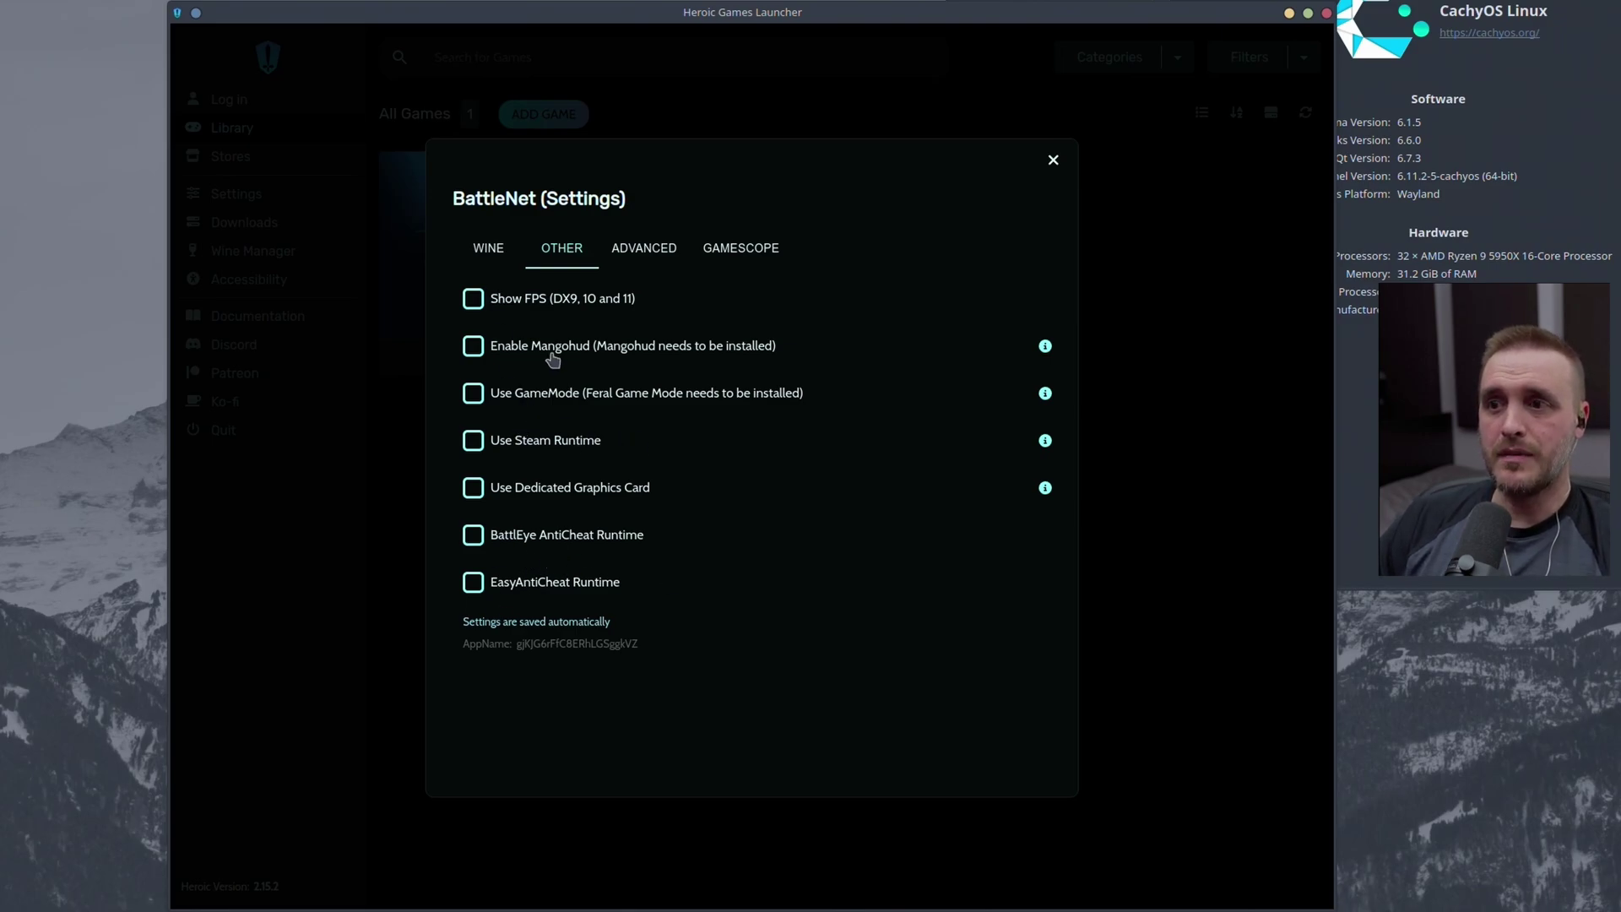
pyautogui.click(515, 349)
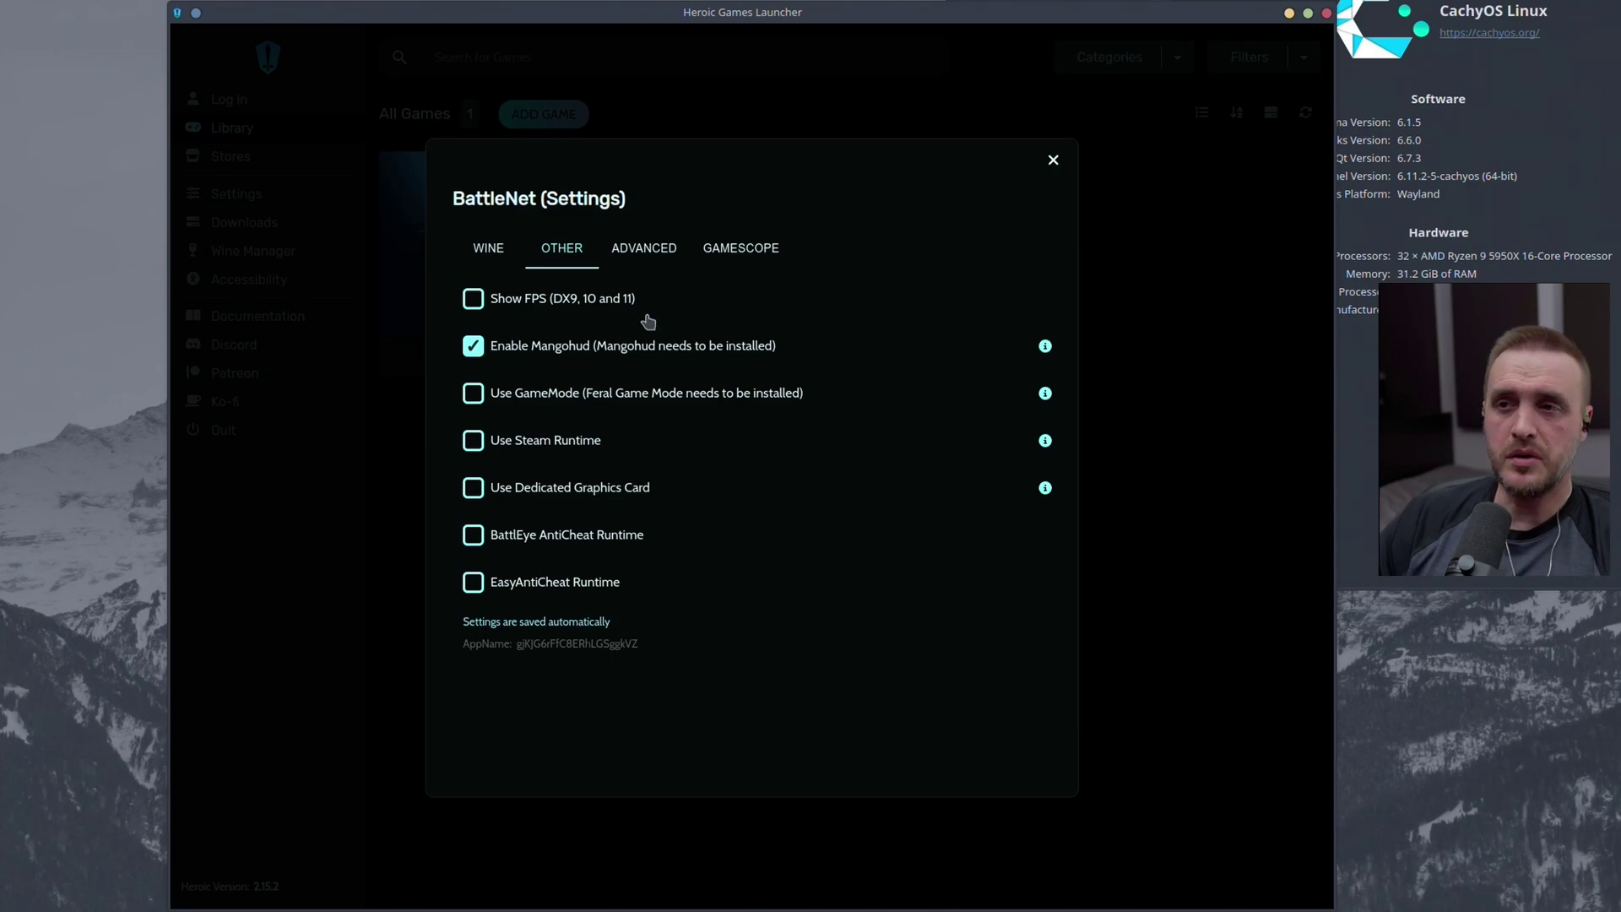
# Examine the BattleNet entry's advanced settings, including its environment variables, and the Gamescope upscaling and FPS limiter options
pyautogui.click(651, 251)
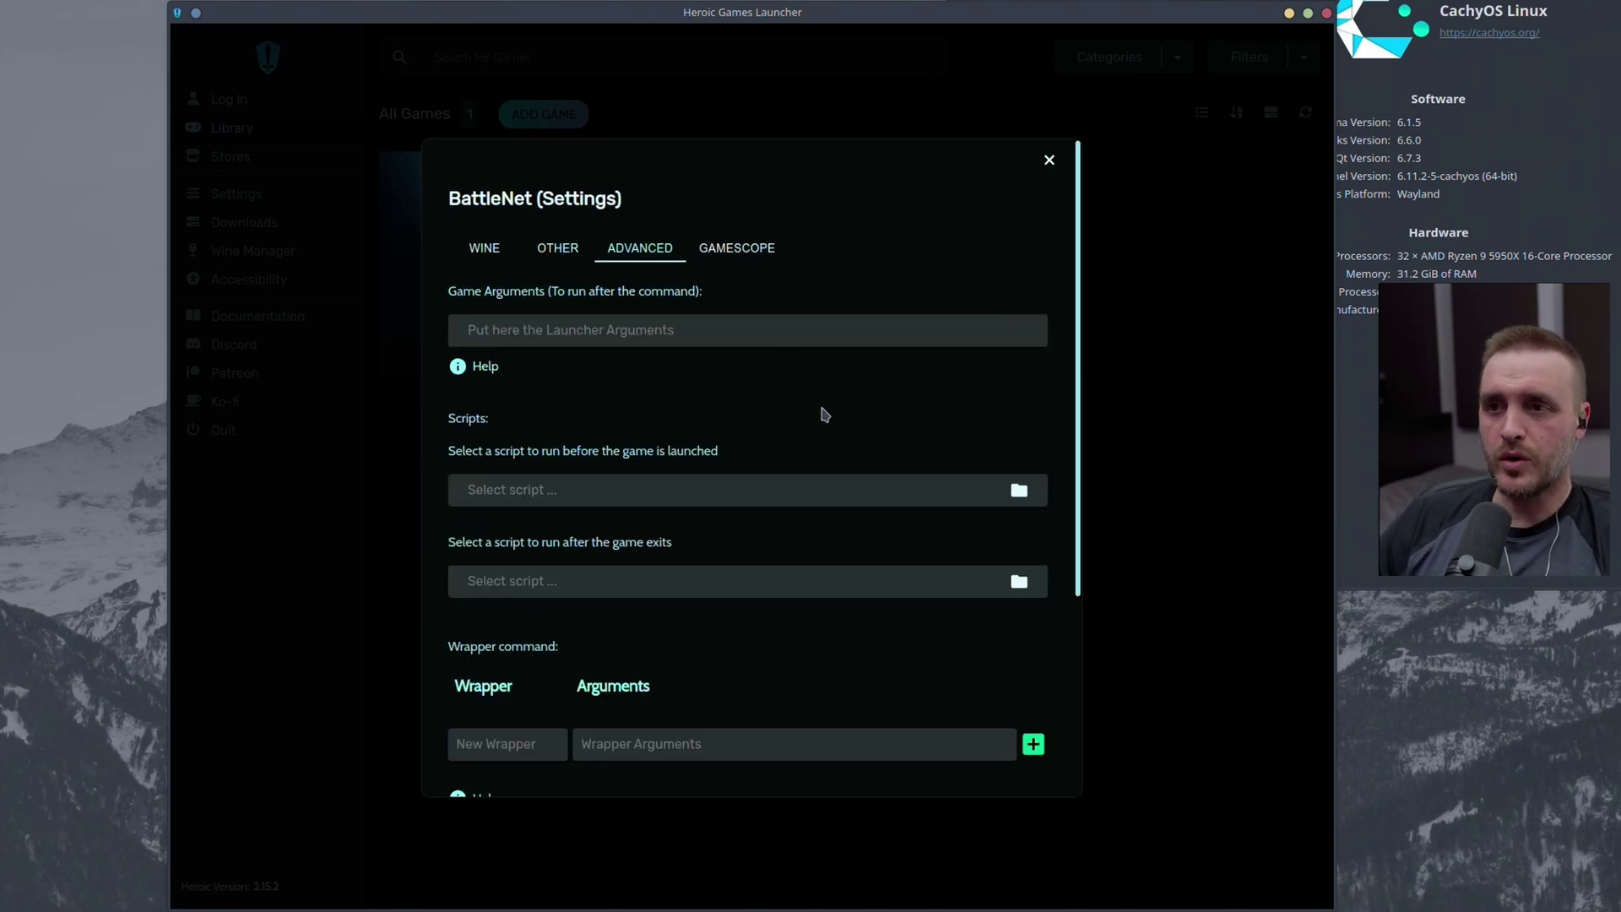
pyautogui.scroll(-5, 826, 414)
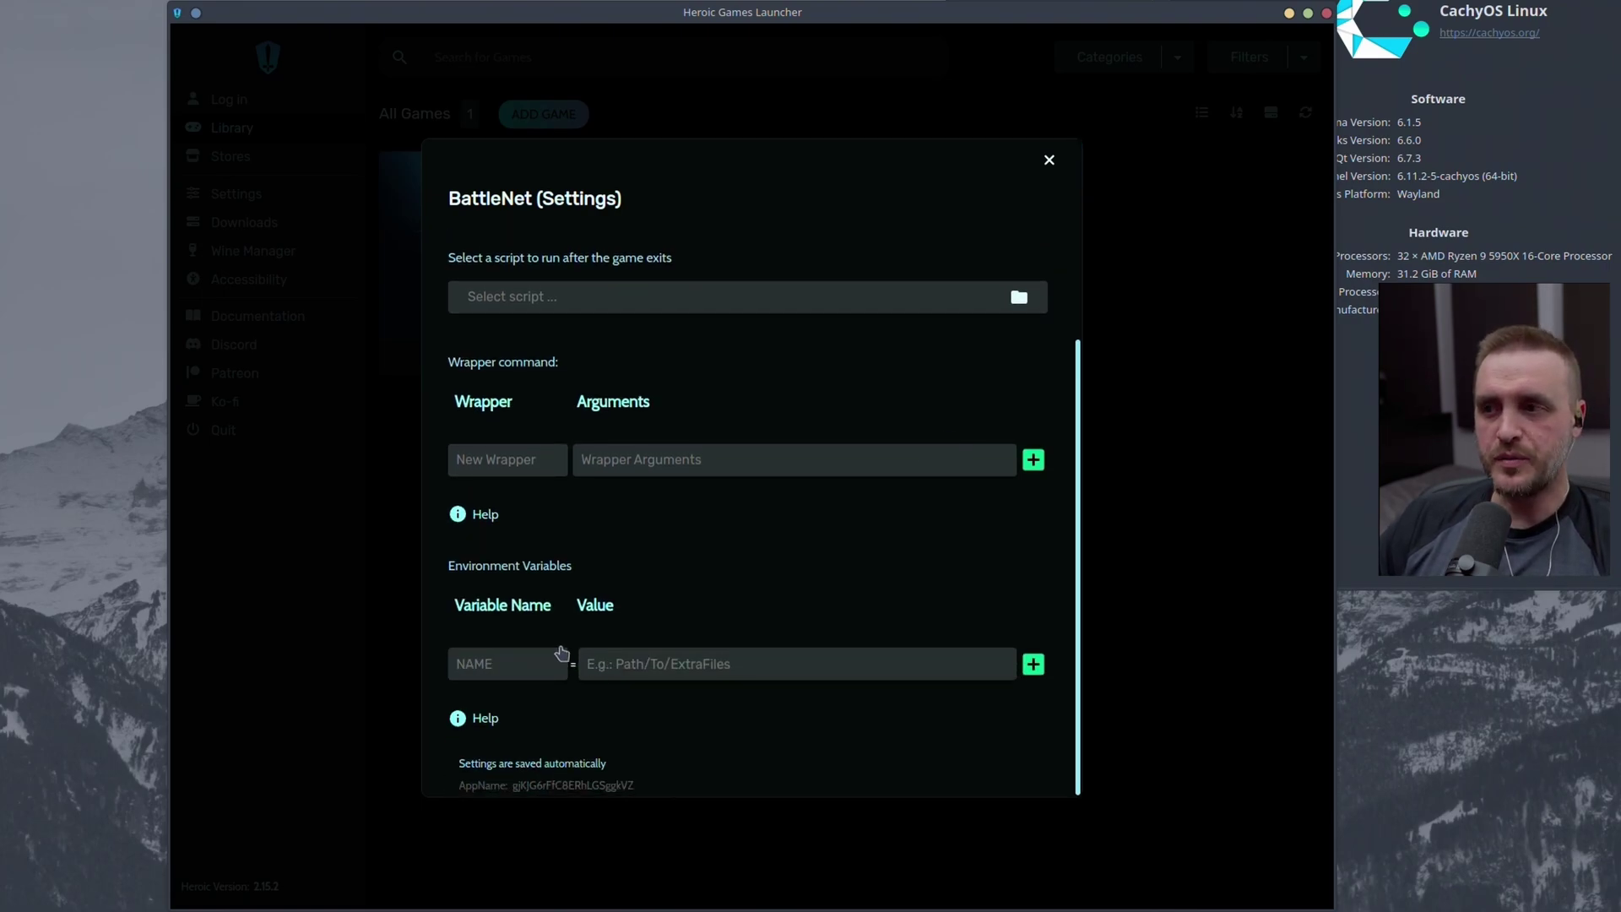
pyautogui.click(488, 668)
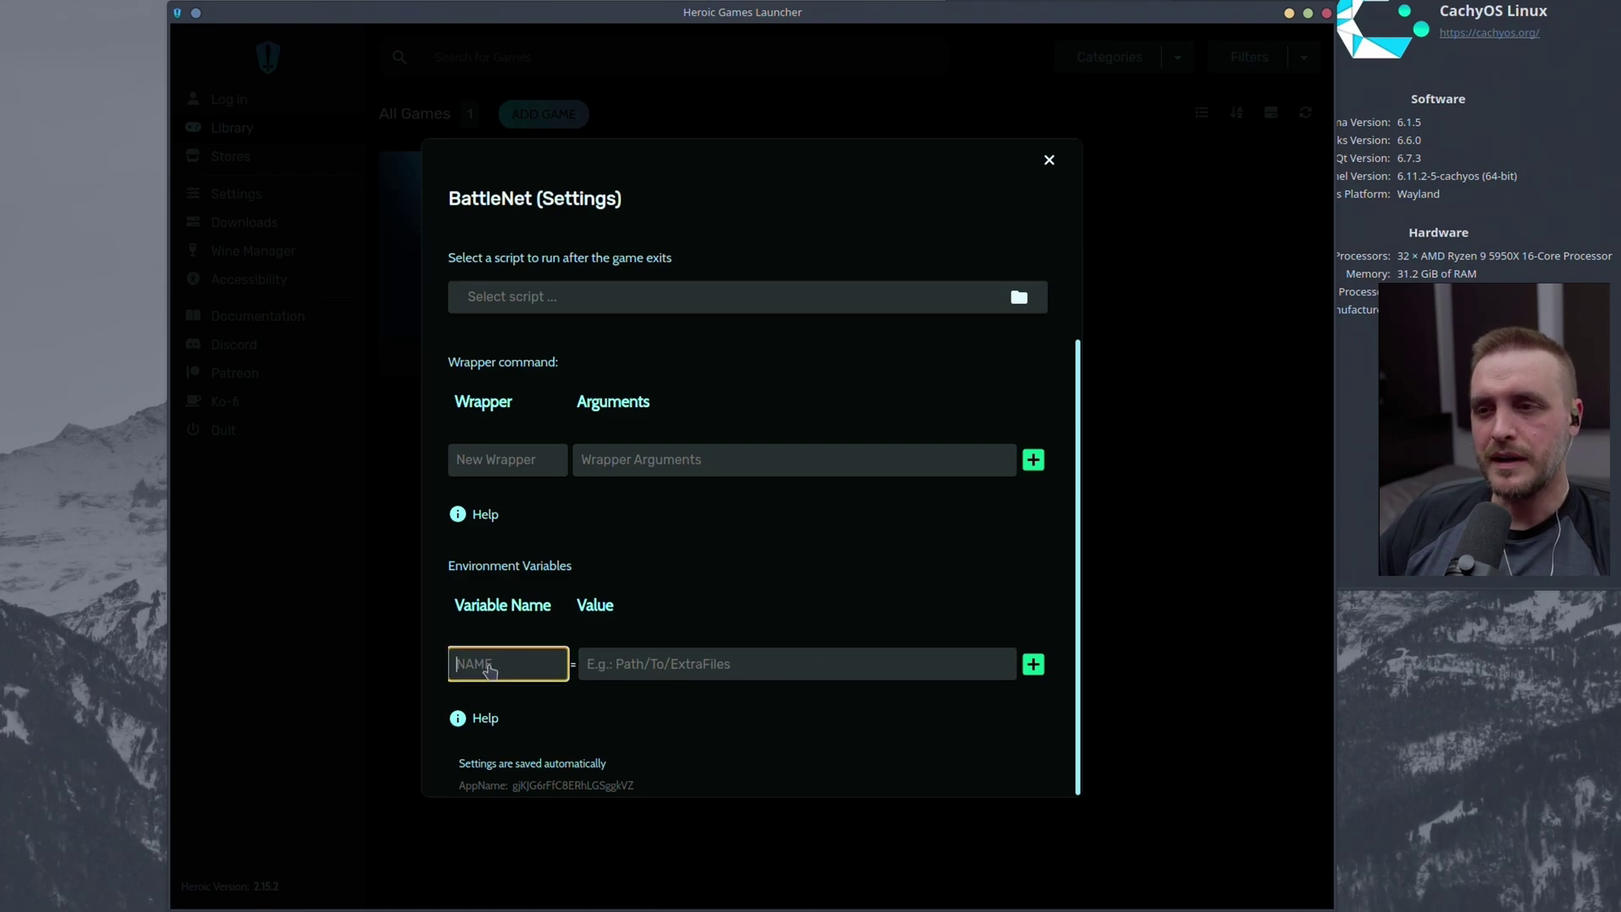
pyautogui.click(599, 668)
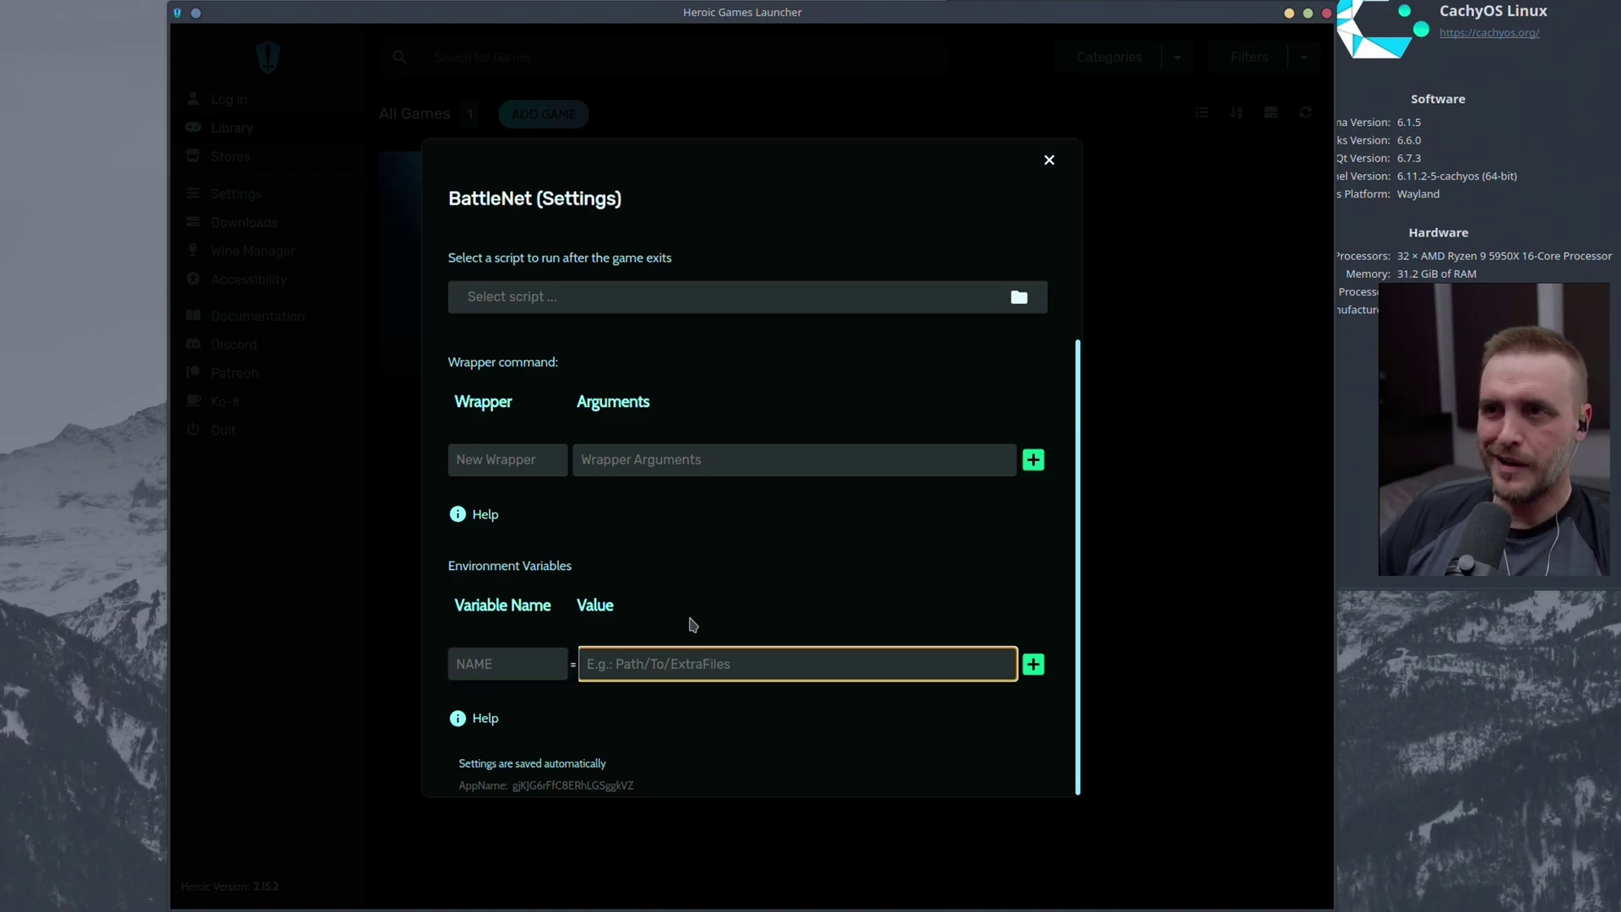
pyautogui.scroll(5, 692, 624)
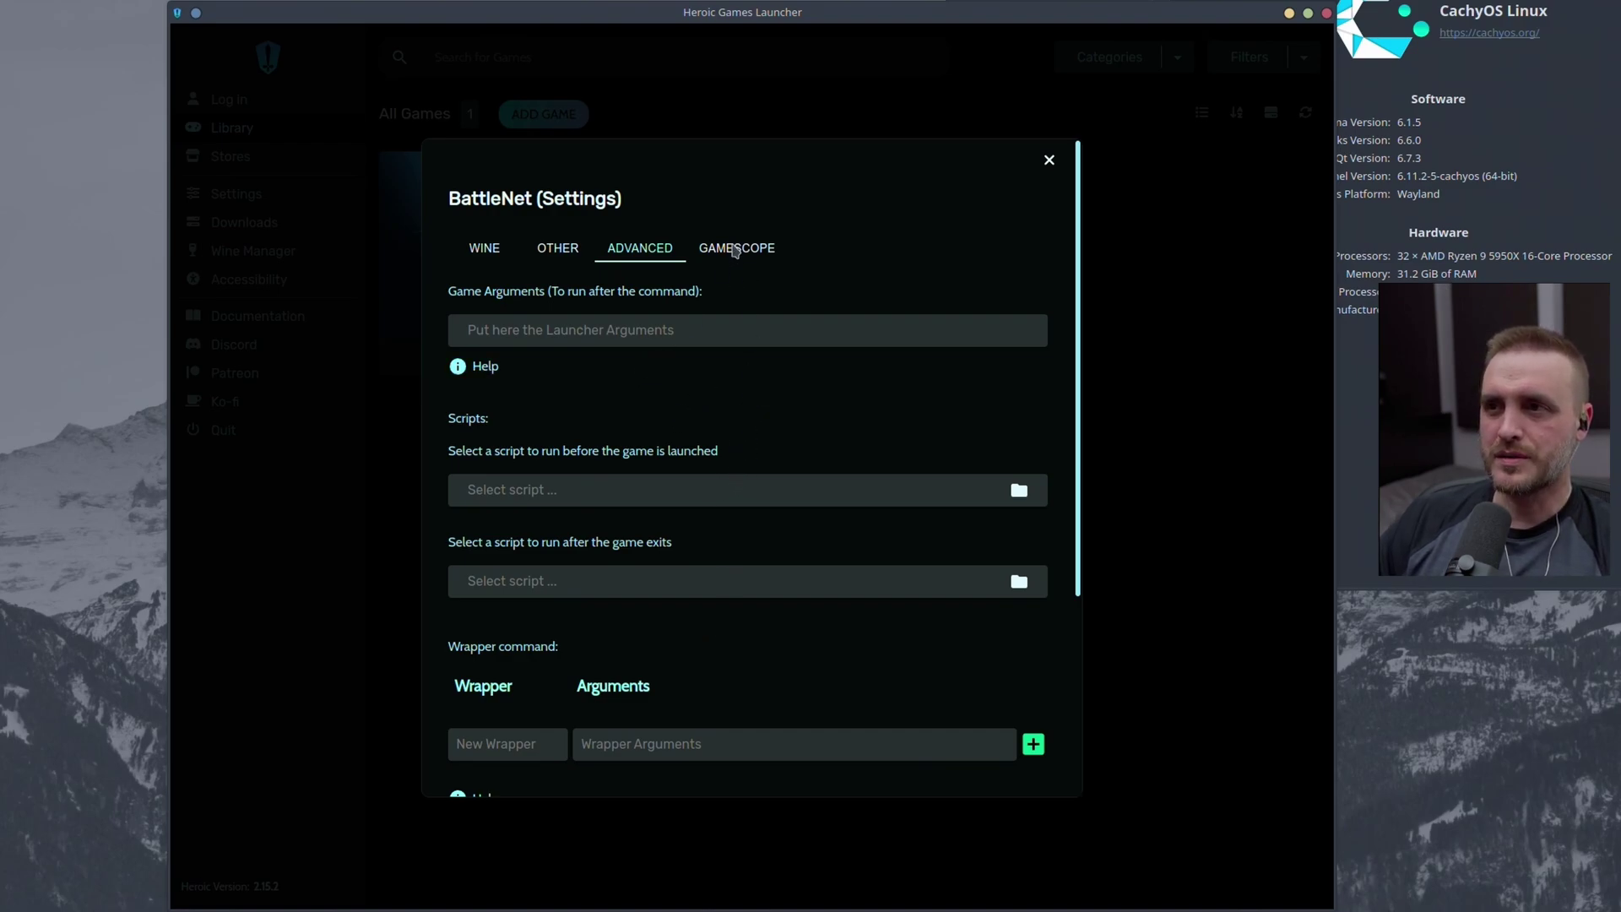
pyautogui.click(736, 249)
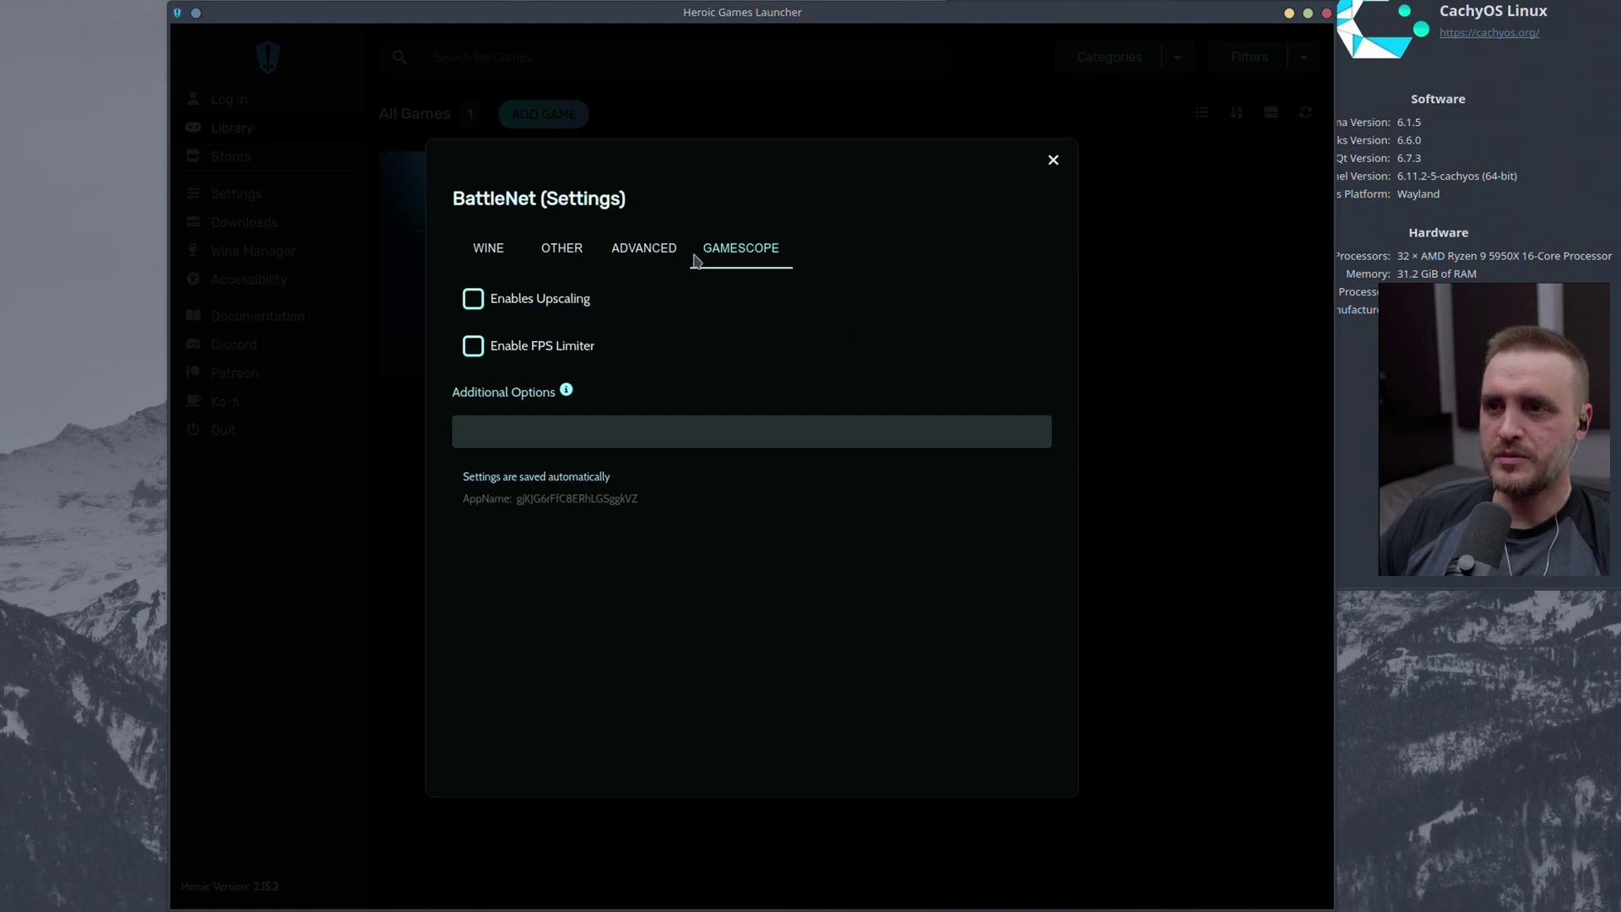
pyautogui.click(494, 256)
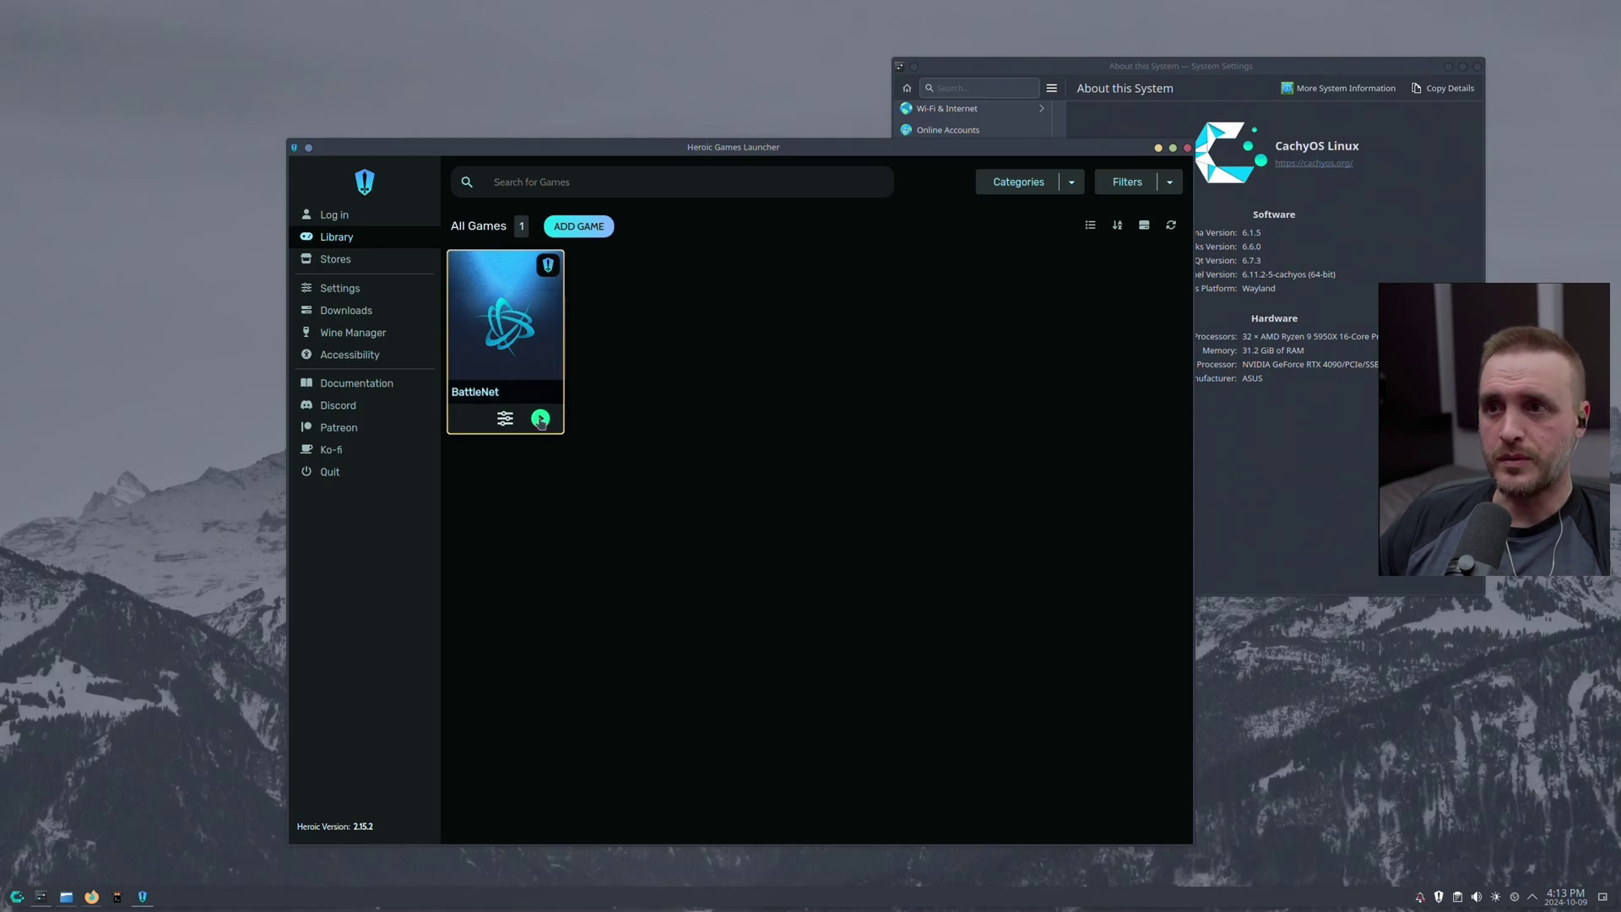
# Launch BattleNet from the library and install Diablo IV with the High-Resolution Assets included
pyautogui.click(540, 420)
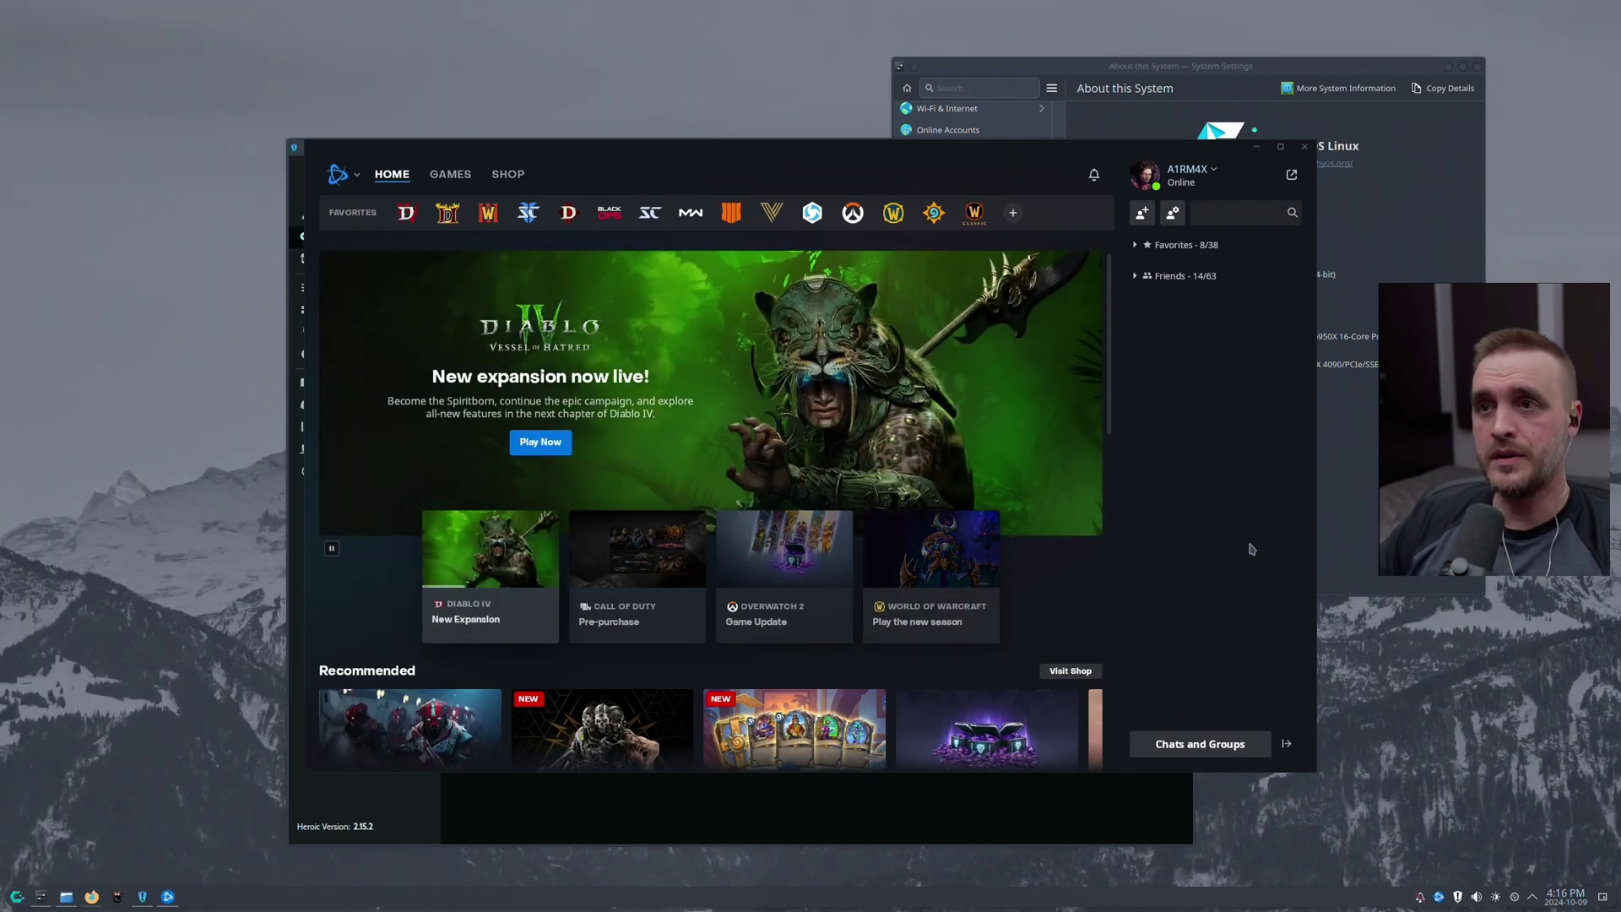
pyautogui.click(406, 212)
pyautogui.moveTo(571, 152); pyautogui.dragTo(610, 139)
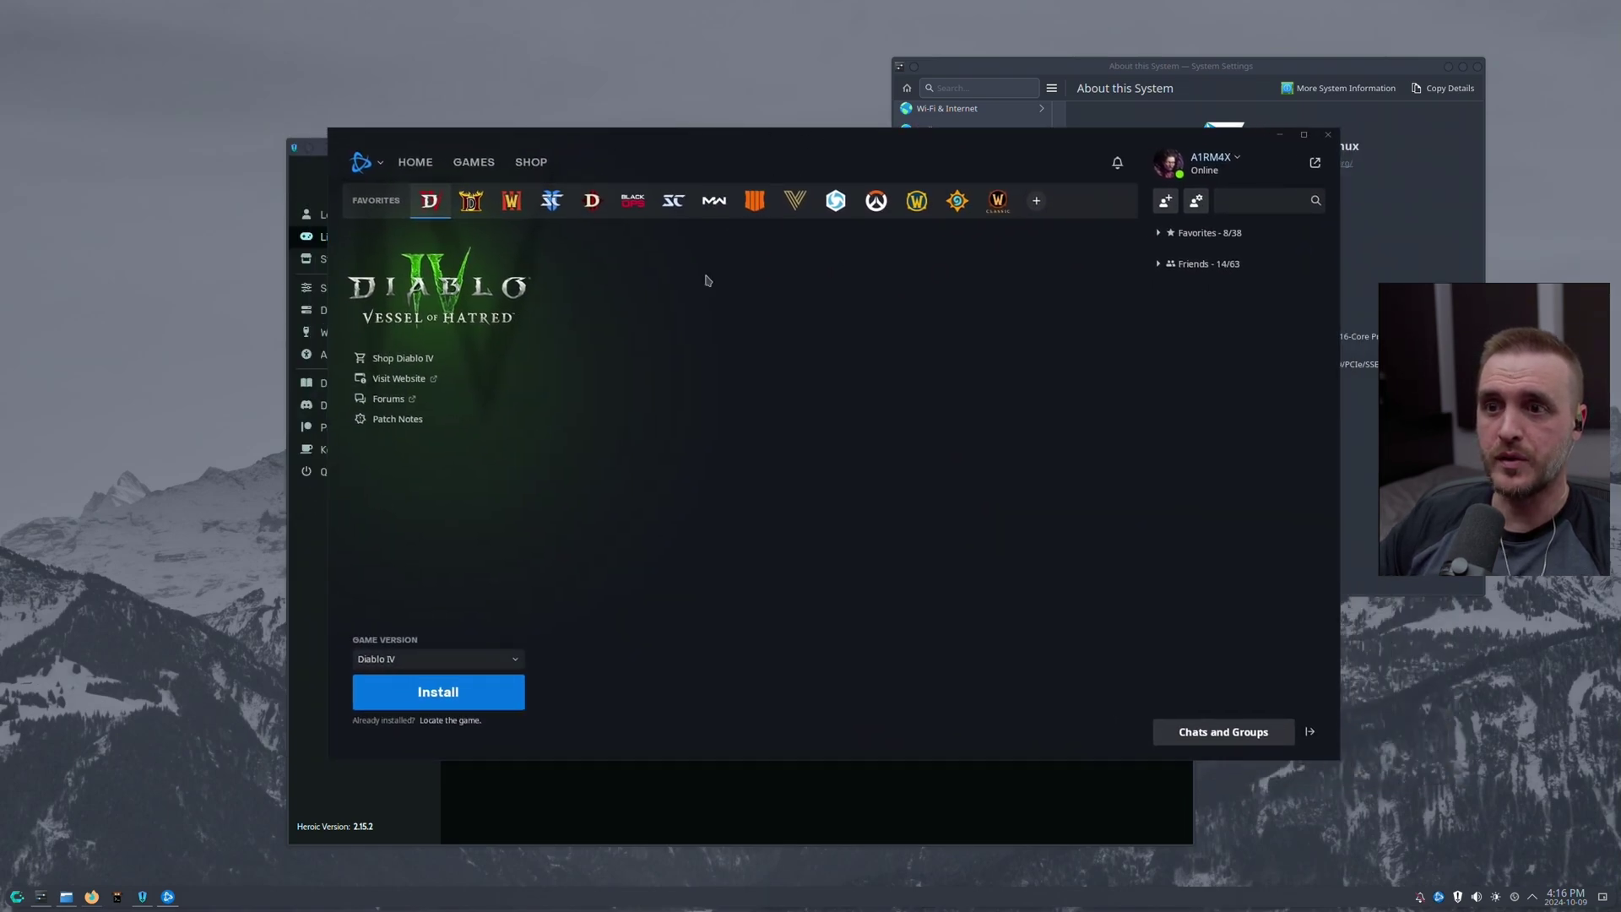
pyautogui.click(465, 698)
pyautogui.click(1071, 562)
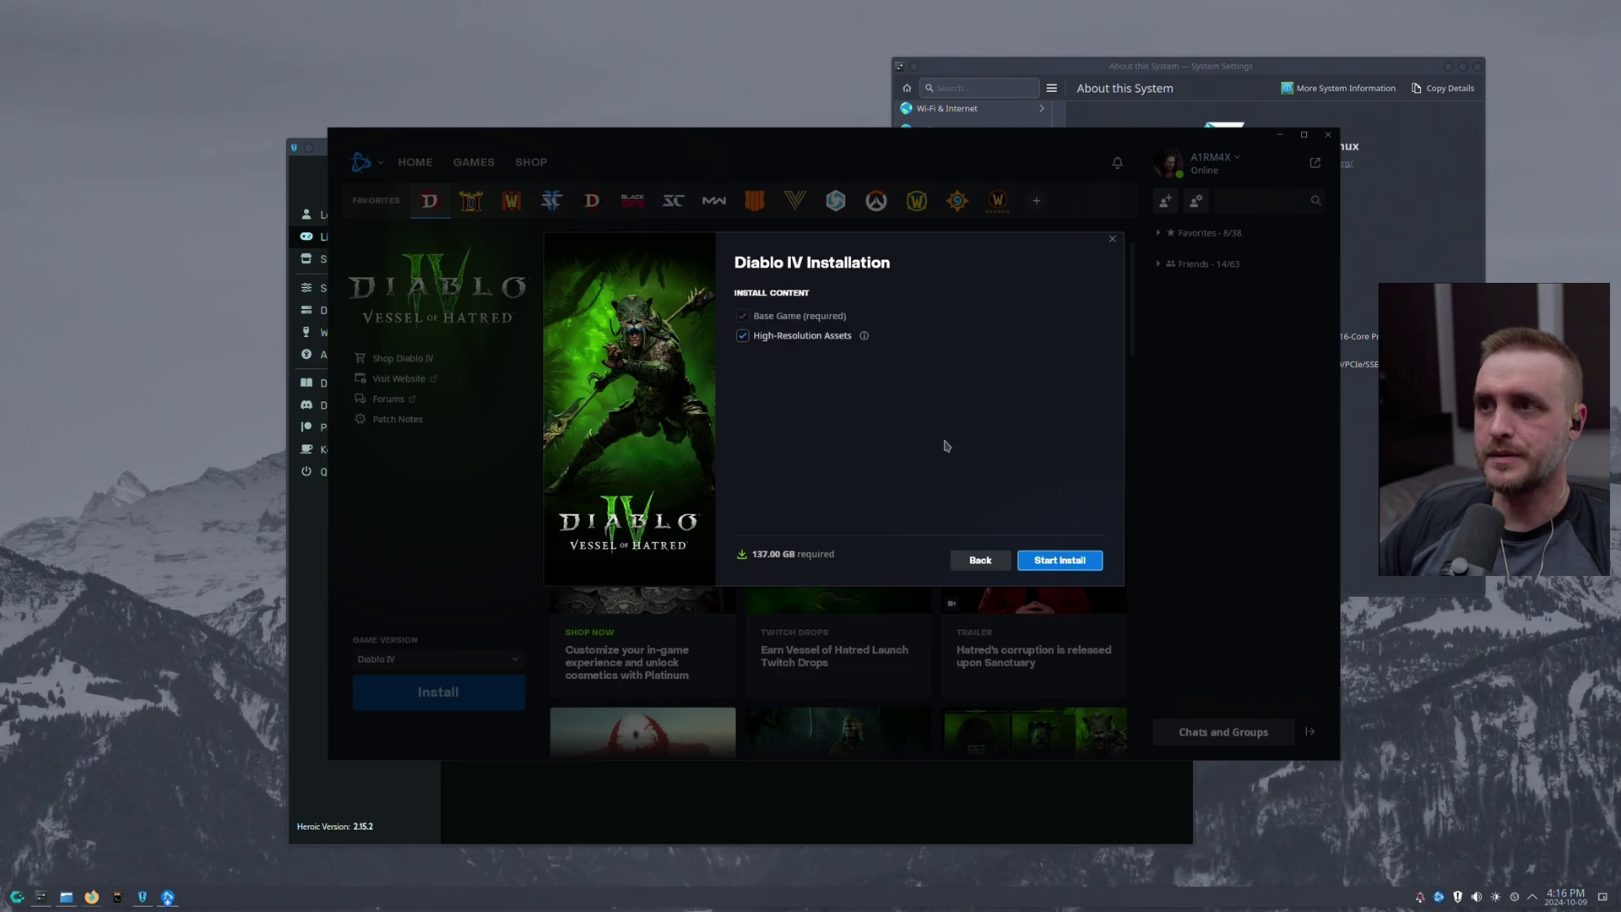
pyautogui.click(1059, 559)
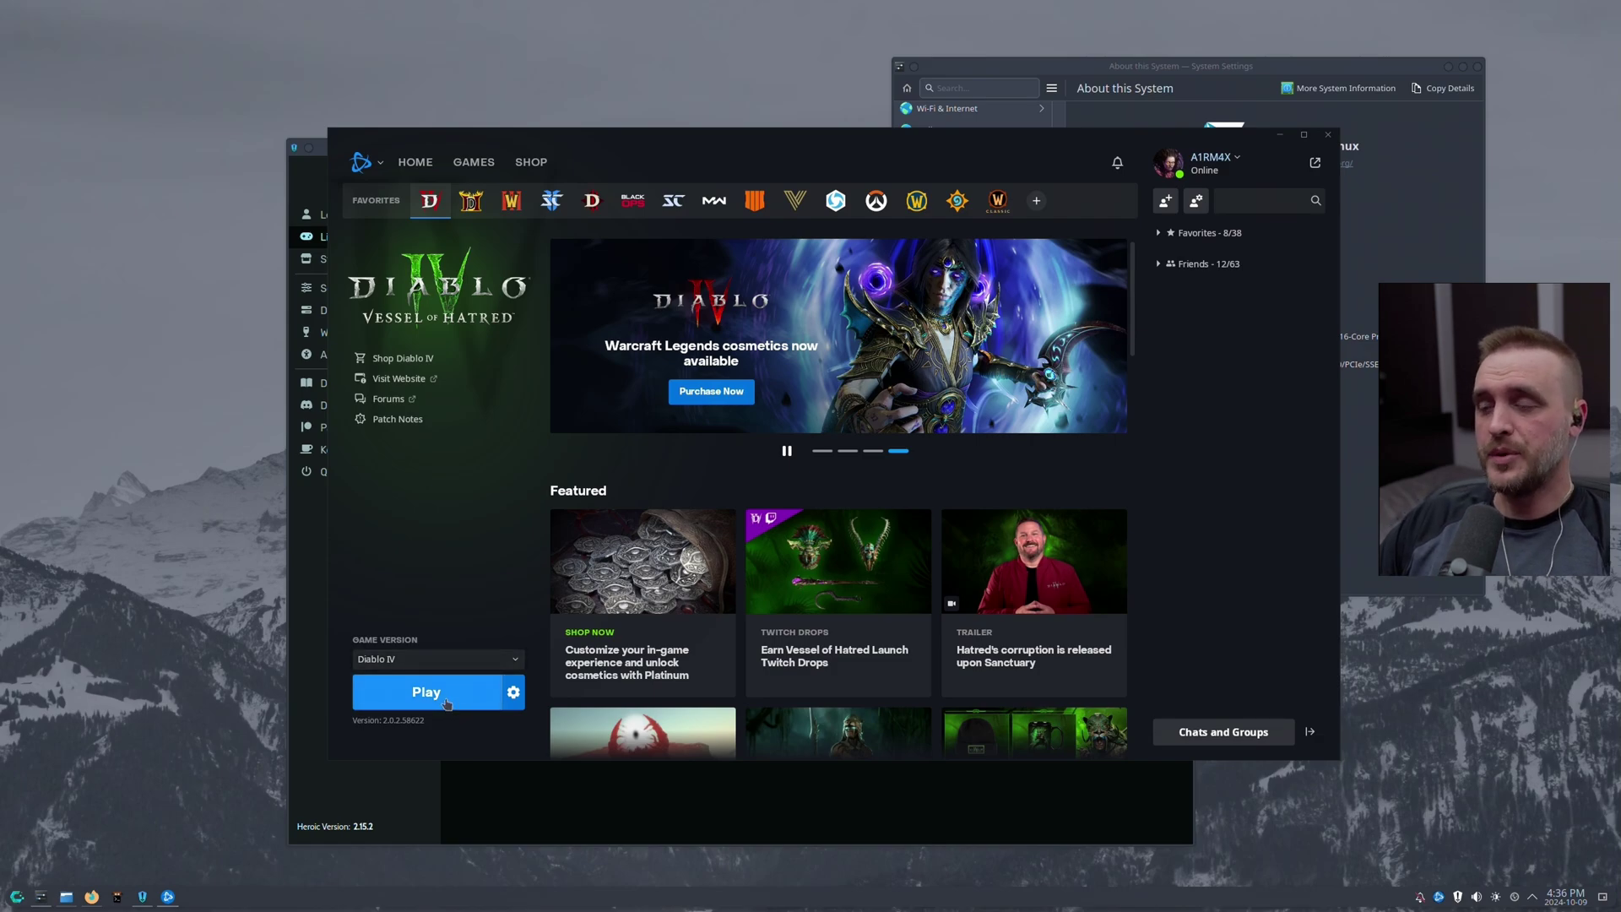
# Start Diablo IV and turn off Vertical Sync in its graphics options
pyautogui.click(447, 704)
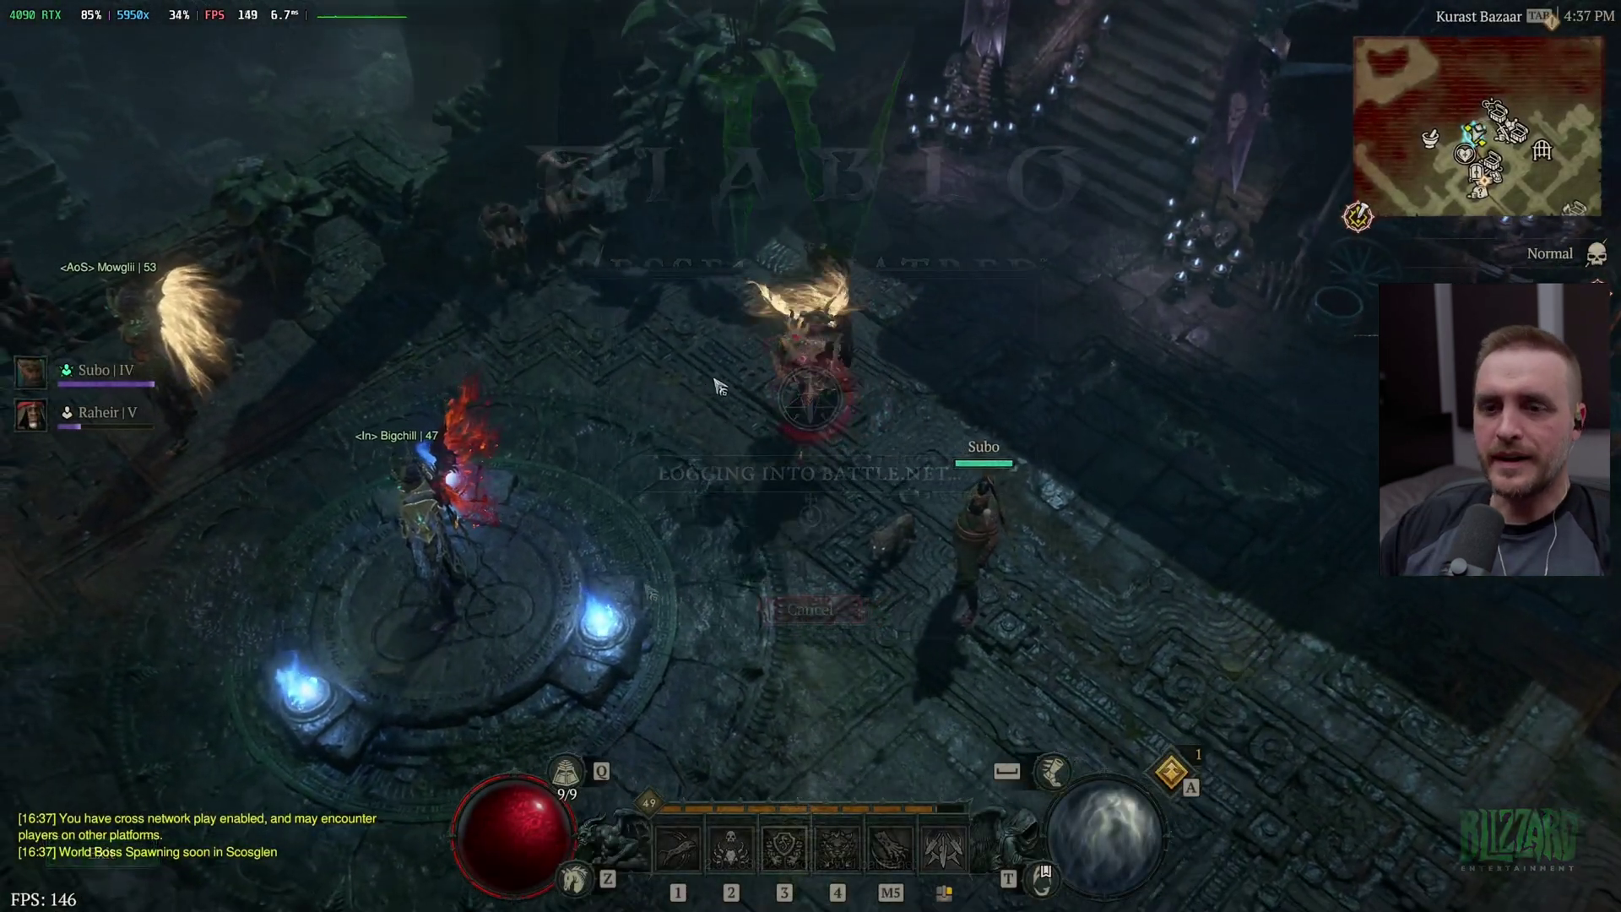
pyautogui.press('Escape')
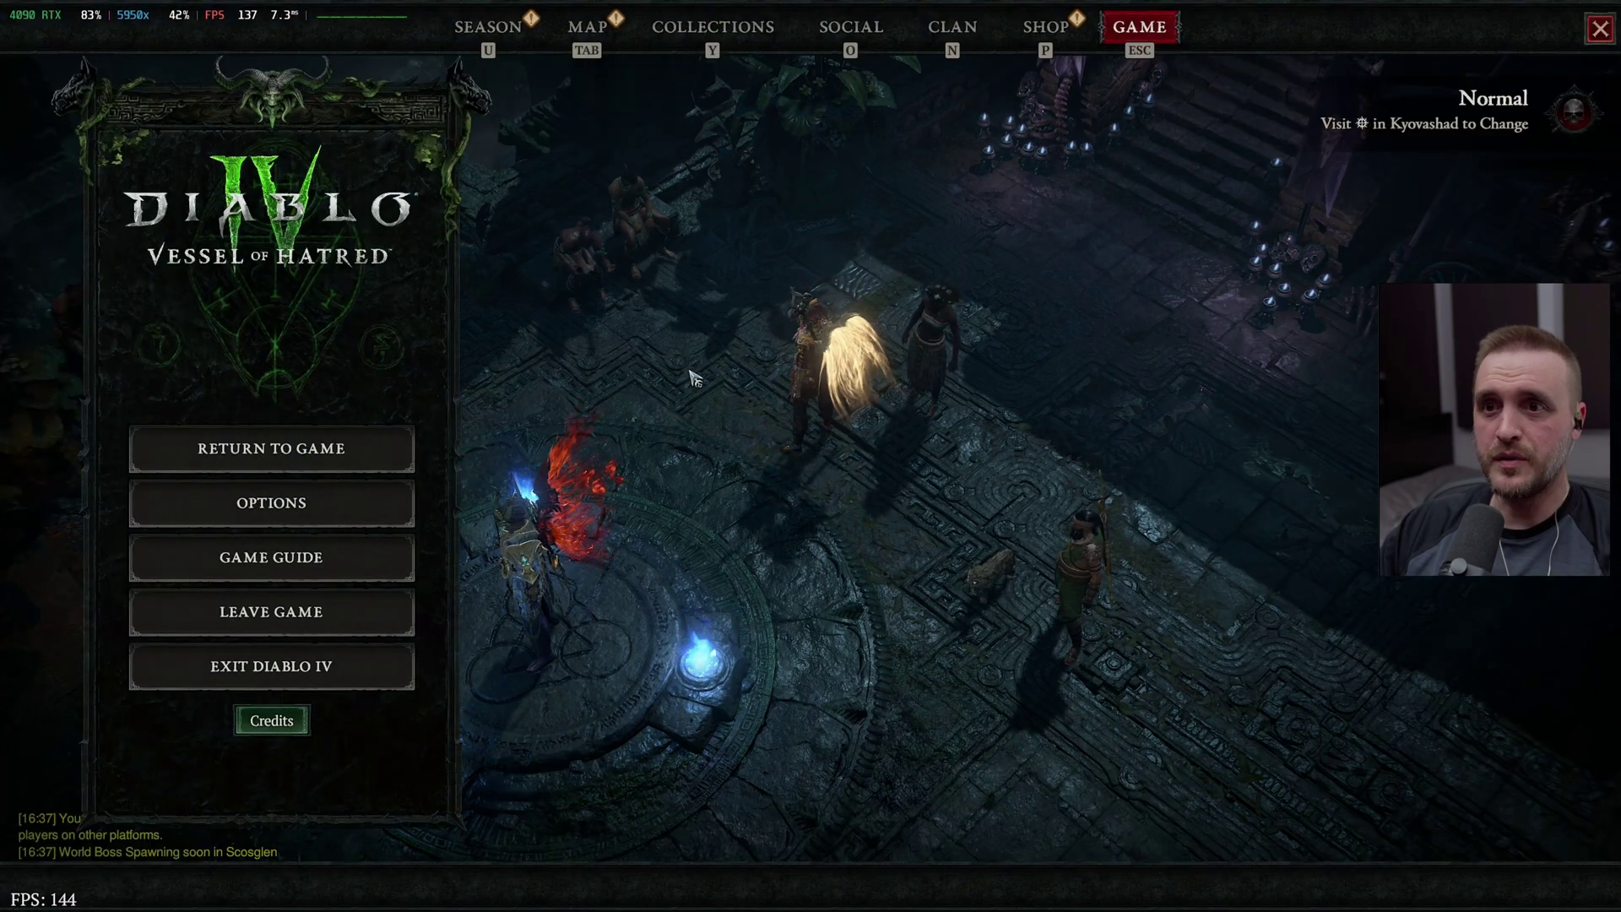
pyautogui.click(261, 505)
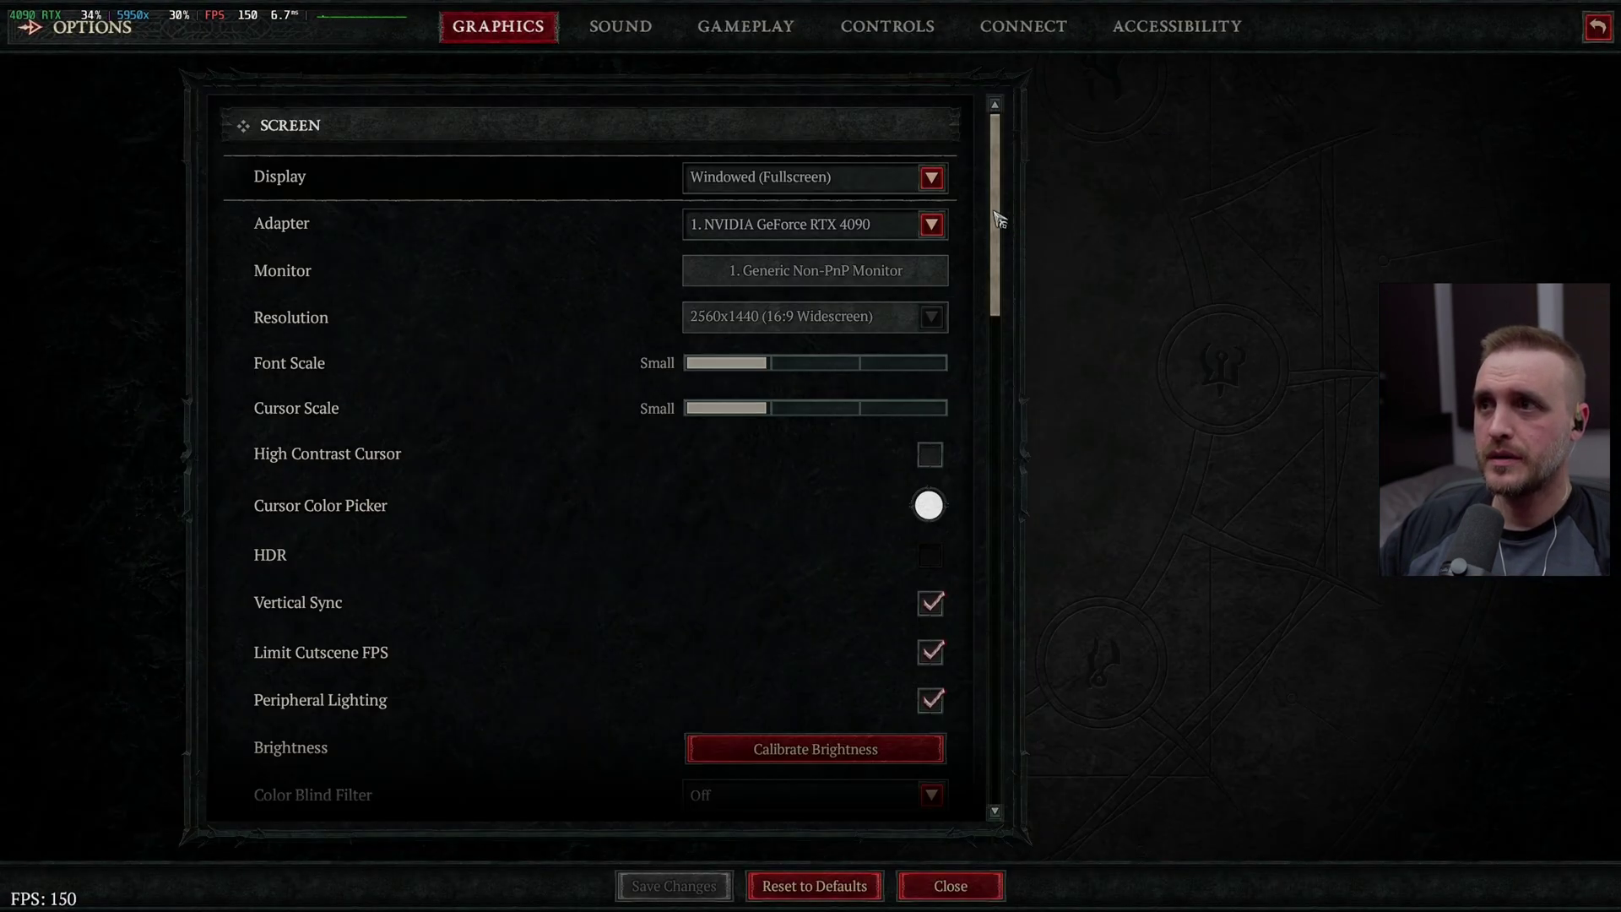
pyautogui.scroll(-3, 1002, 196)
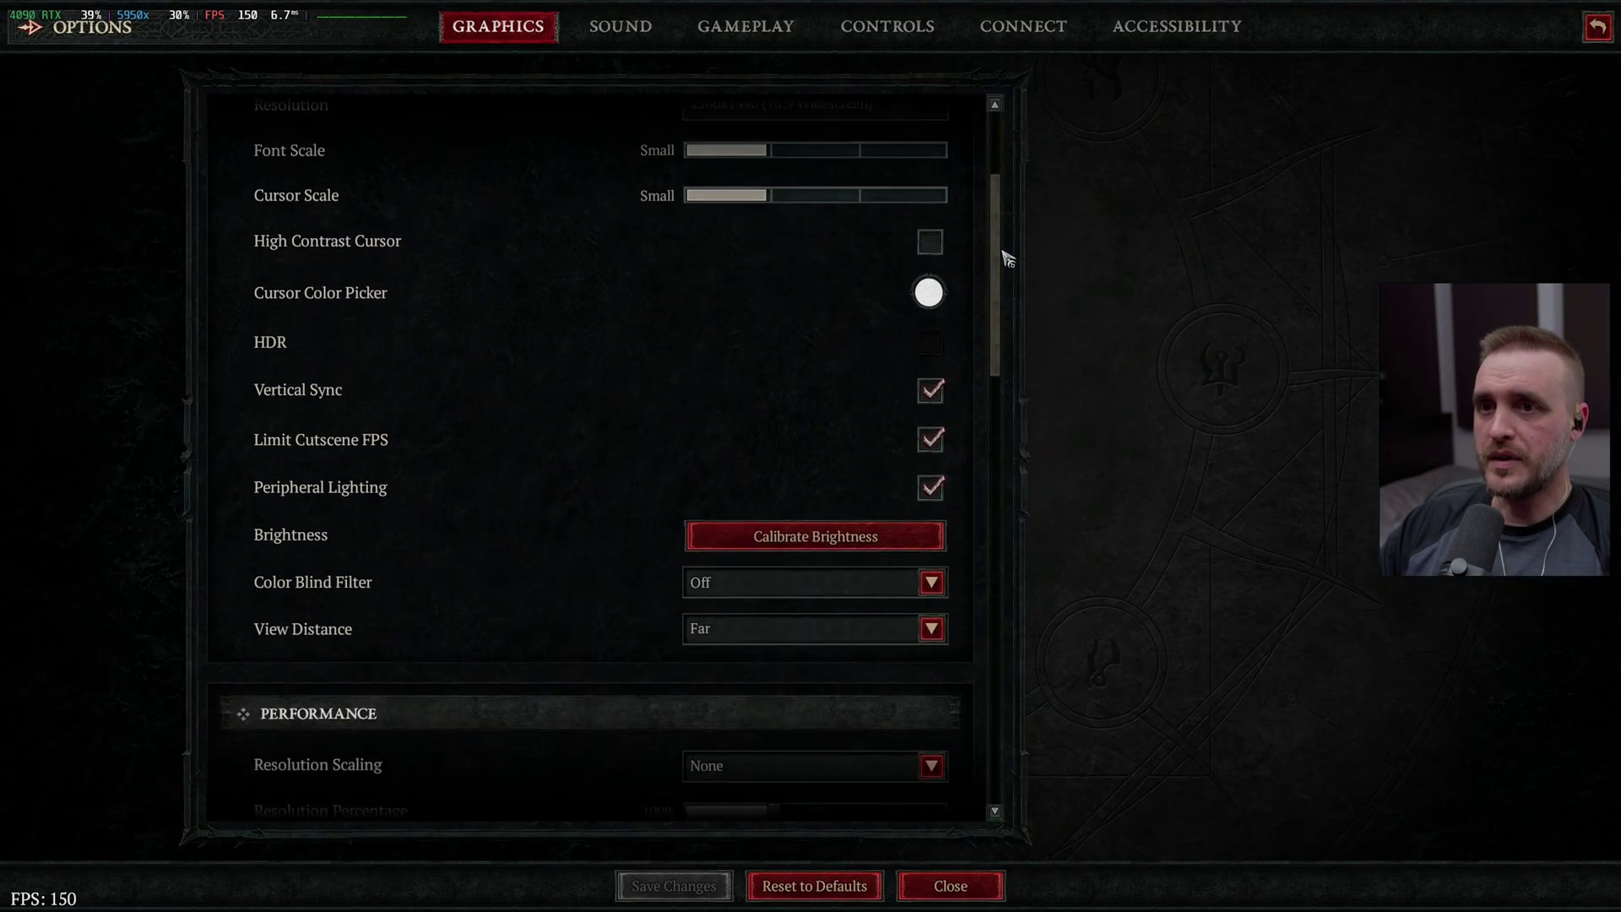
pyautogui.click(930, 314)
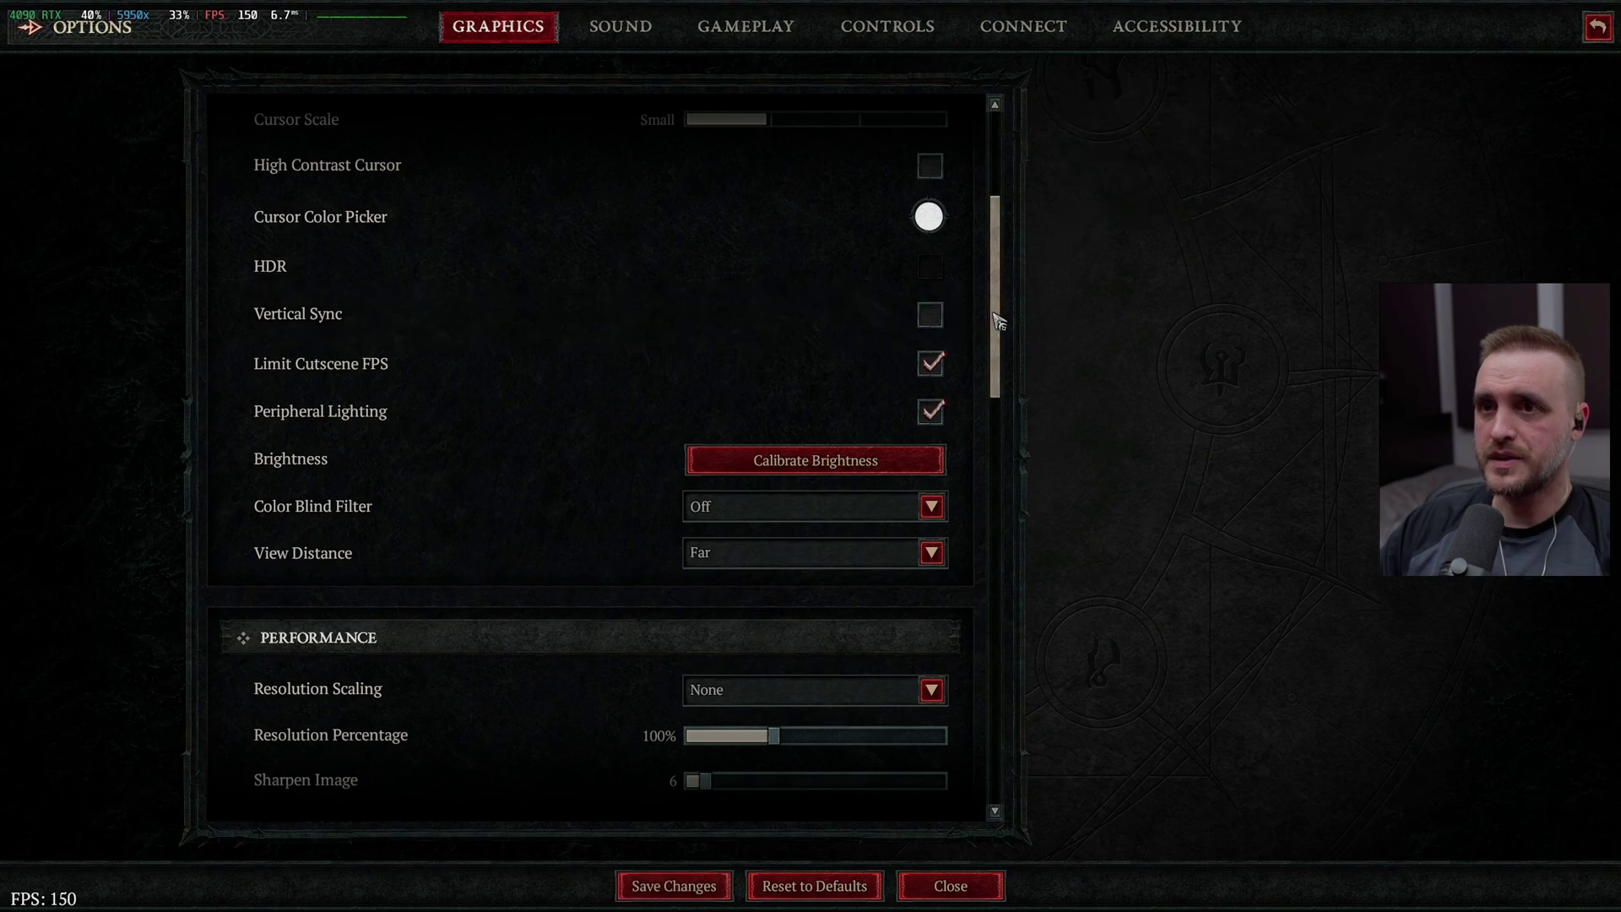
# Set Resolution Scaling to NVIDIA DLSS Super Resolution with the Quality Mode on Quality
pyautogui.scroll(-3, 996, 416)
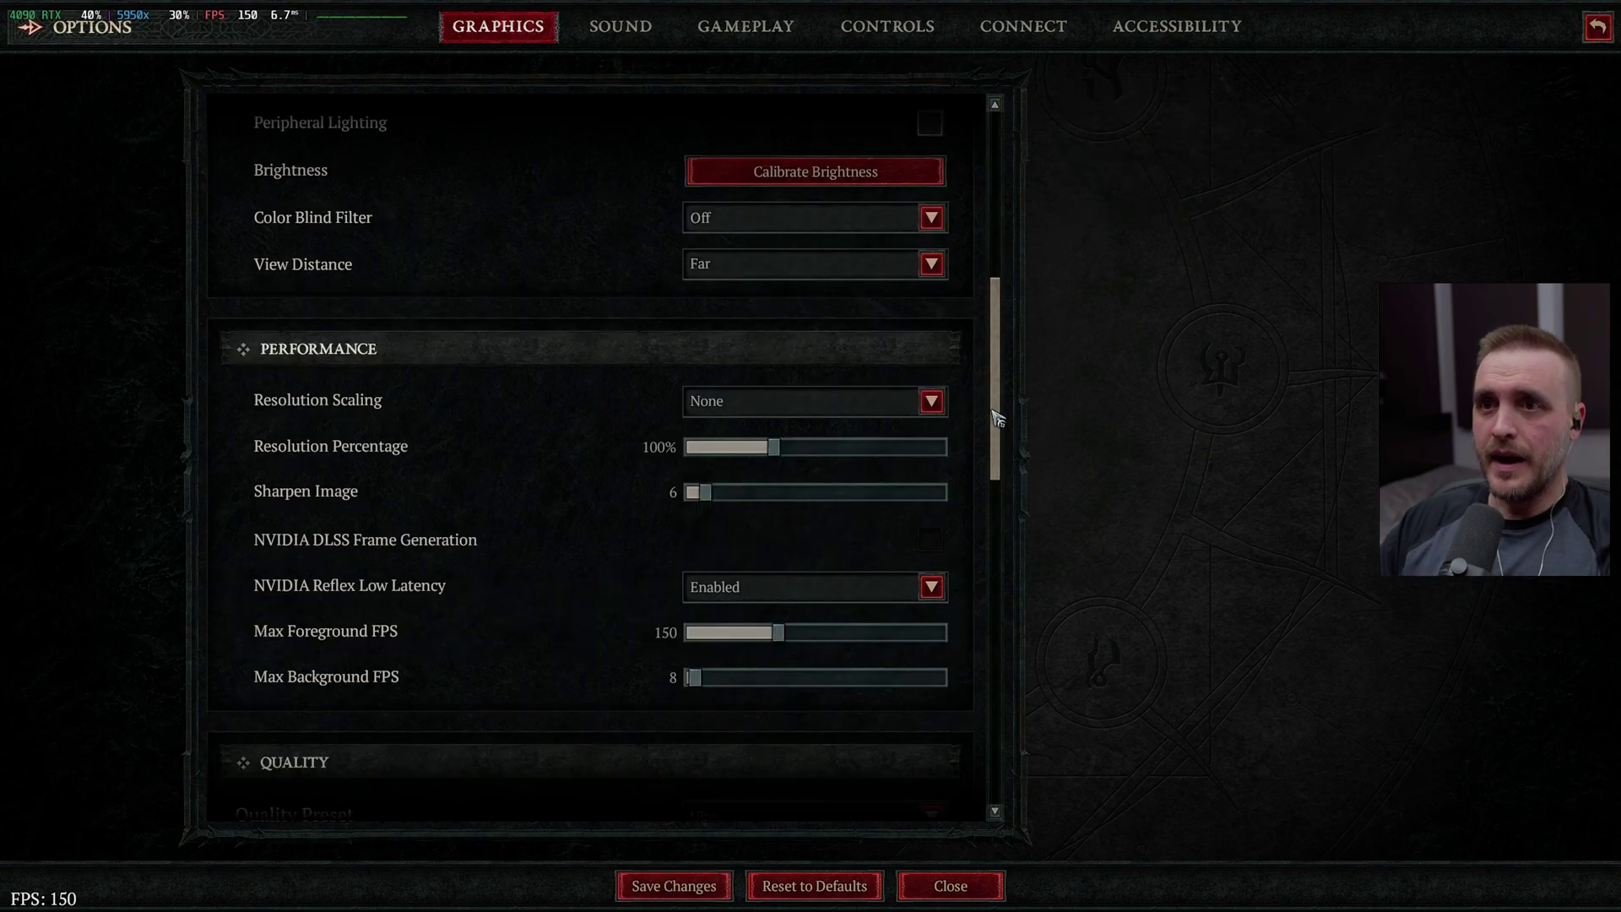
pyautogui.click(926, 402)
pyautogui.click(785, 545)
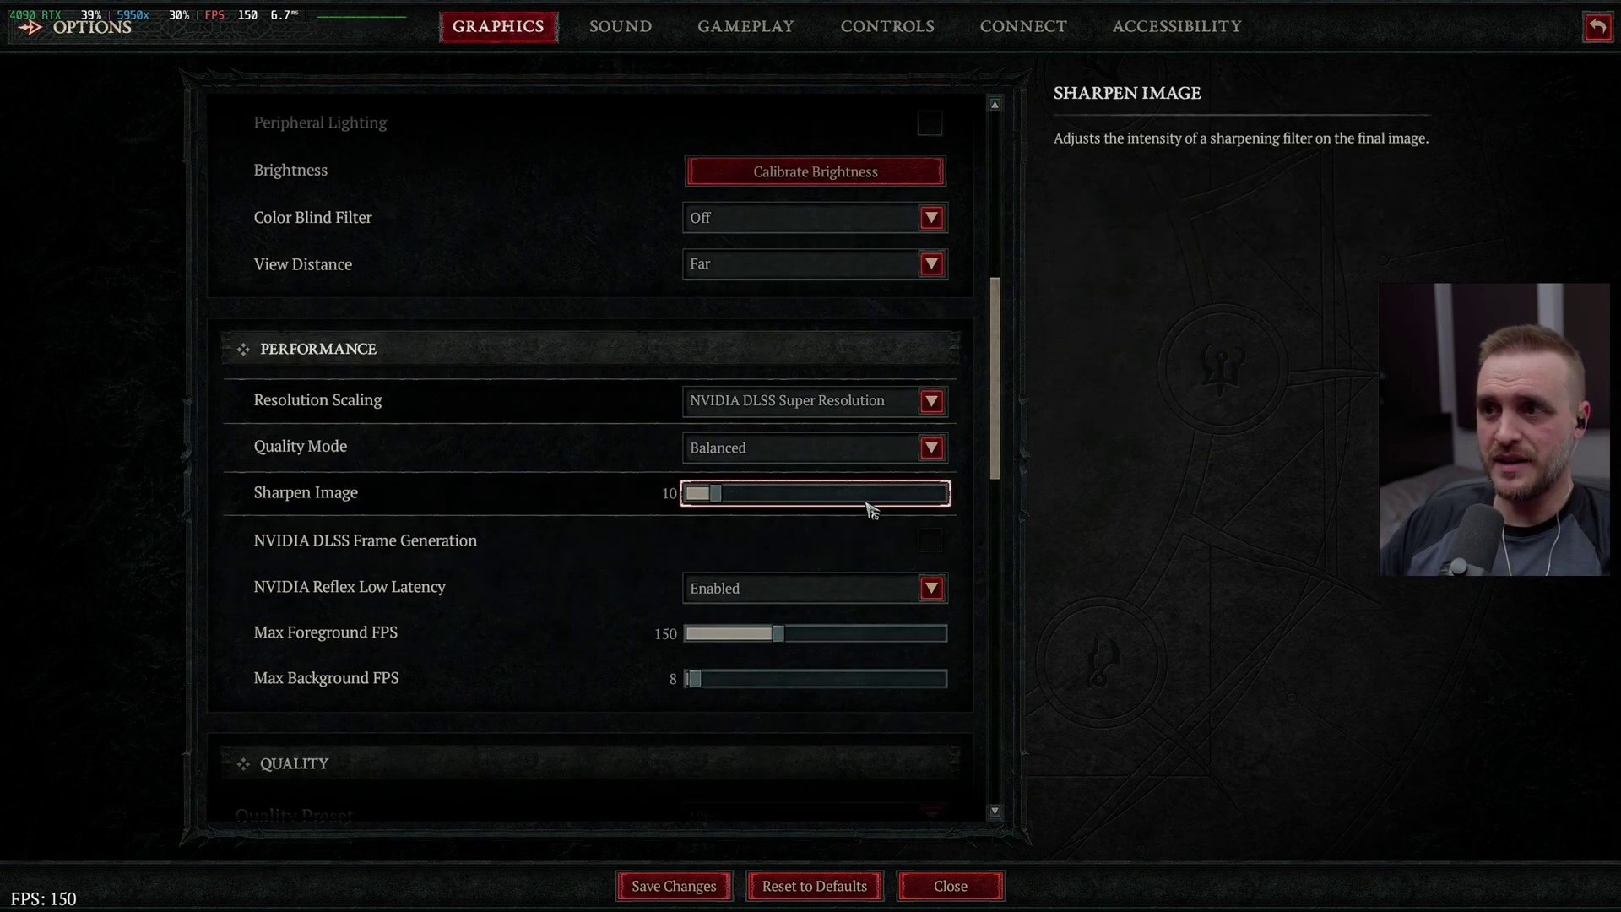
pyautogui.click(823, 449)
pyautogui.click(787, 589)
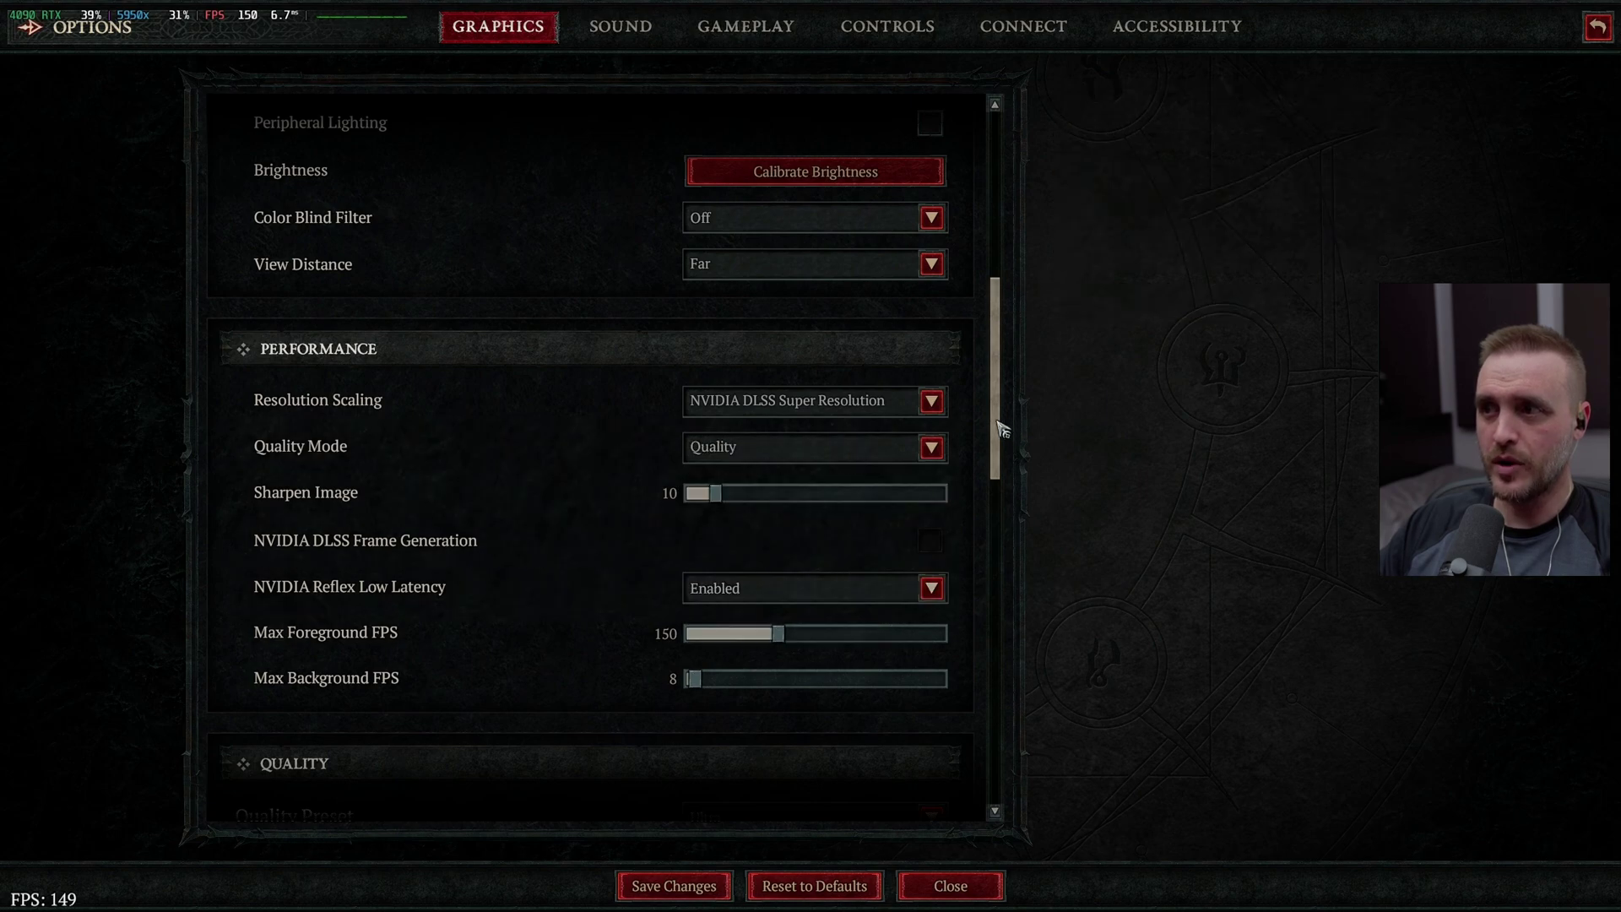
# Set NVIDIA Reflex Low Latency to Enabled + Boost and Max Foreground FPS to 400, and save the graphics changes
pyautogui.scroll(-2, 995, 422)
pyautogui.click(900, 418)
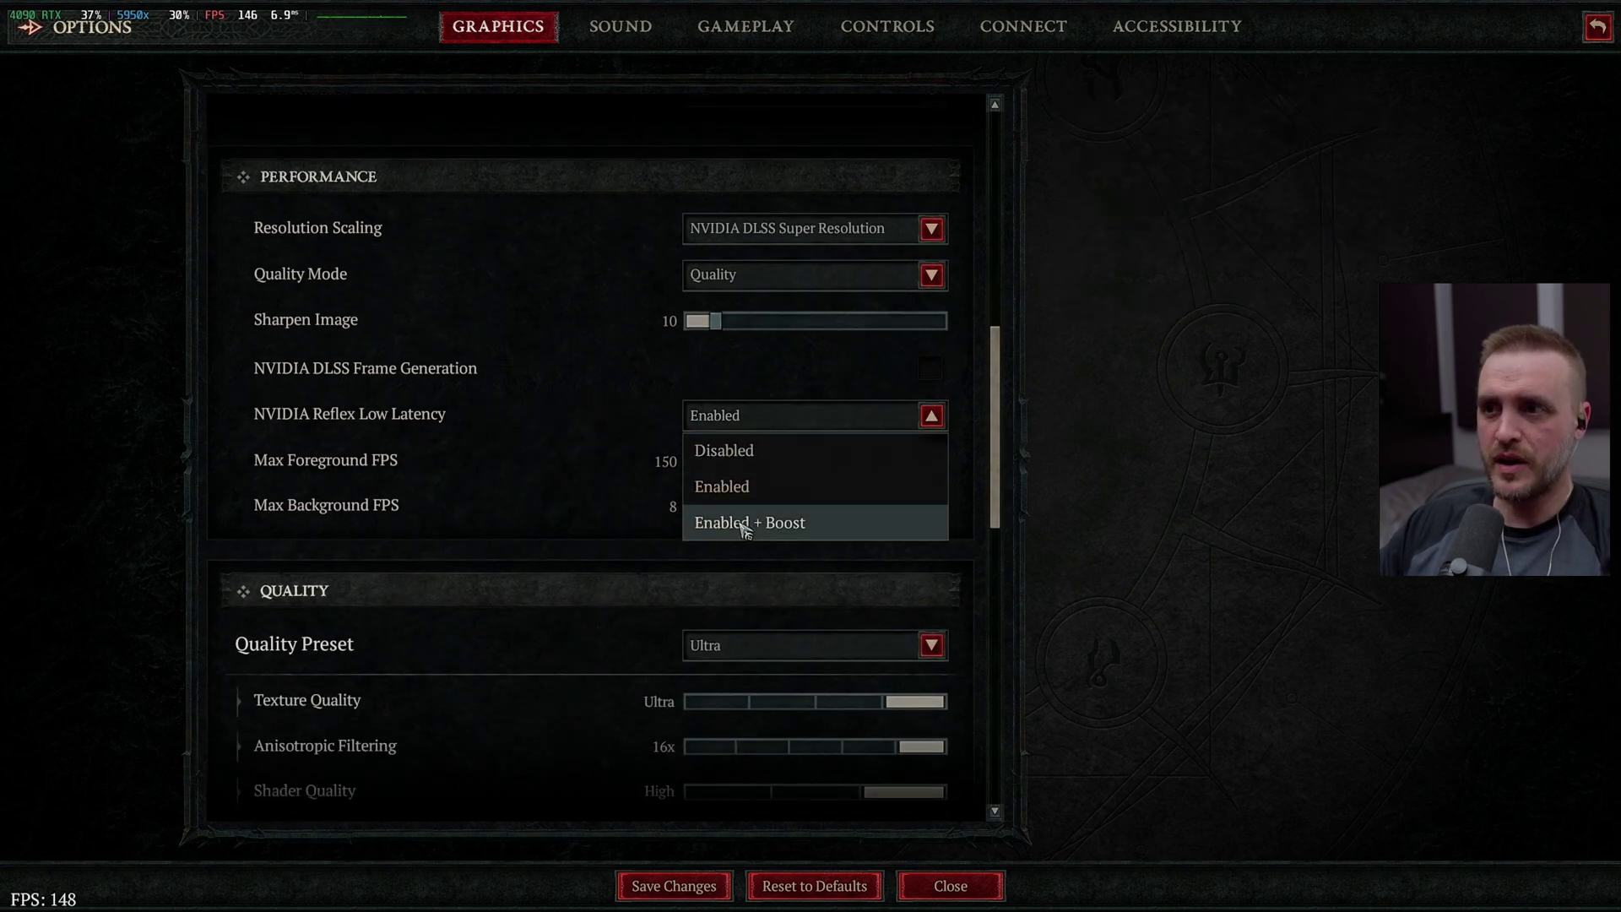
pyautogui.click(785, 523)
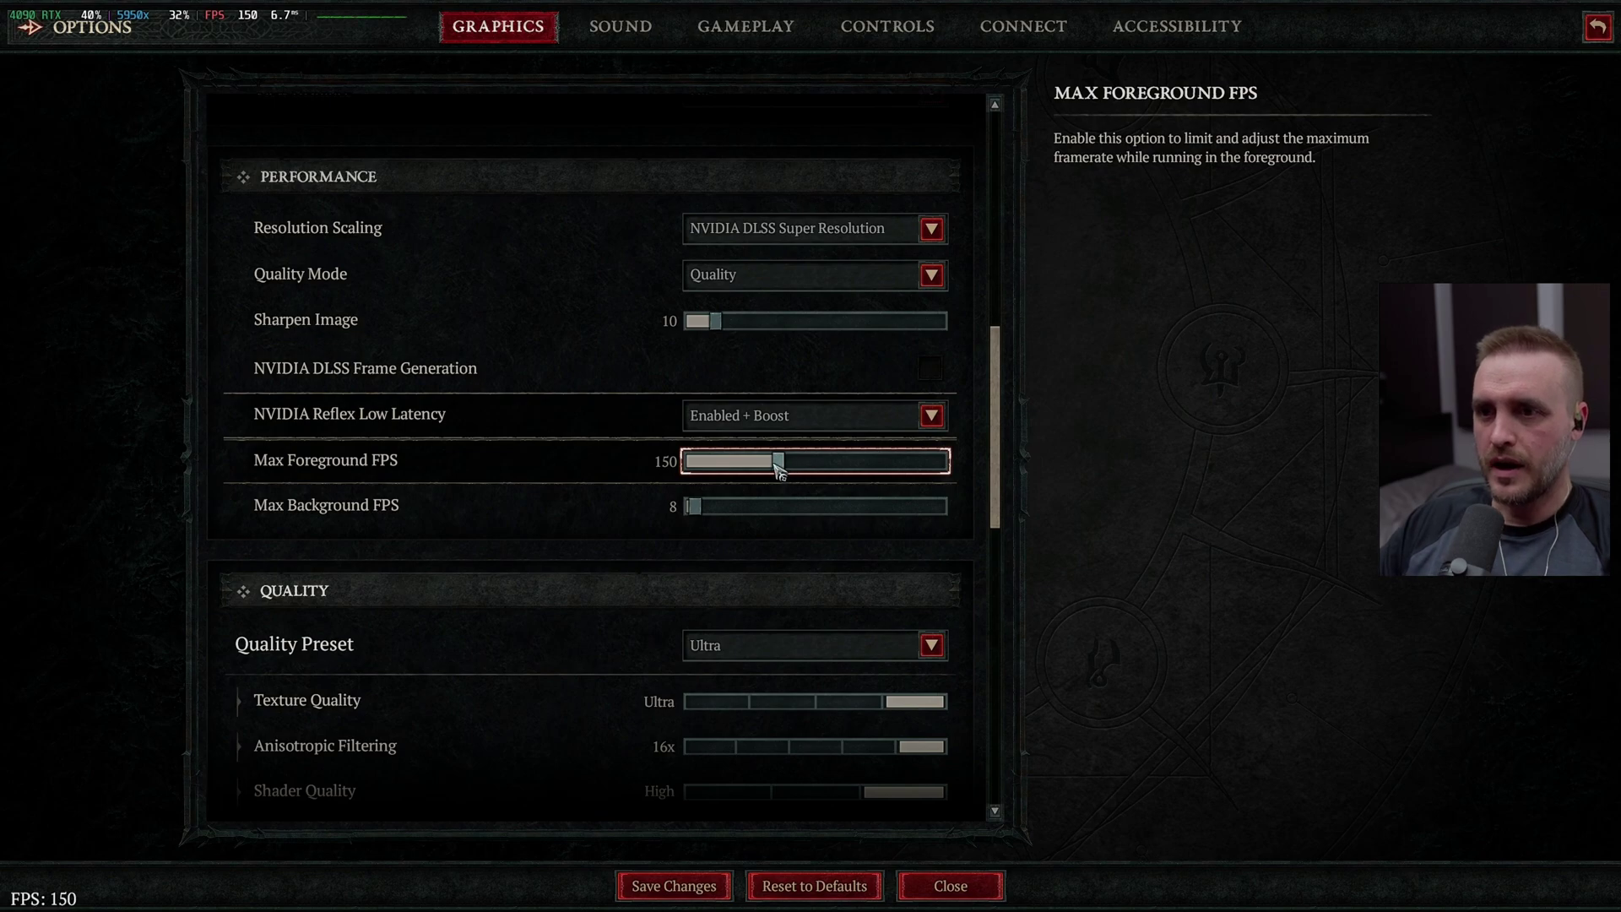
pyautogui.moveTo(777, 465); pyautogui.dragTo(790, 463)
pyautogui.moveTo(918, 468); pyautogui.dragTo(1019, 470)
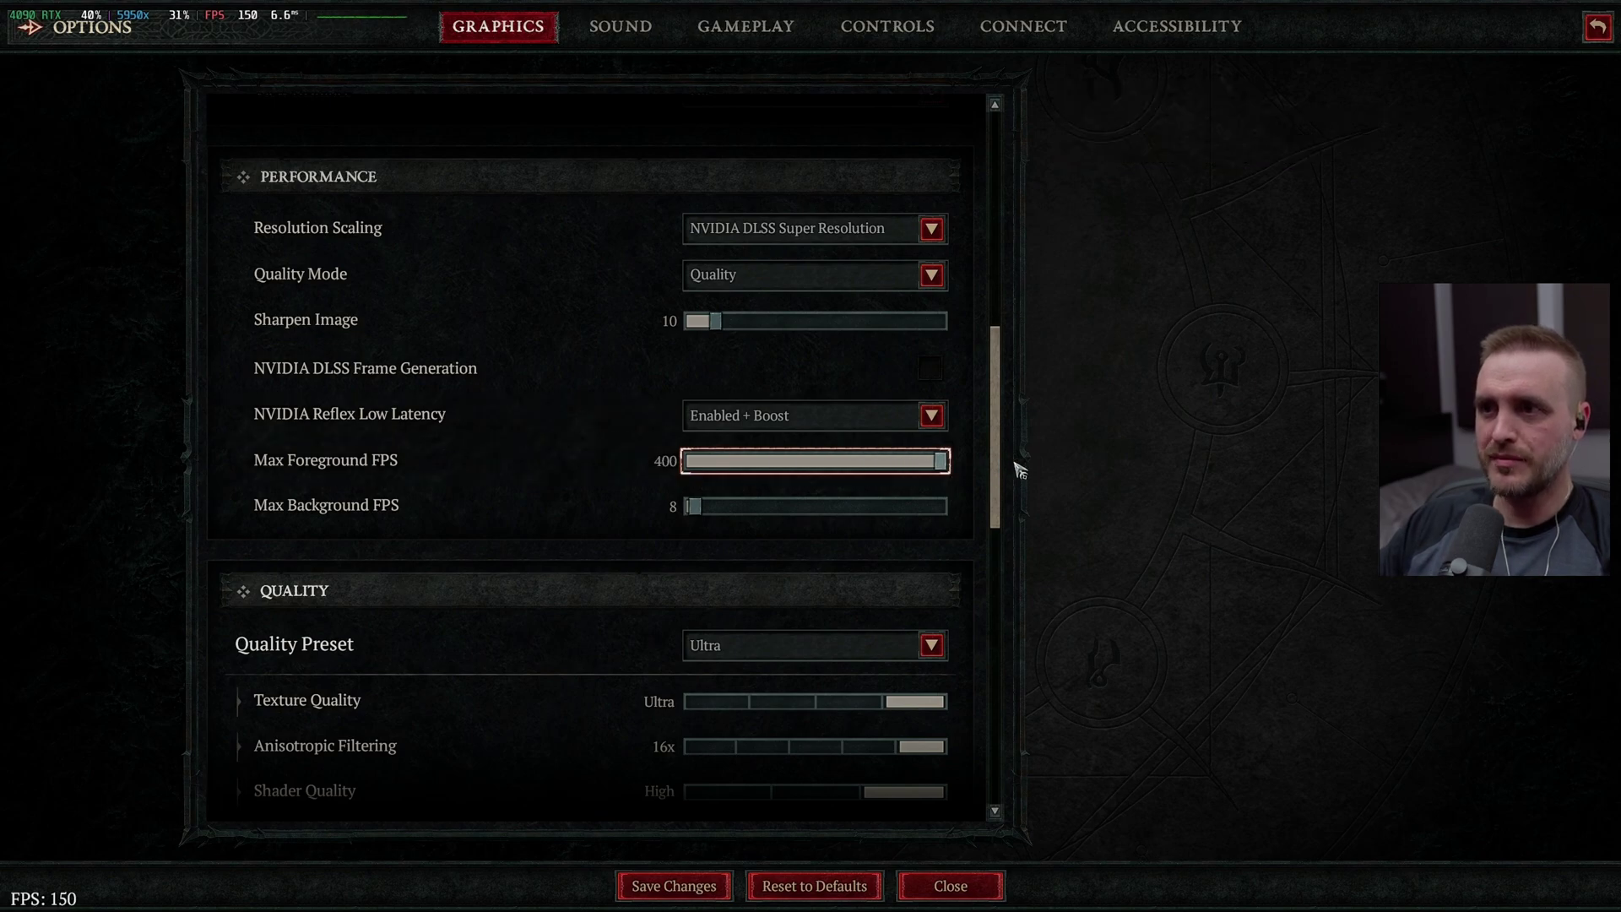
pyautogui.click(673, 888)
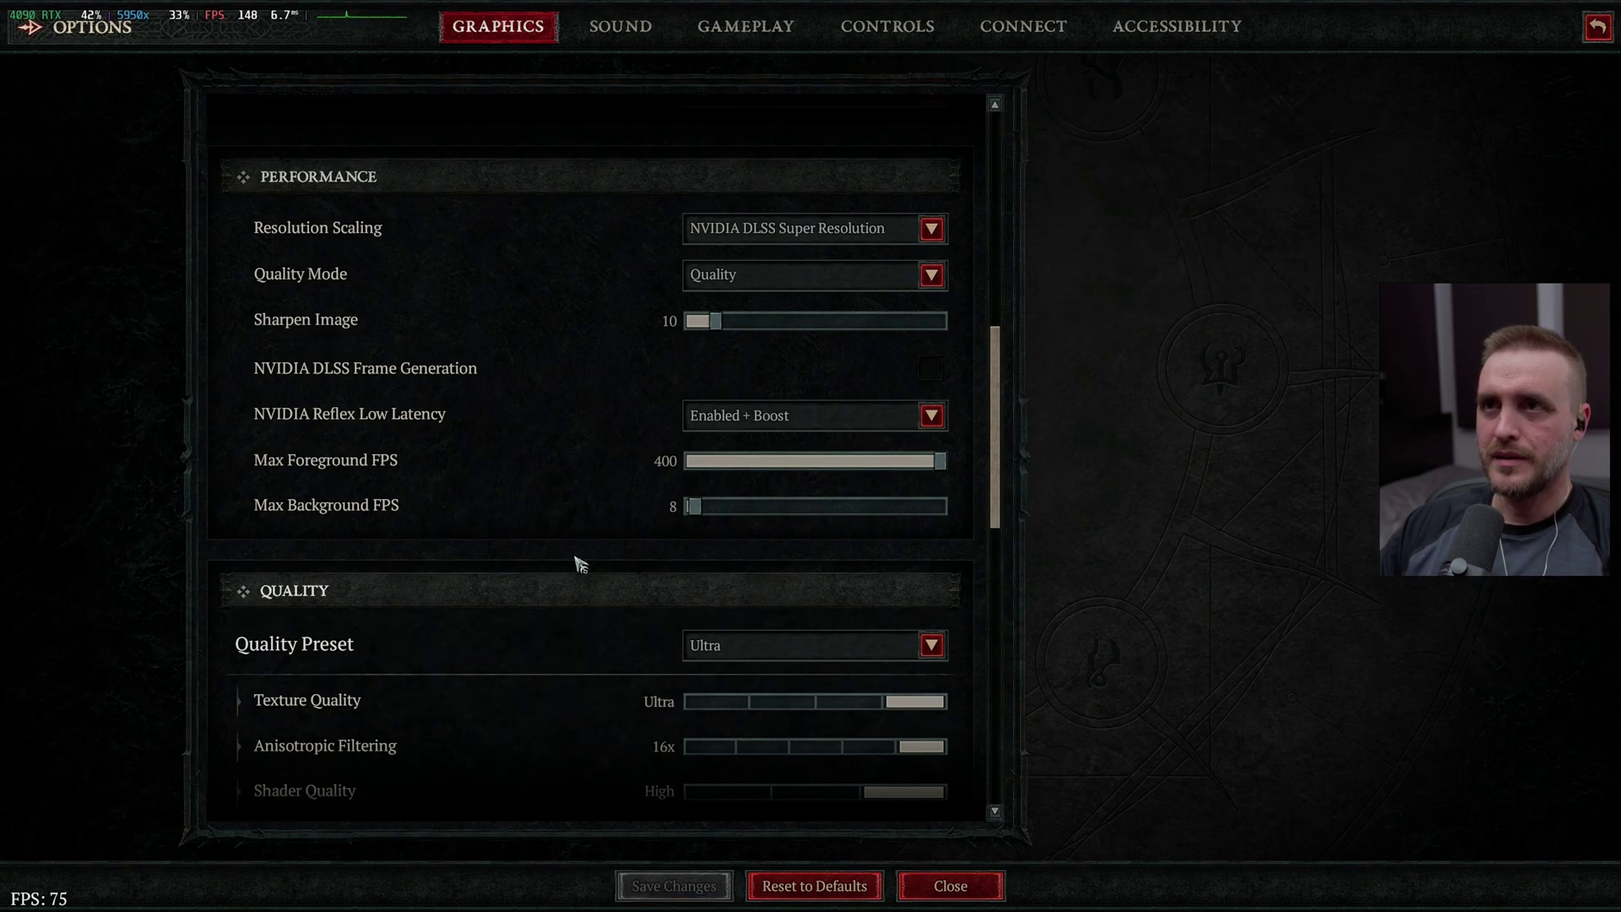
pyautogui.press('Escape')
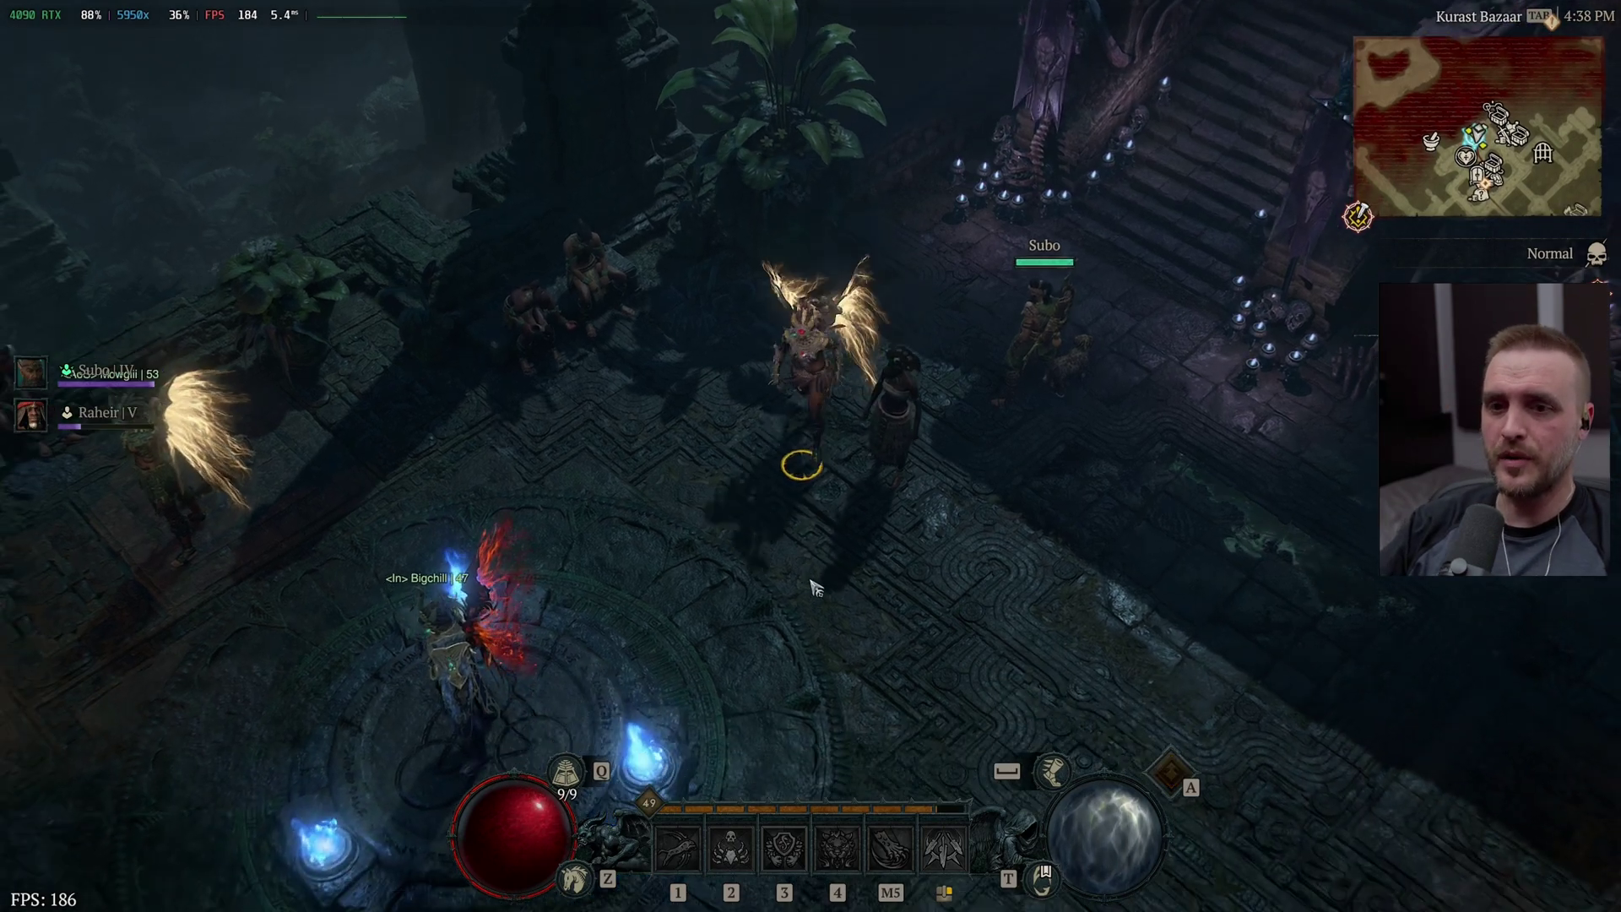
# Test the frame rate by moving the character from Kurast Bazaar through Ichorfall into Beast Fate Wilderness, checking the area map on the way
pyautogui.click(800, 462)
pyautogui.click(861, 460)
pyautogui.press('Tab')
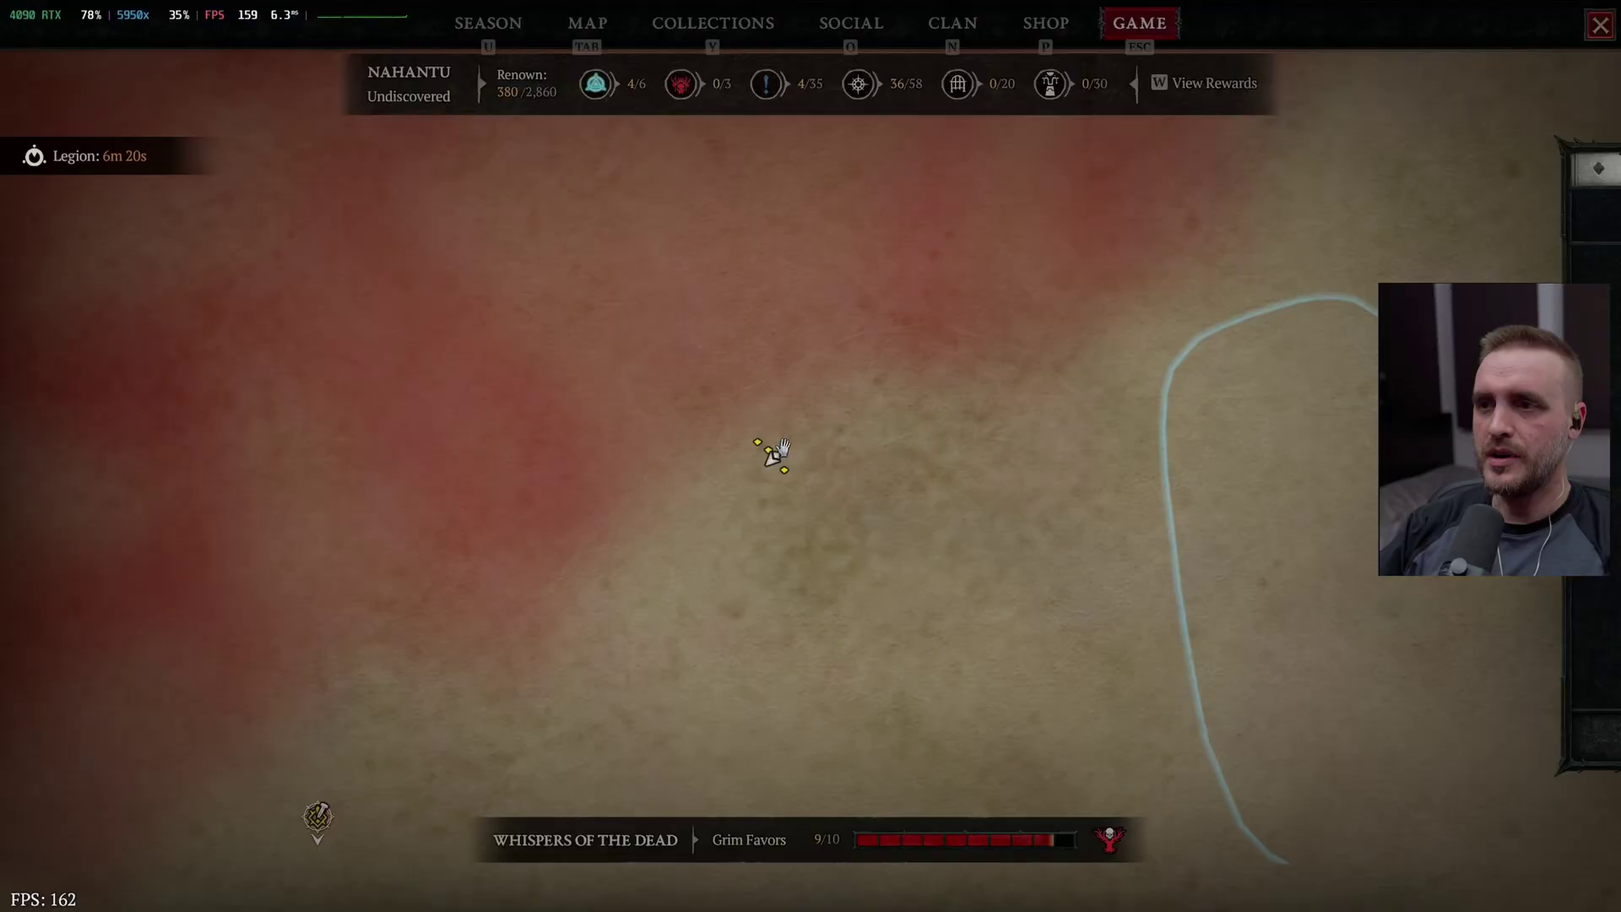
pyautogui.scroll(-5, 783, 448)
pyautogui.press('Tab')
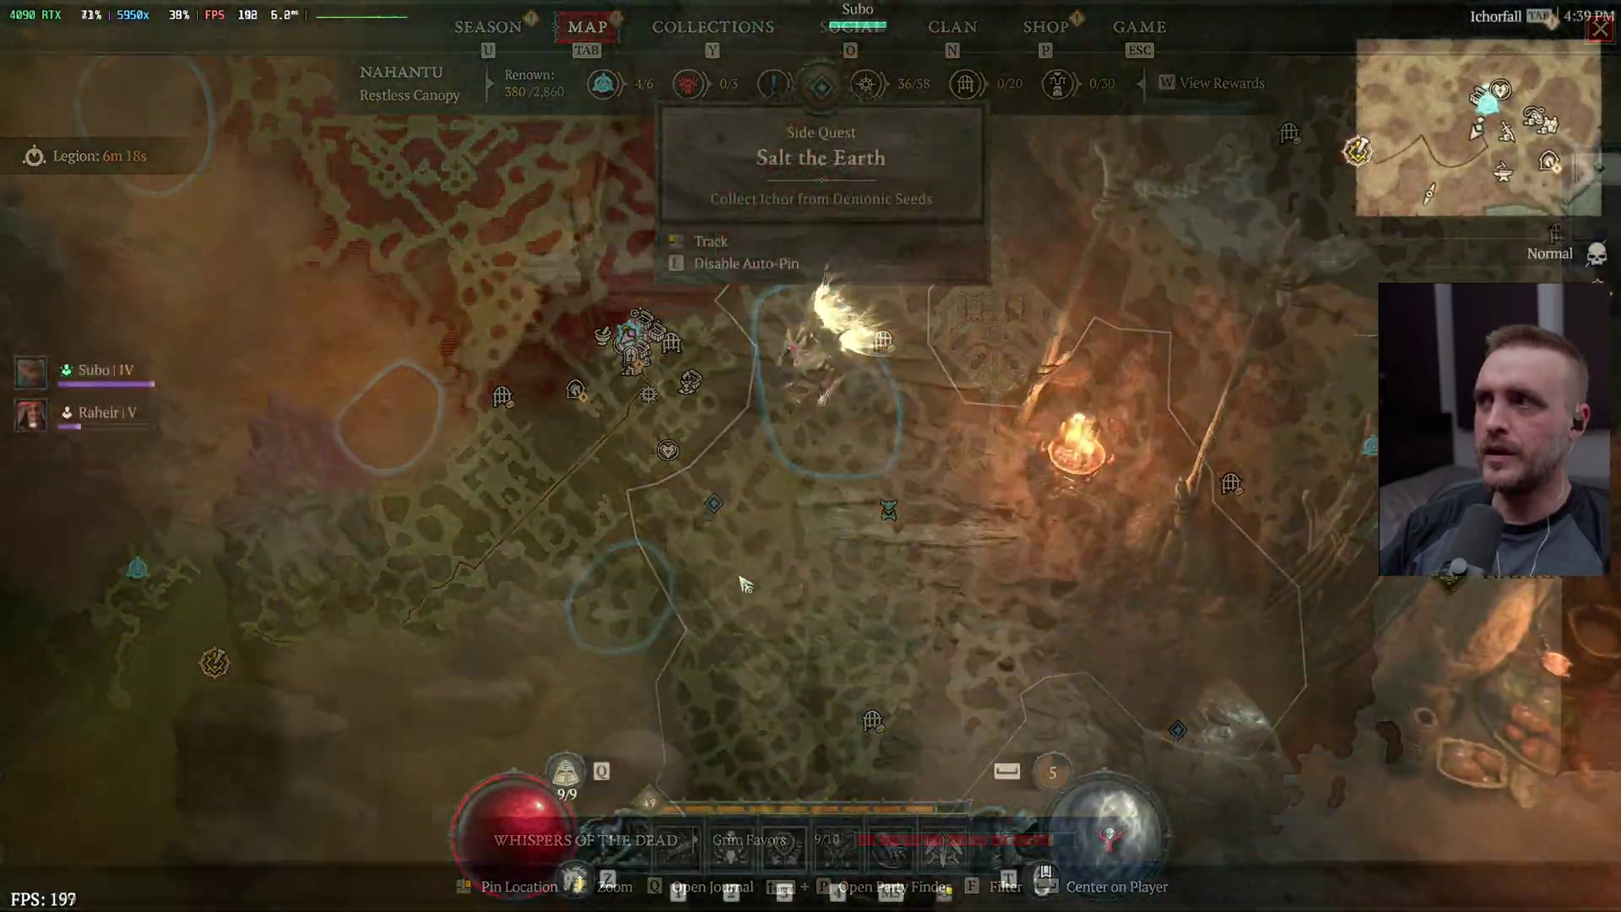
pyautogui.press('space')
pyautogui.press('space')
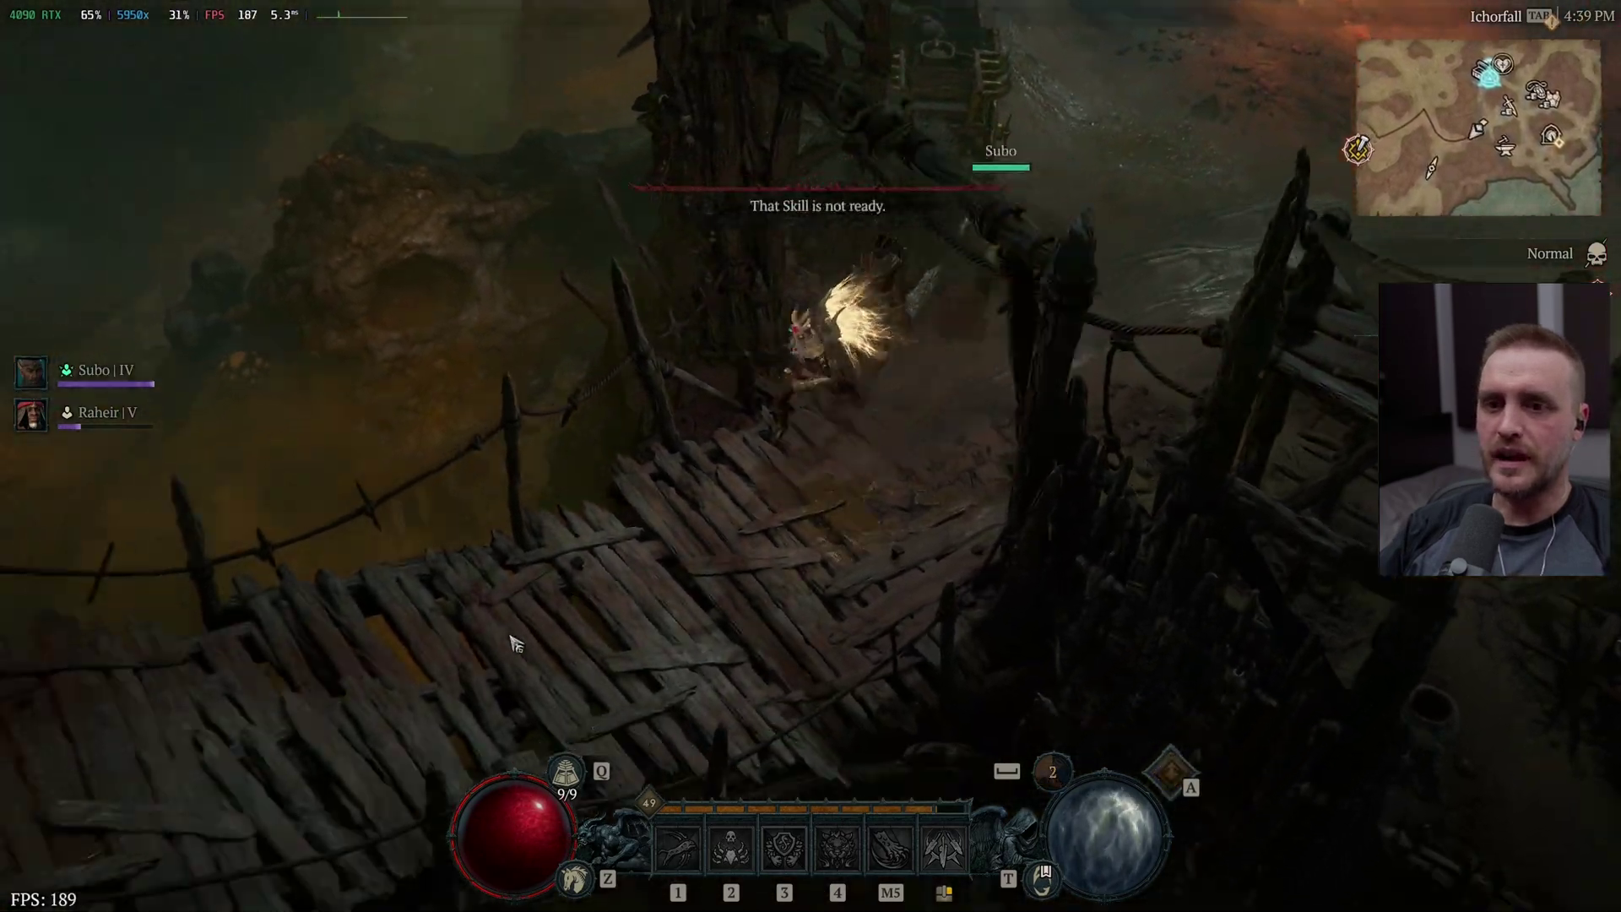
pyautogui.click(426, 591)
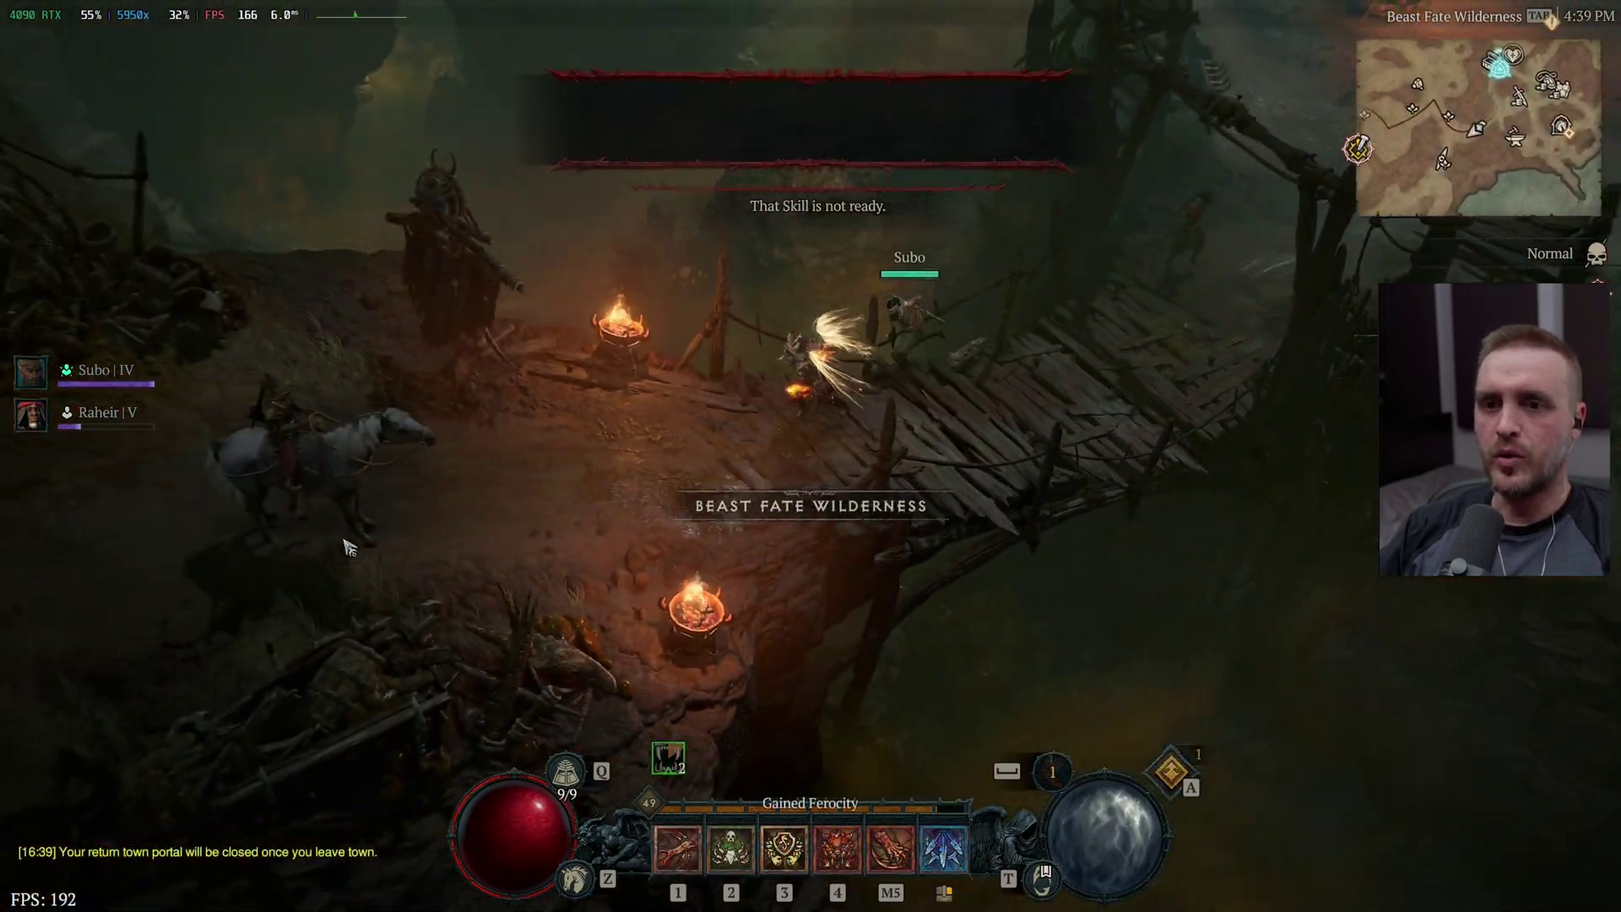
pyautogui.moveTo(307, 601); pyautogui.dragTo(812, 450)
pyautogui.press('space')
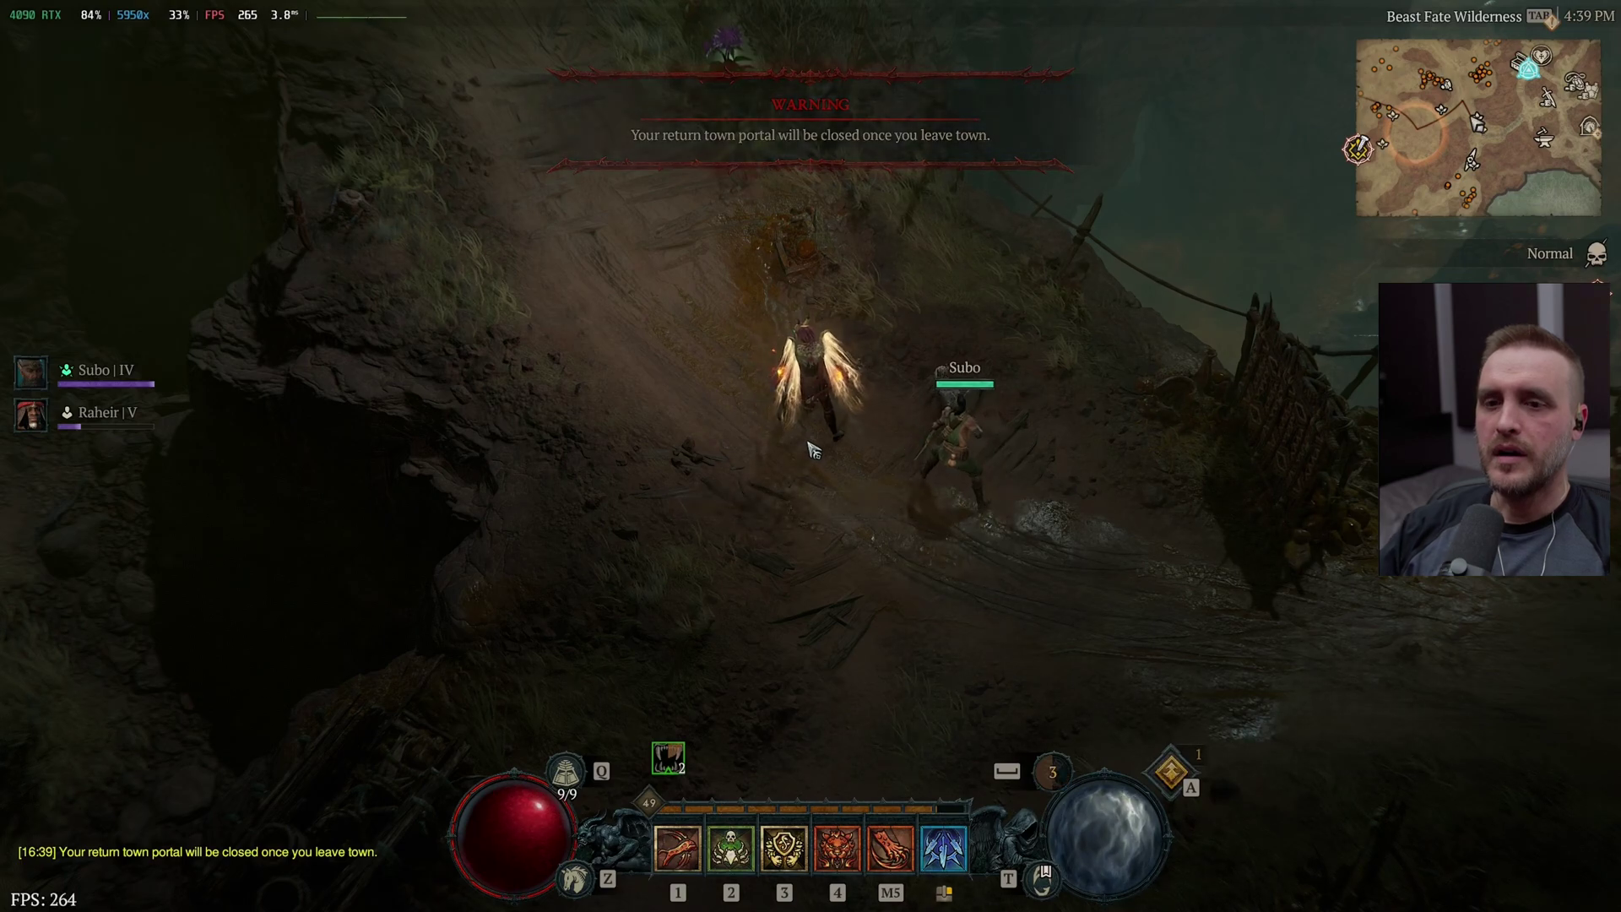
pyautogui.press('a')
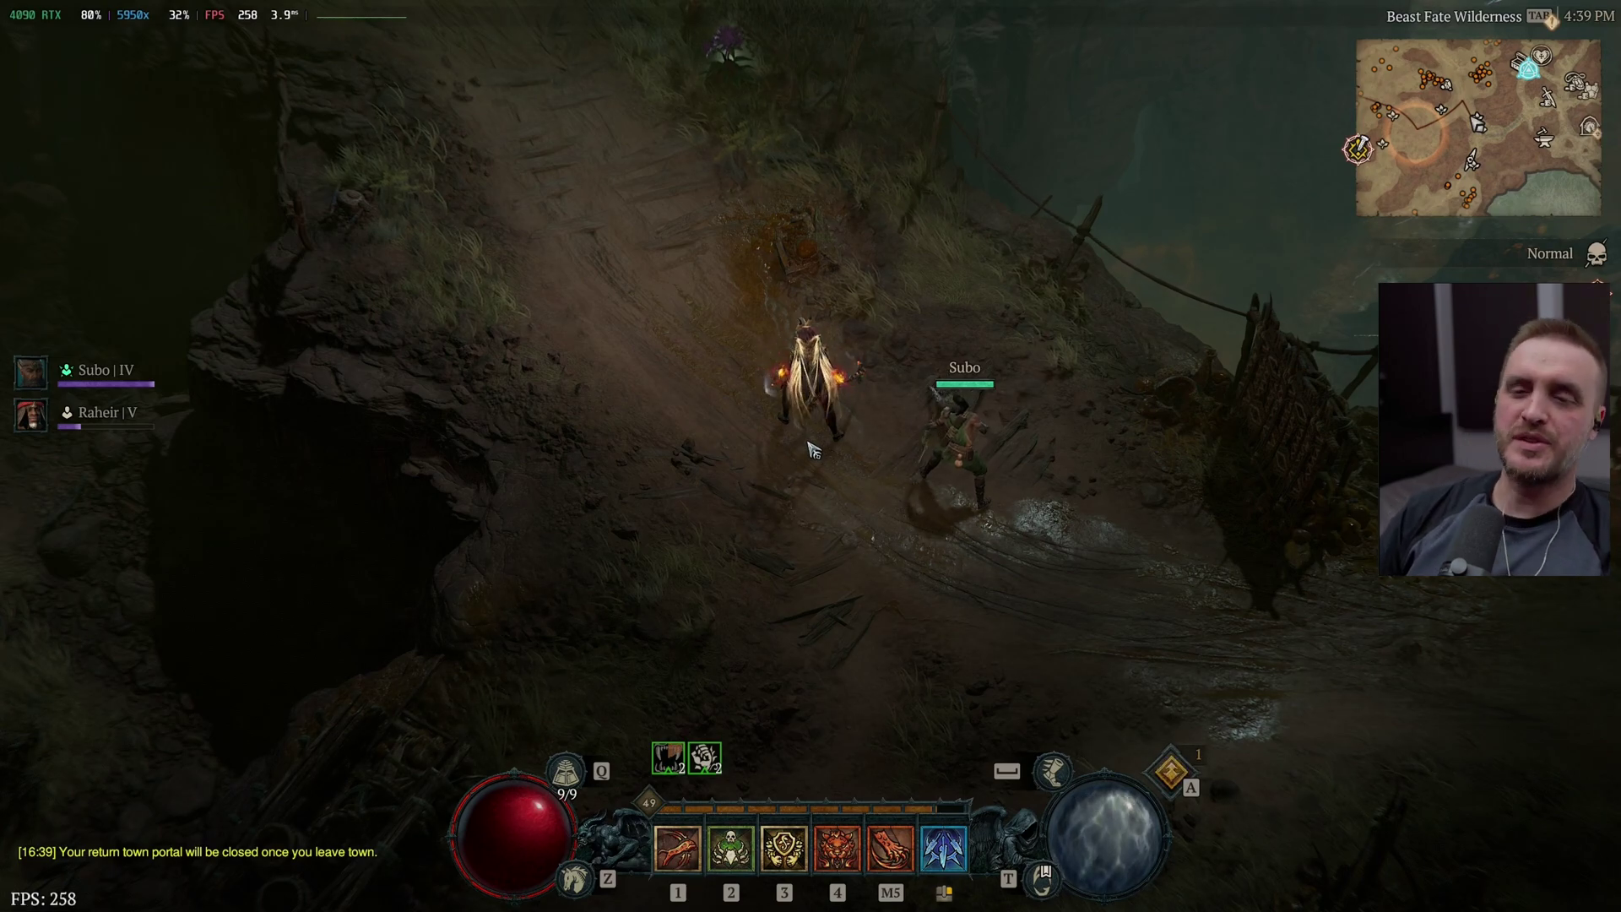
# Lower Max Foreground FPS to 190 in the graphics options, save the change and return to the game
pyautogui.press('Escape')
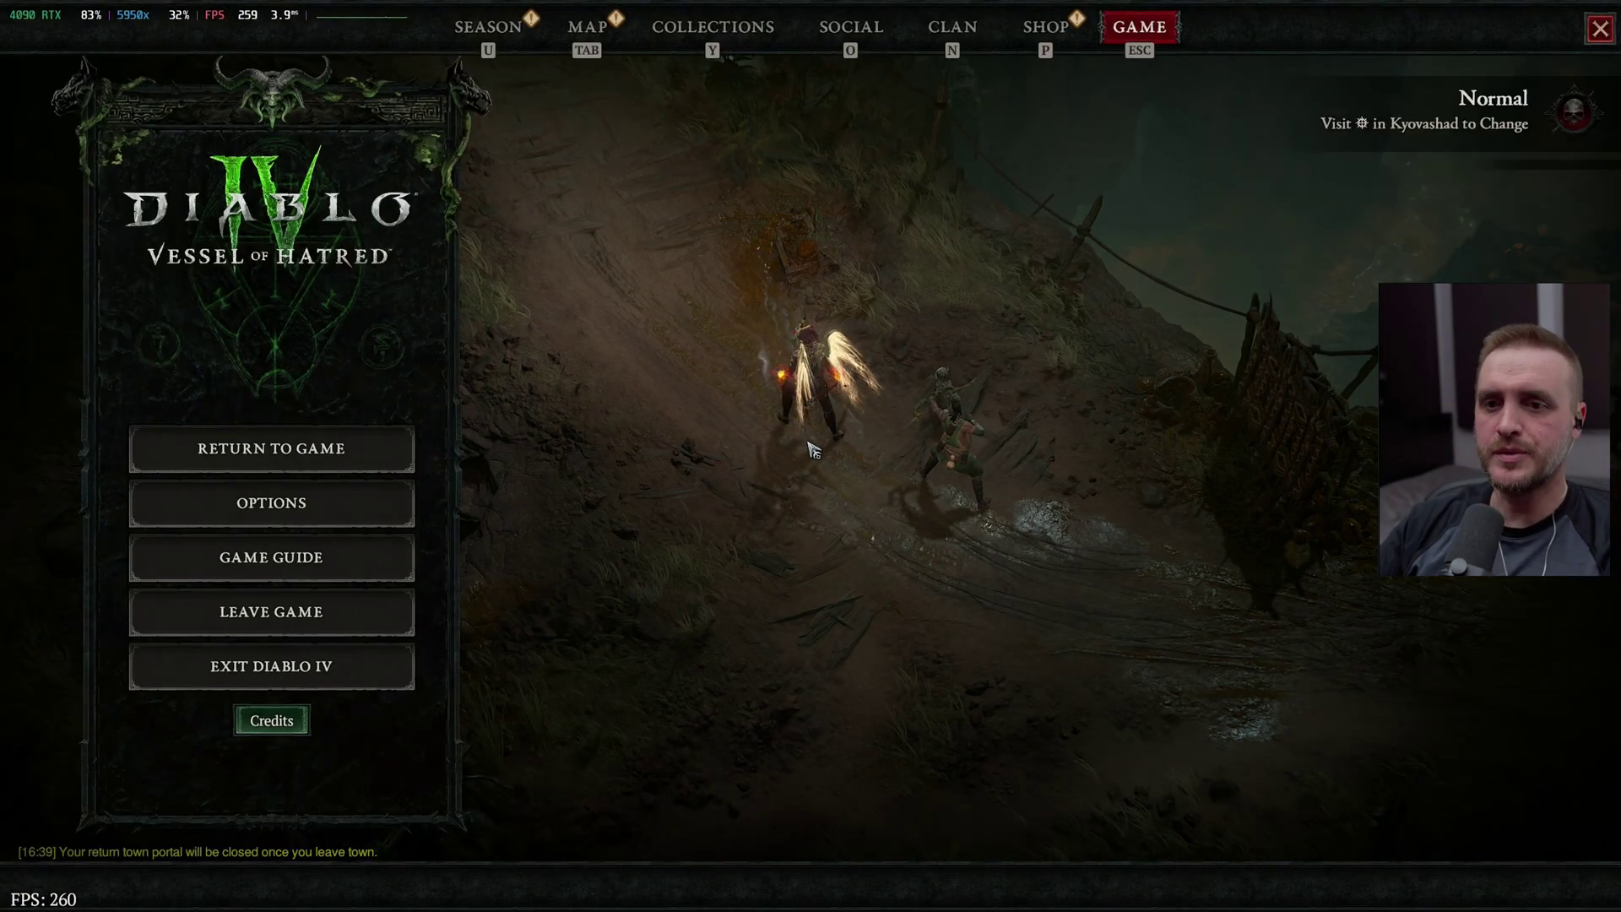
pyautogui.click(273, 505)
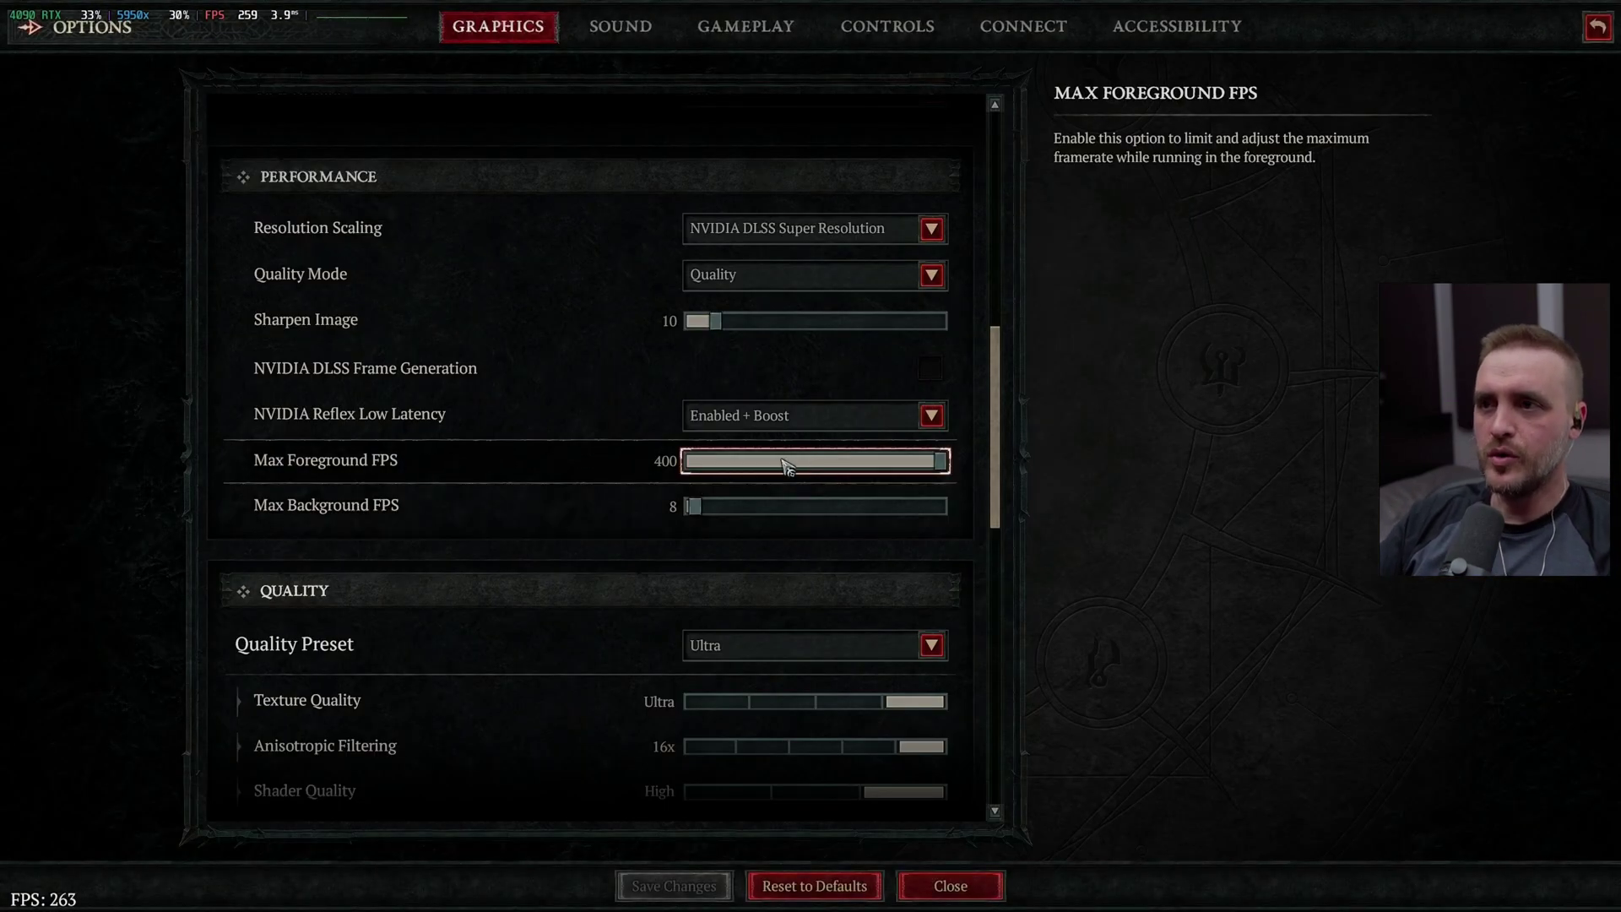
pyautogui.click(752, 468)
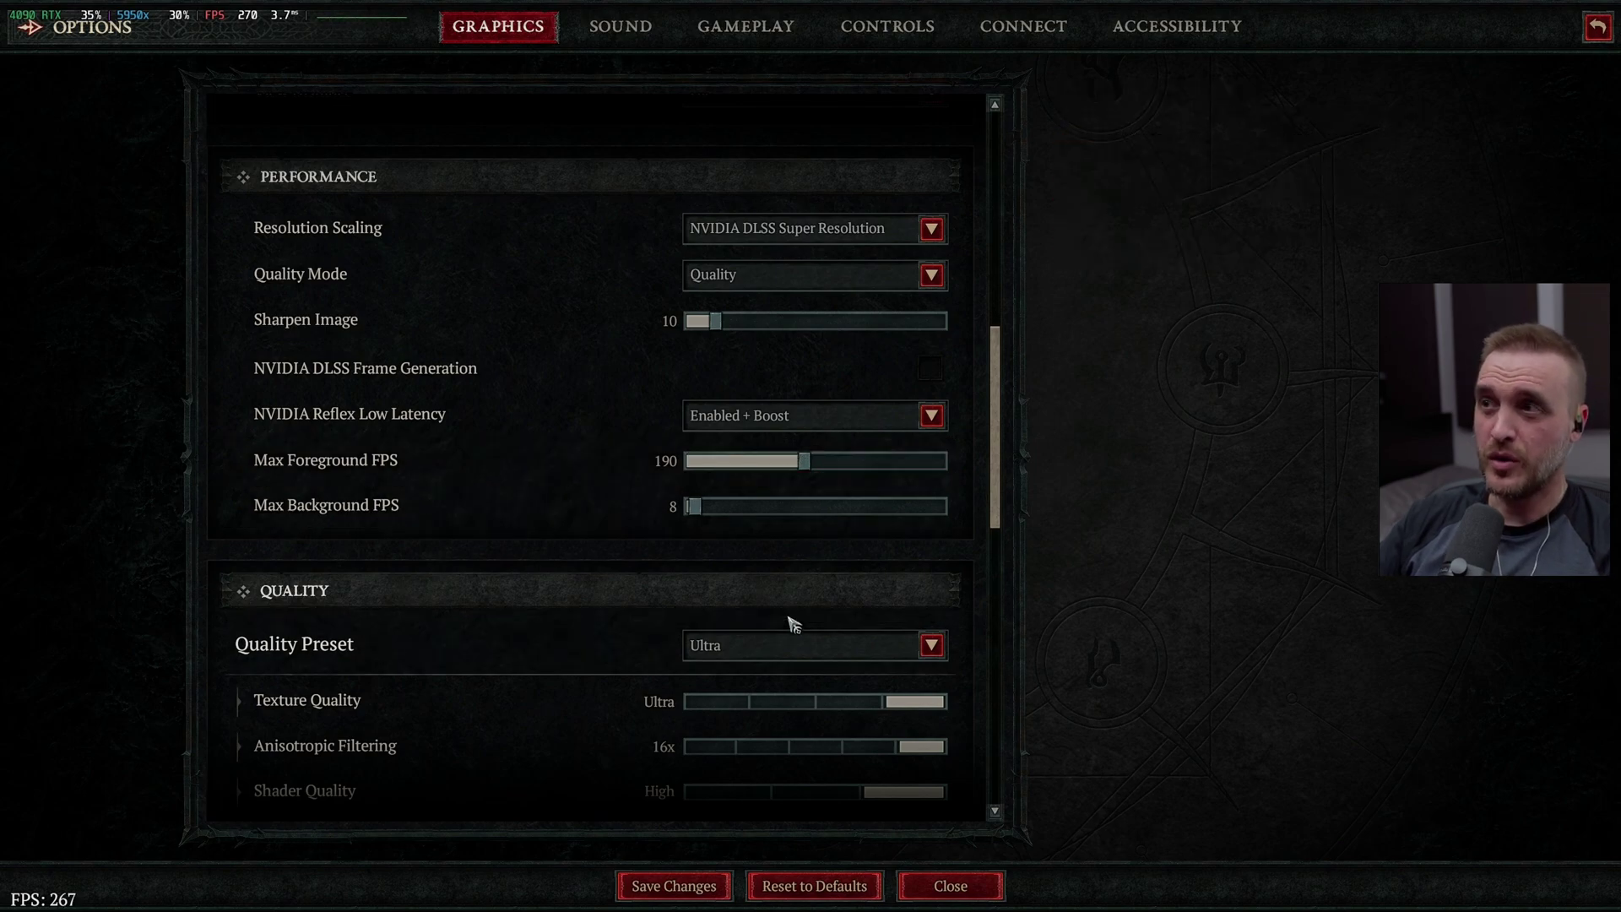
pyautogui.click(648, 884)
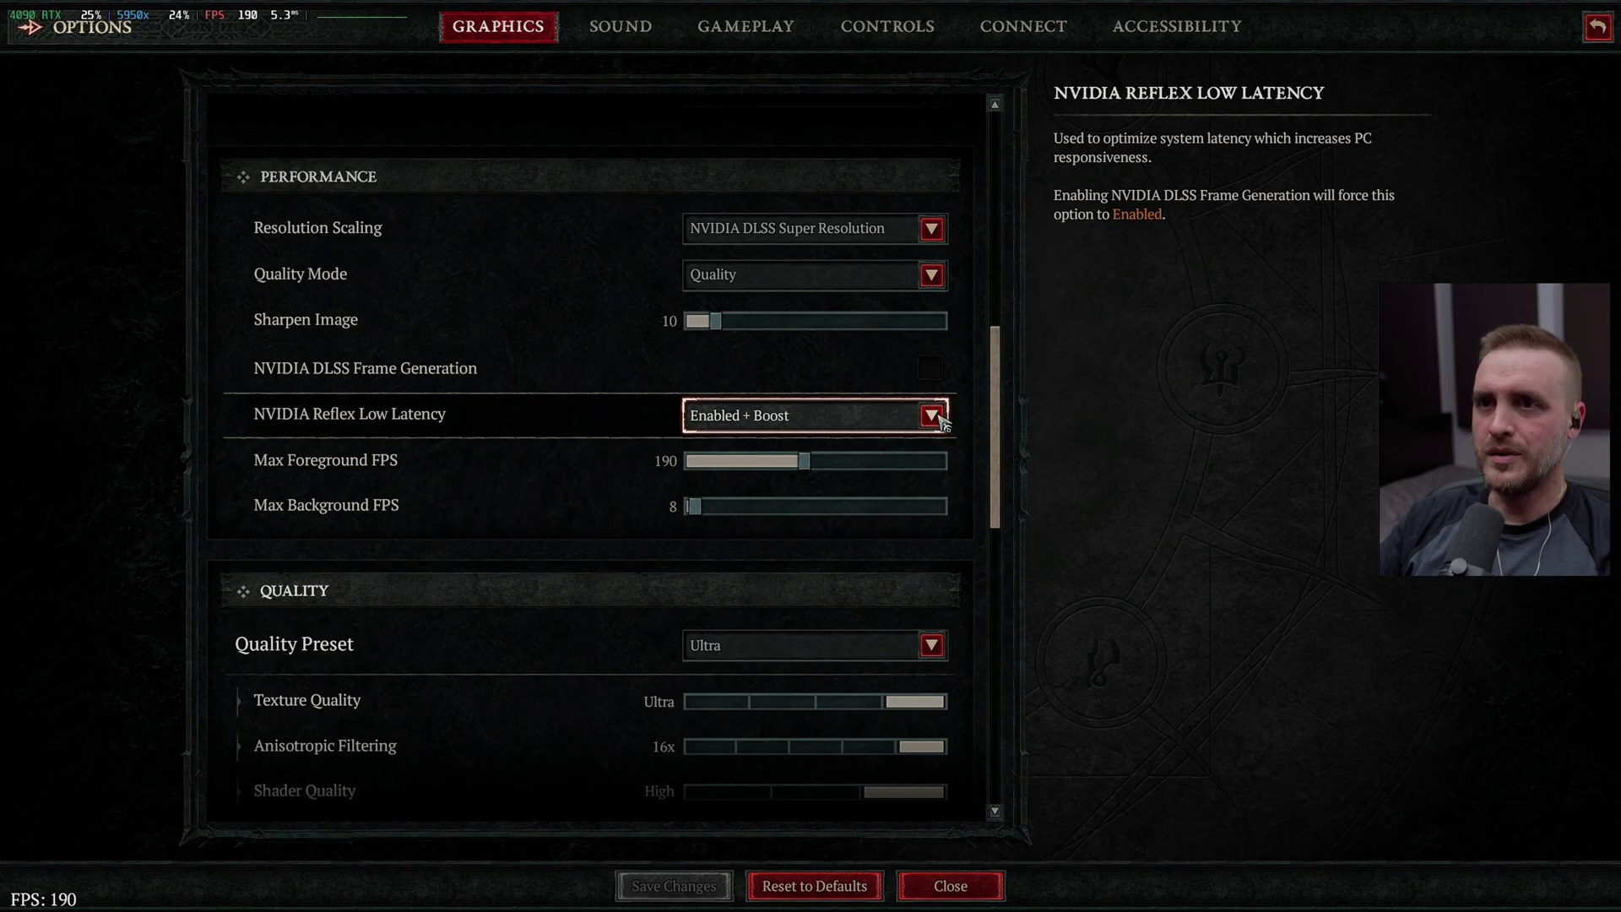
pyautogui.press('Escape')
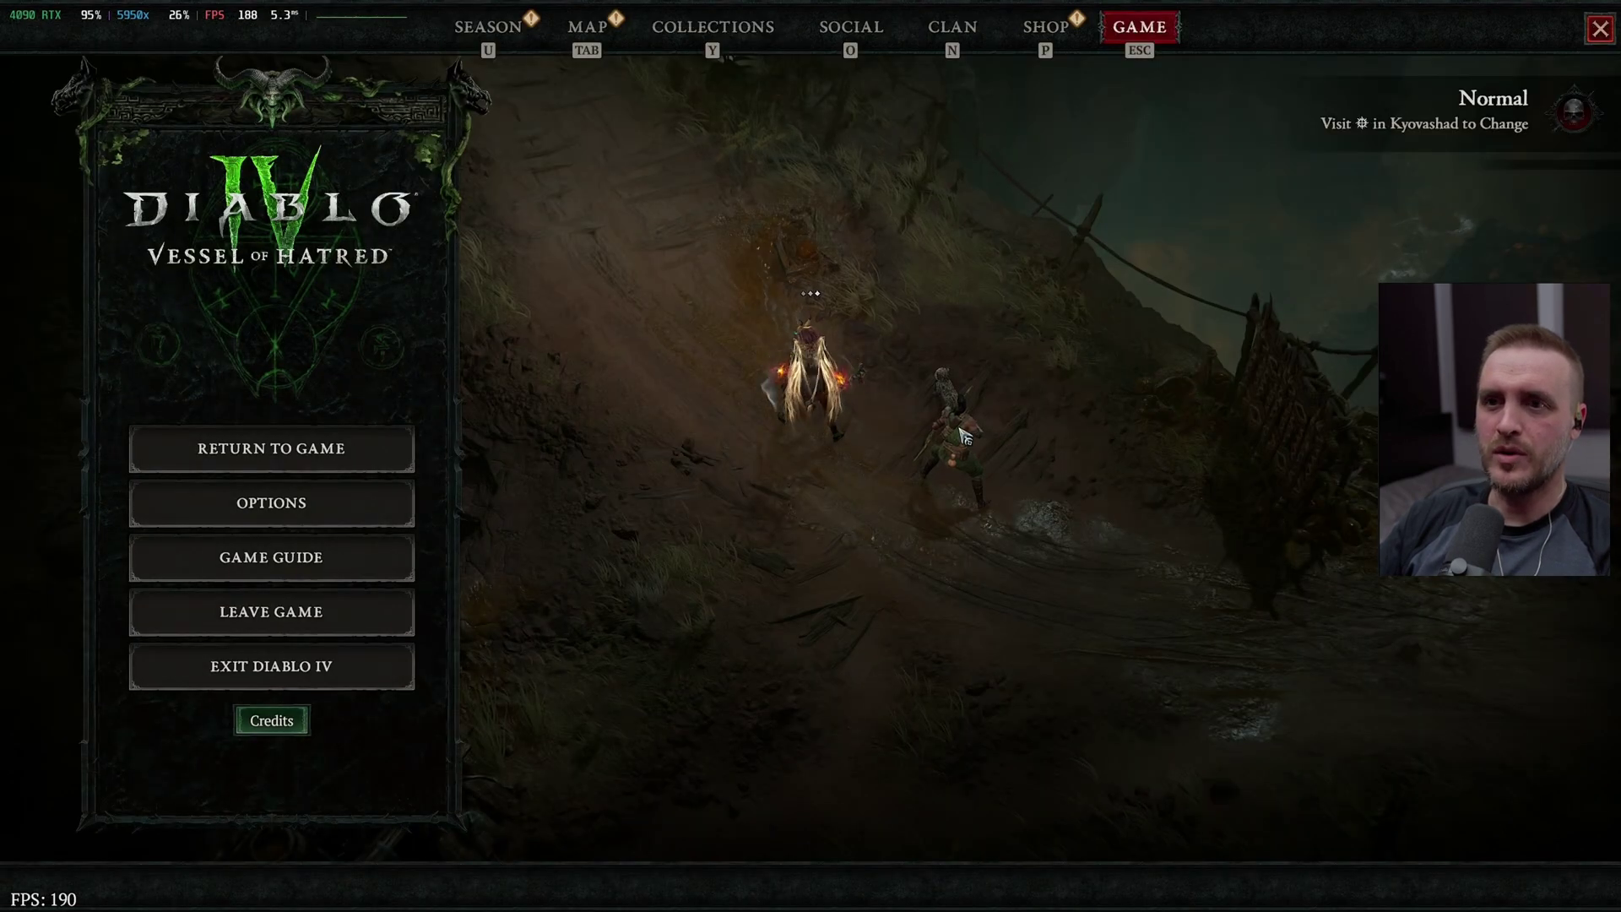
pyautogui.press('Escape')
# Run the character up and down the Beast Fate Wilderness path to check the frame rate with the FPS cap
pyautogui.click(698, 271)
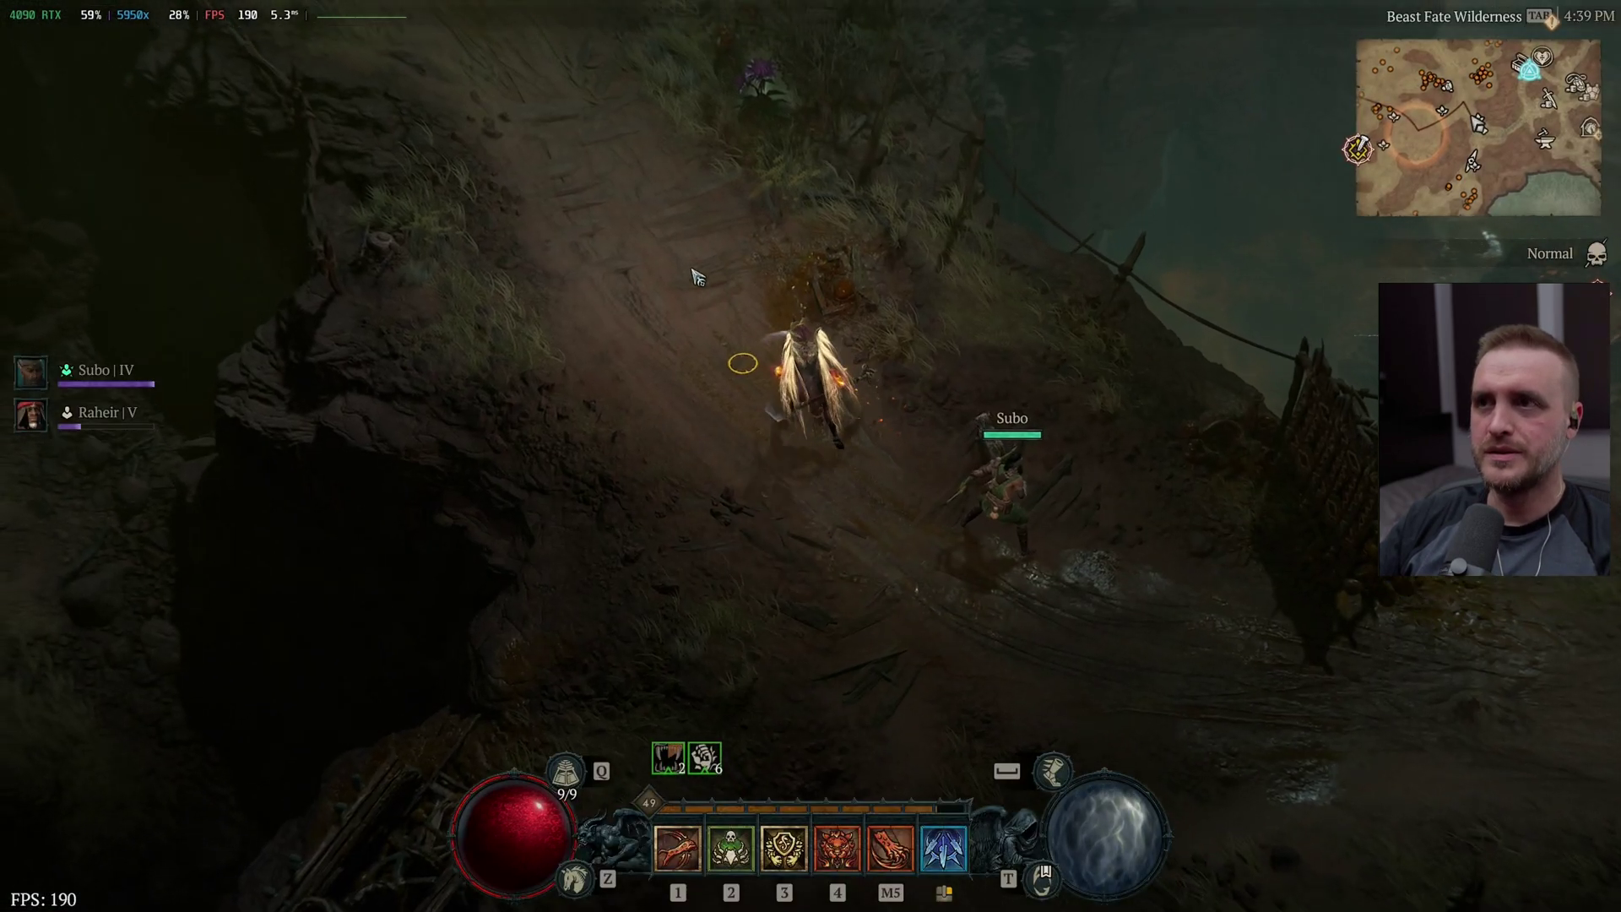
pyautogui.moveTo(680, 325); pyautogui.dragTo(329, 87)
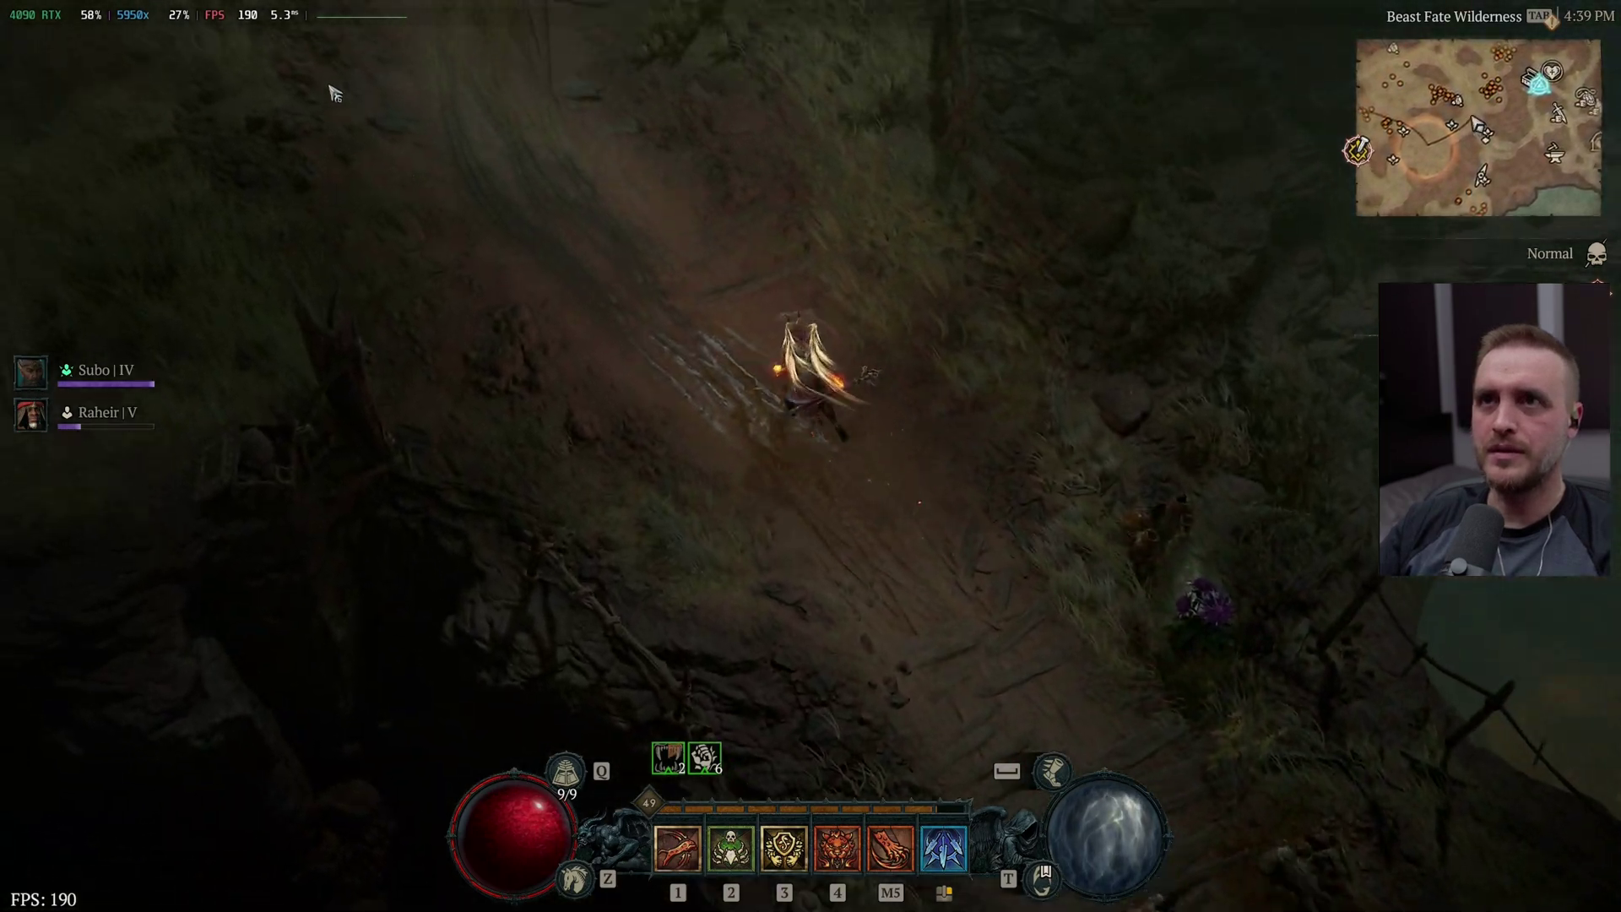
pyautogui.click(661, 153)
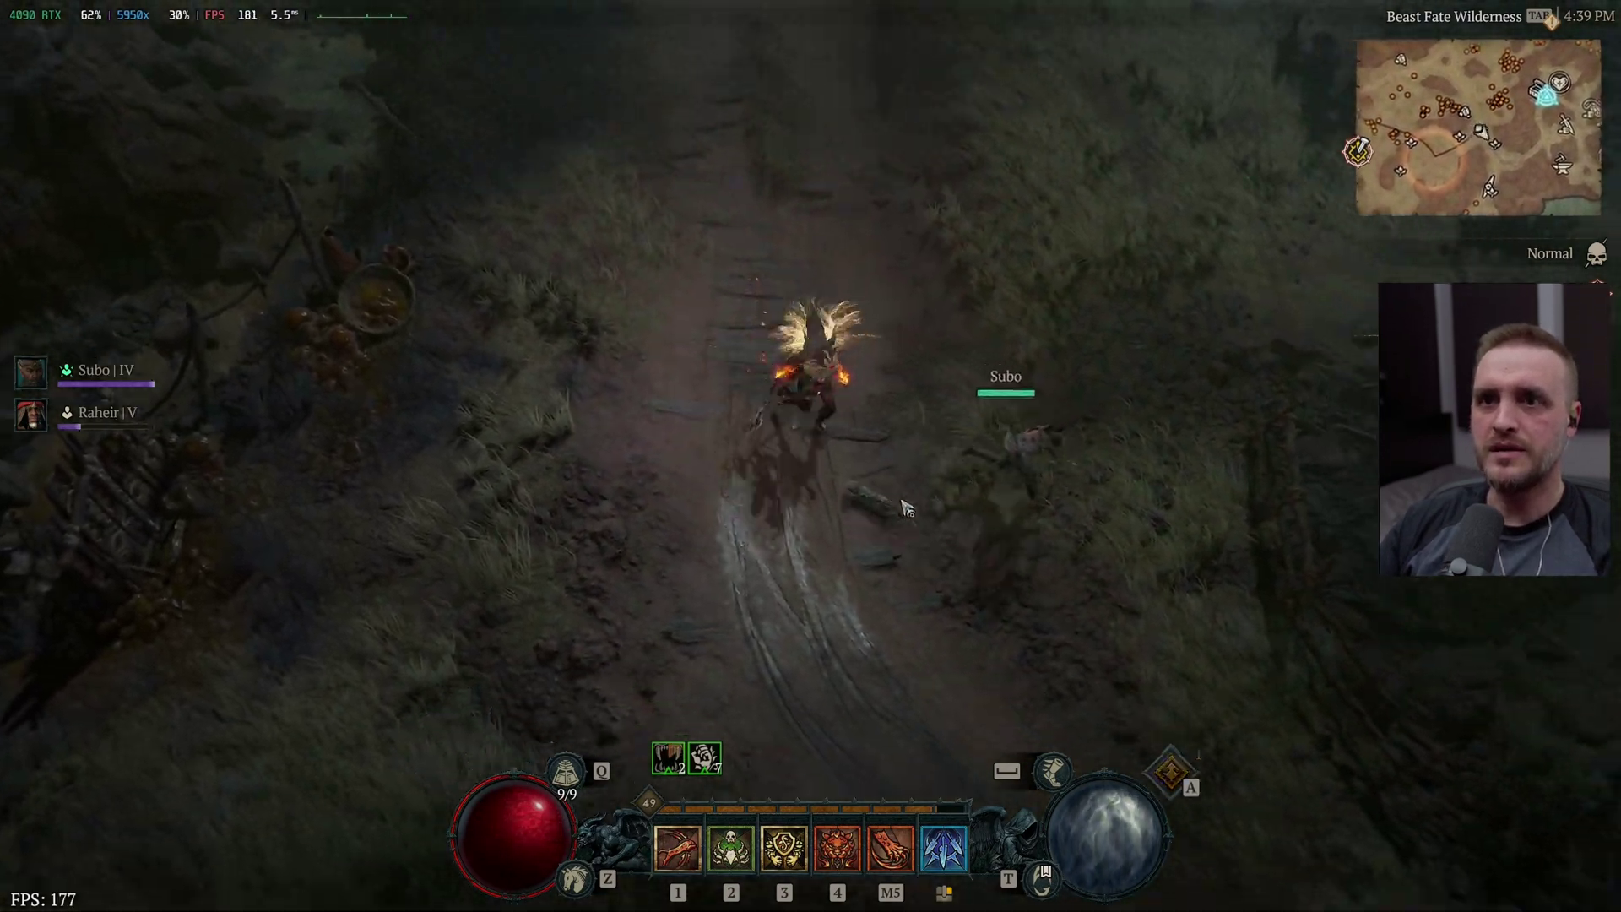
pyautogui.moveTo(903, 506); pyautogui.dragTo(851, 550)
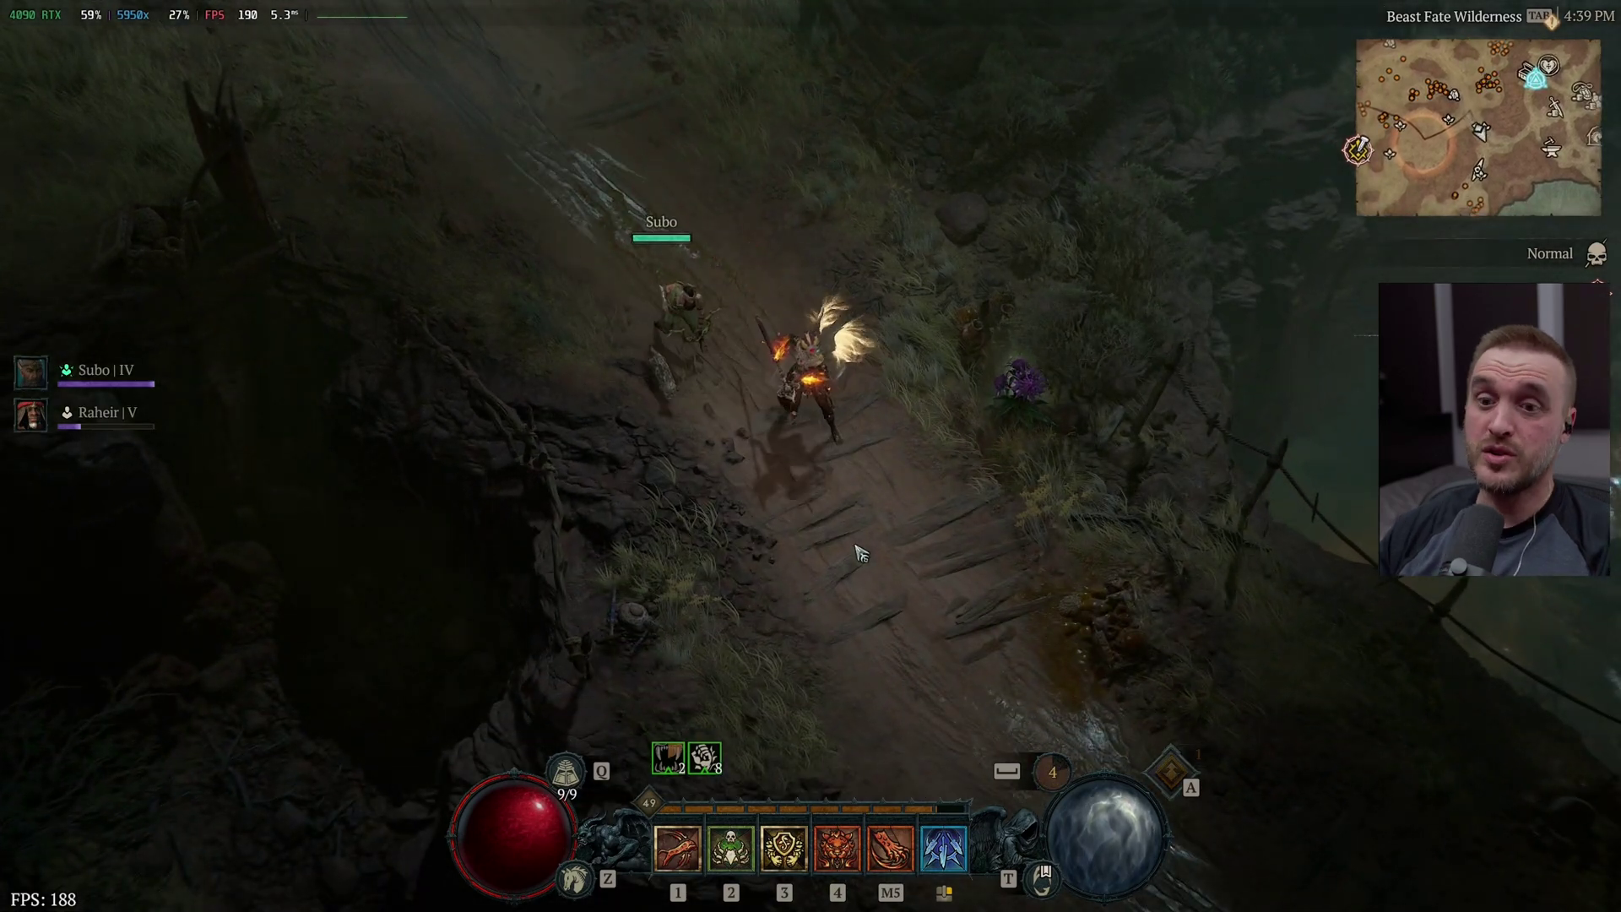